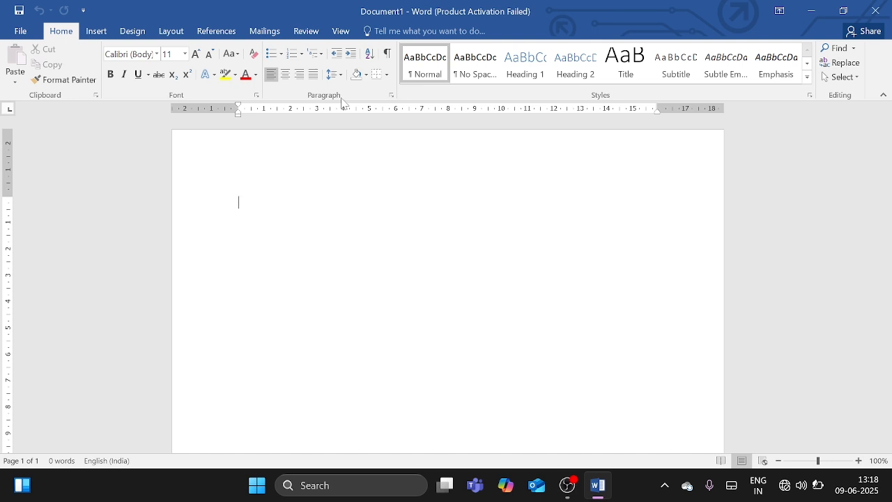
- Generate sample paragraphs in the blank document with the =rand() function
{"action": "type", "text": "="}
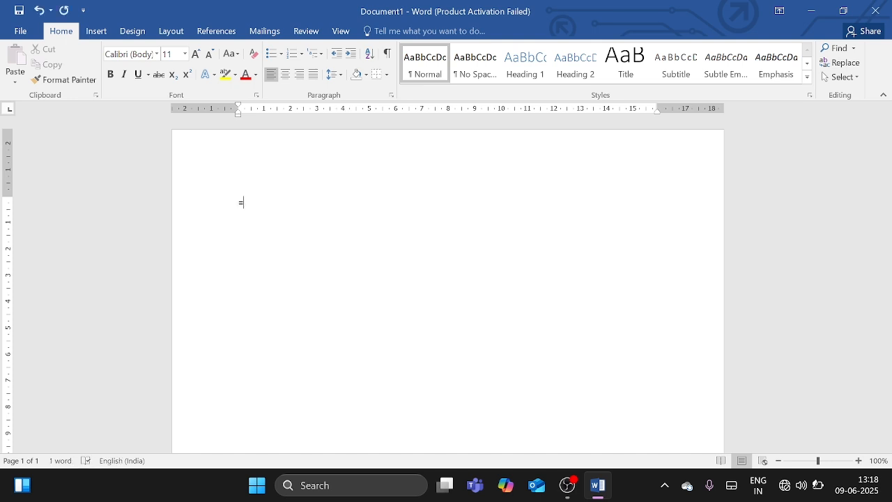
{"action": "type", "text": "rand()"}
{"action": "key", "text": "Return"}
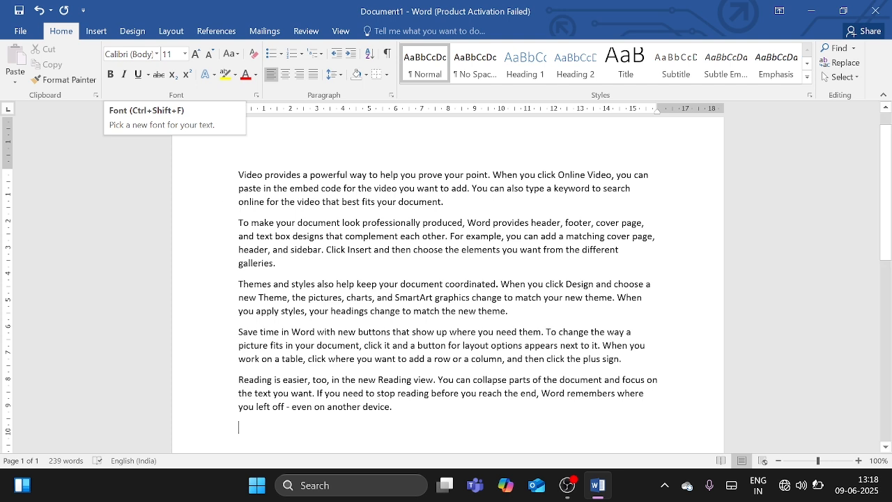
{"action": "left_click_drag", "start_coordinate": [238, 174], "coordinate": [448, 203]}
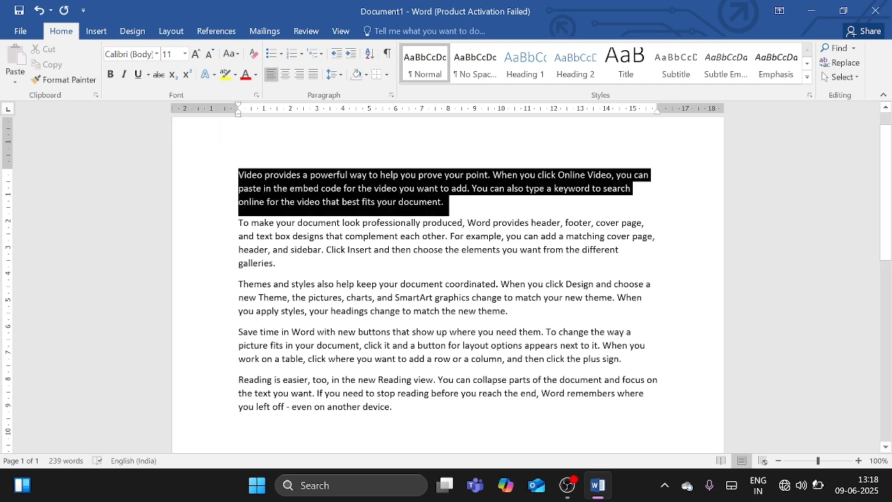
{"action": "left_click", "coordinate": [489, 222]}
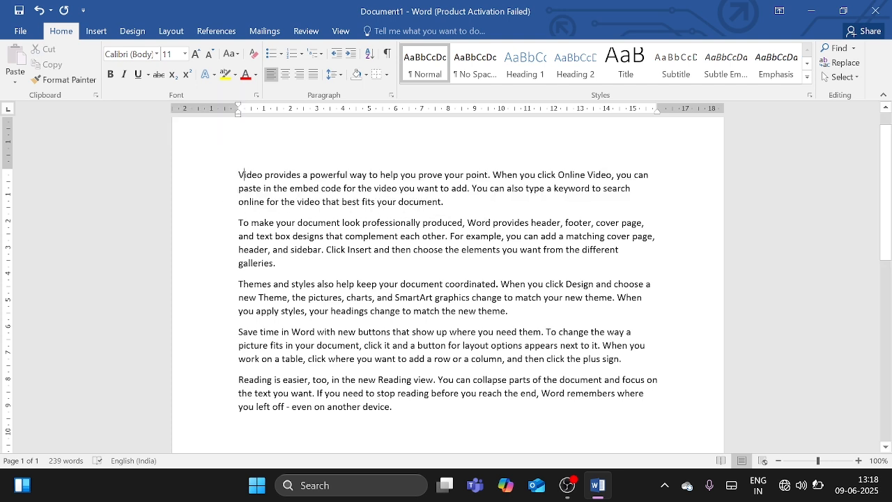
{"action": "triple_click", "coordinate": [257, 183]}
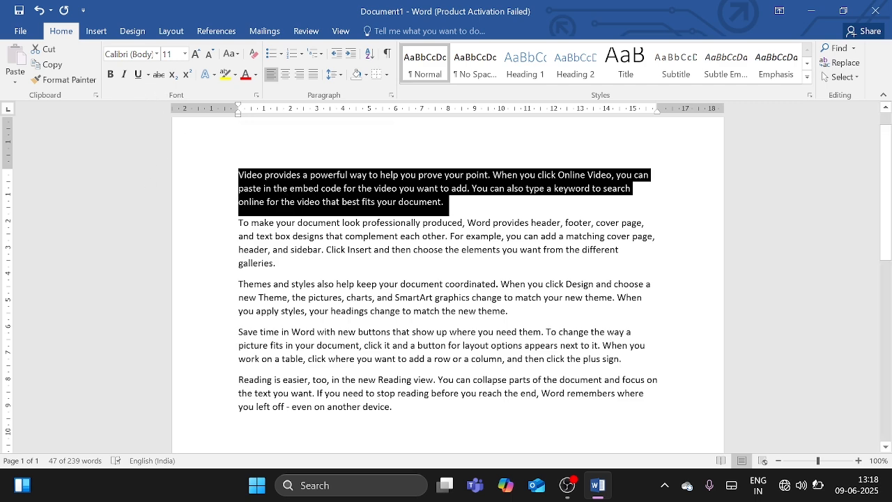
{"action": "left_click", "coordinate": [346, 202]}
{"action": "left_click_drag", "start_coordinate": [239, 175], "coordinate": [443, 410]}
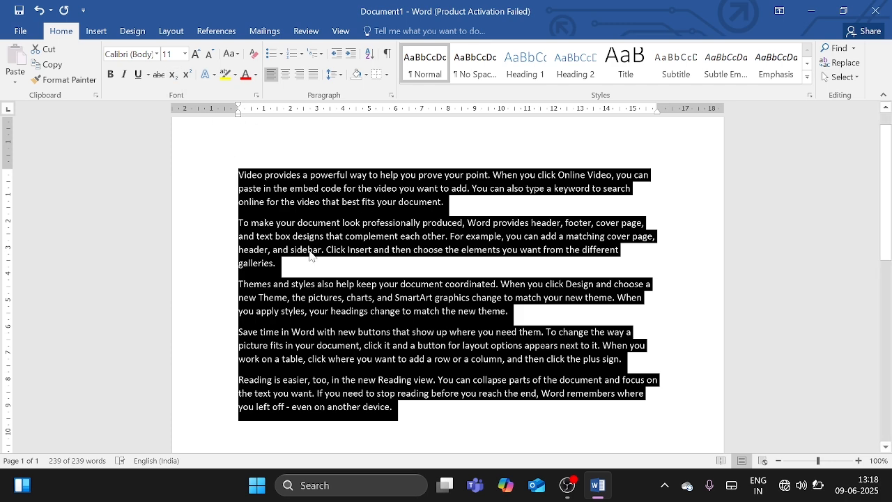
{"action": "left_click", "coordinate": [326, 223]}
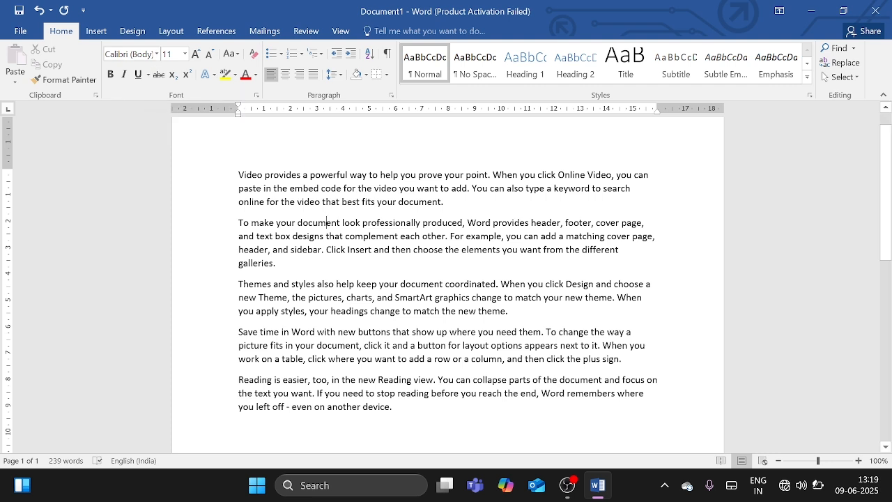
{"action": "triple_click", "coordinate": [418, 188]}
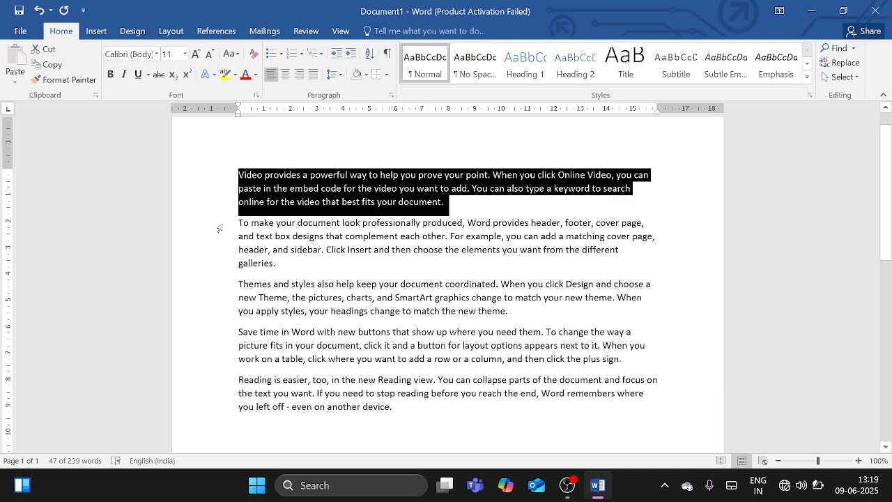
{"action": "triple_click", "coordinate": [368, 269]}
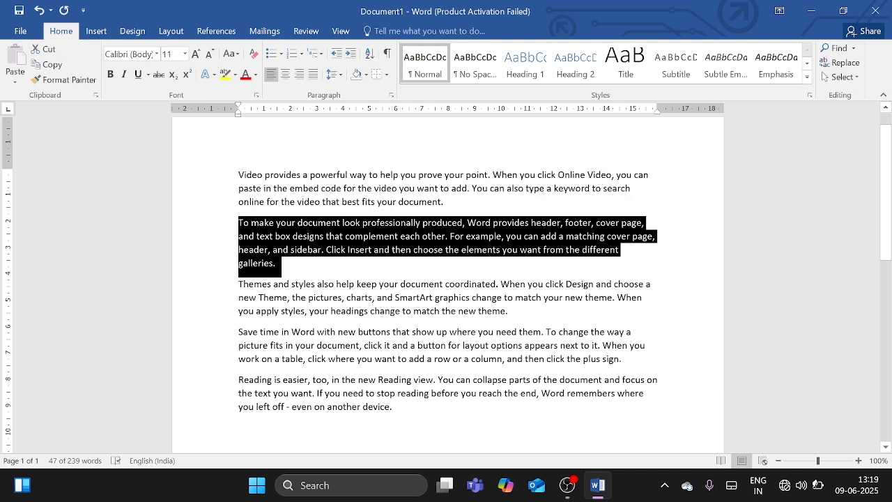
{"action": "left_click", "coordinate": [277, 237]}
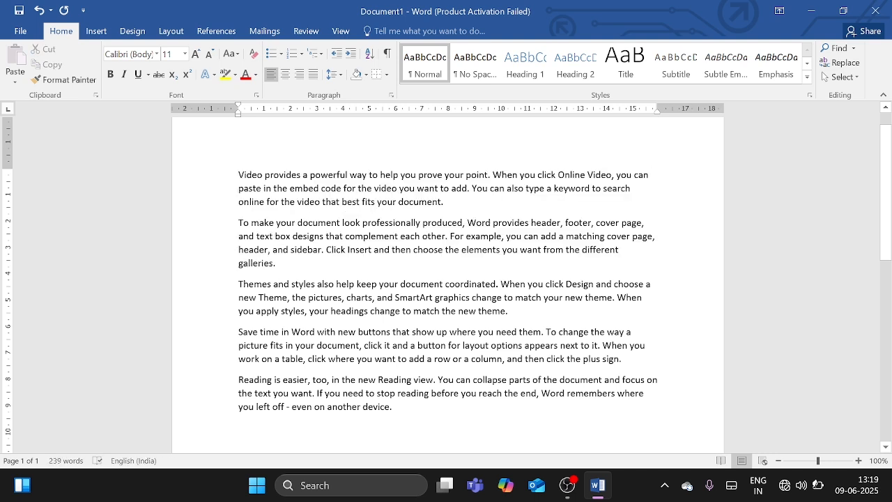
- Set the font of the first paragraph, beginning "Video provides", to Algerian
{"action": "triple_click", "coordinate": [310, 188]}
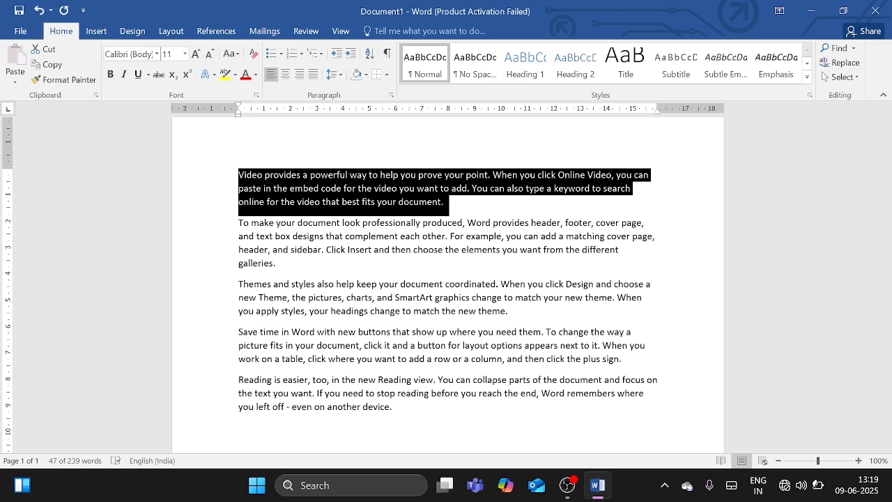
{"action": "left_click", "coordinate": [158, 55]}
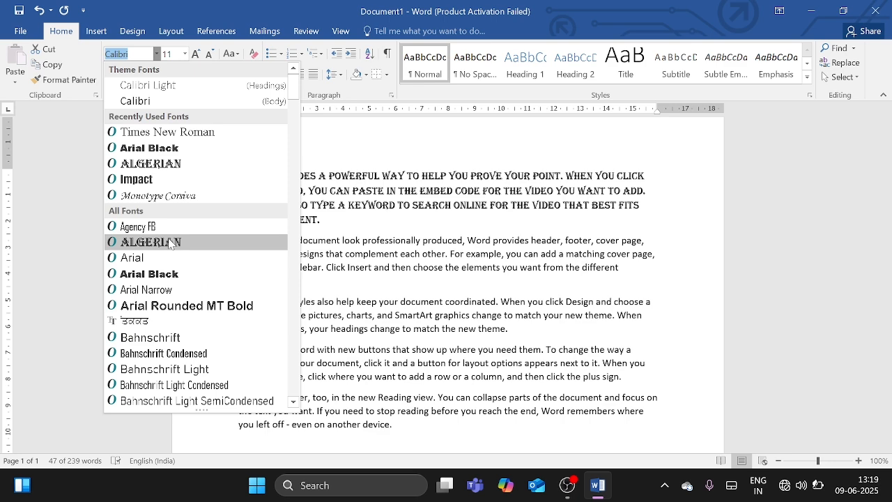
{"action": "left_click", "coordinate": [170, 243]}
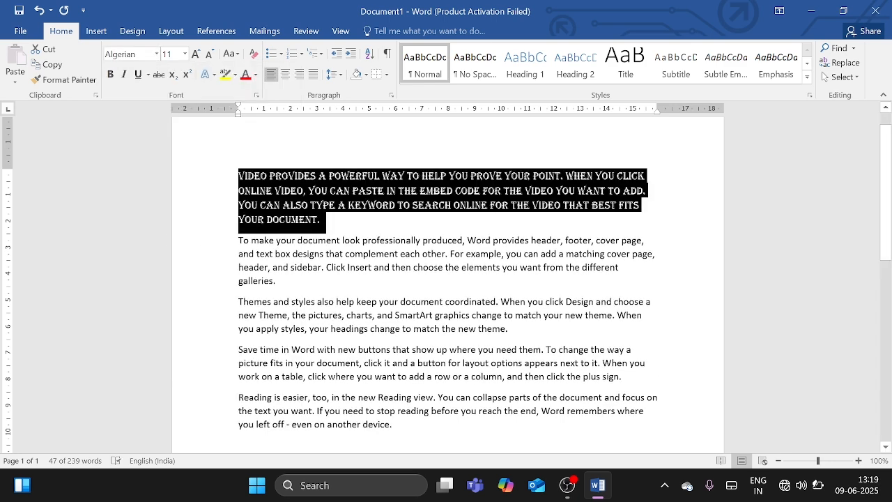
- Set the font of the second paragraph, beginning "To make your document", to Arial Black
{"action": "triple_click", "coordinate": [284, 244]}
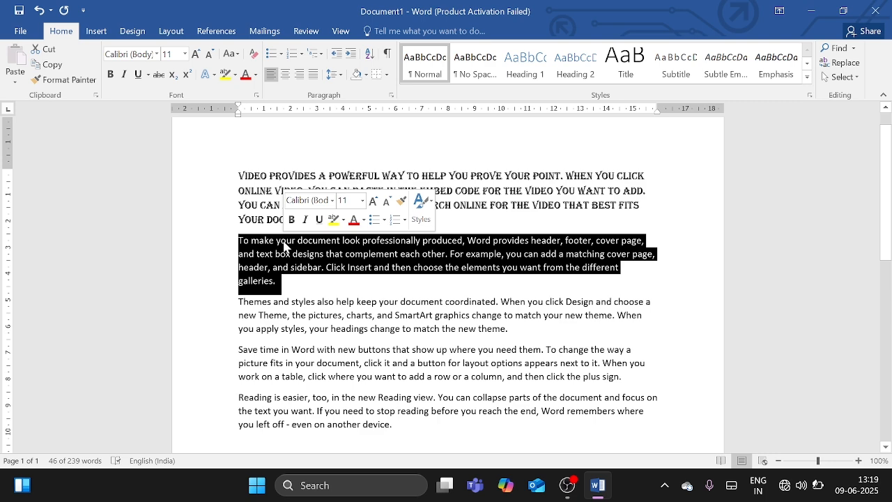
{"action": "left_click", "coordinate": [157, 53]}
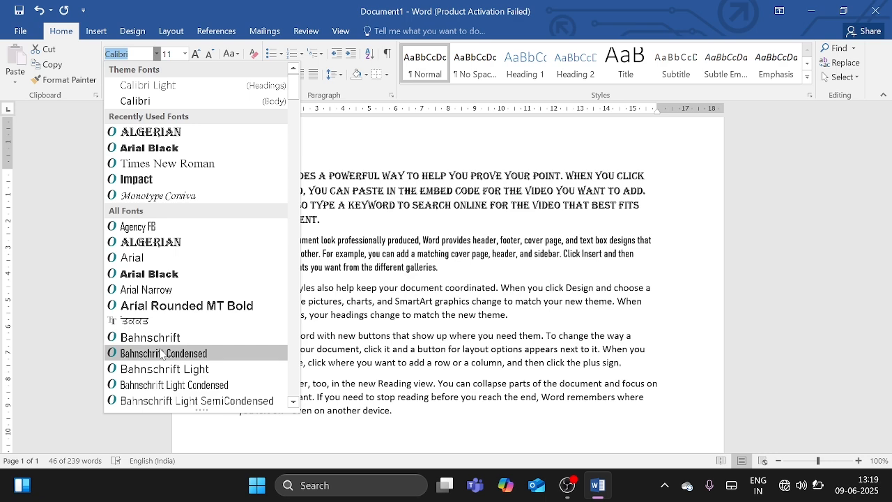
{"action": "scroll", "coordinate": [161, 353], "scroll_direction": "down", "scroll_amount": 1}
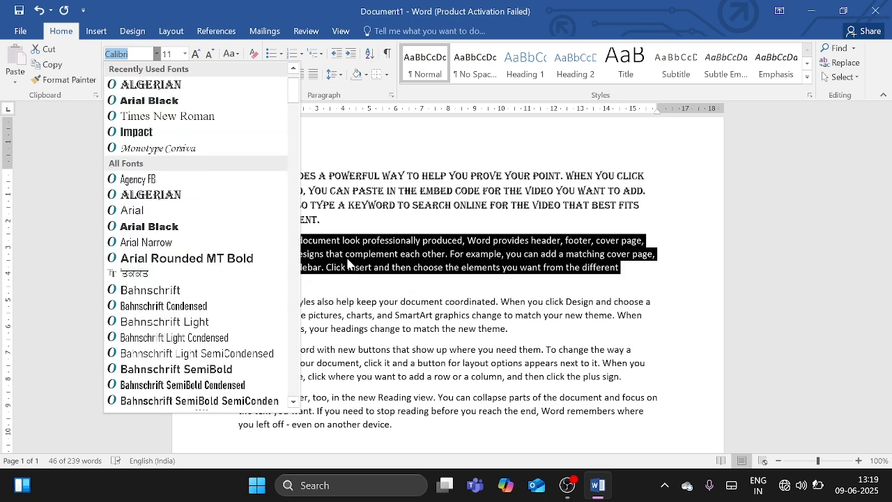
{"action": "left_click", "coordinate": [342, 270]}
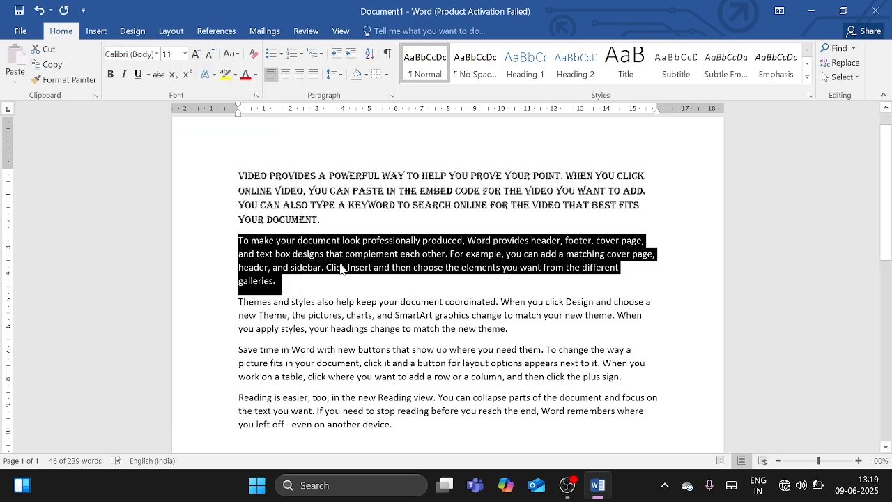
{"action": "left_click", "coordinate": [139, 55]}
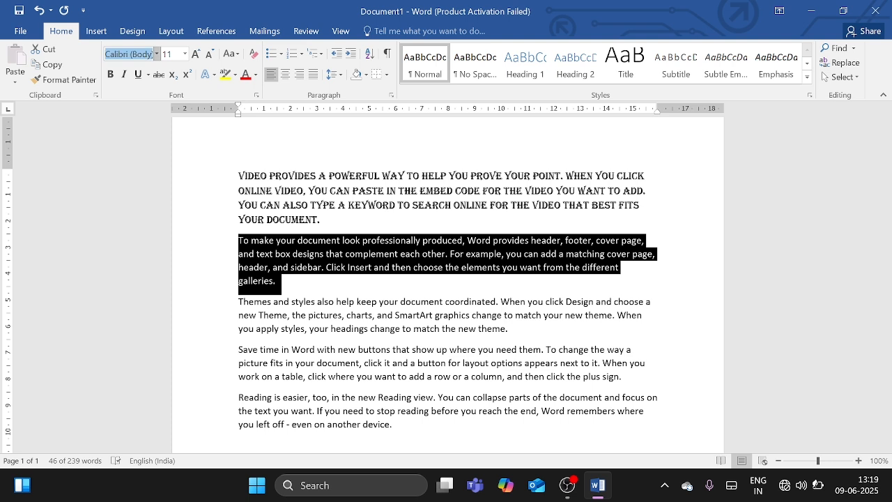
{"action": "type", "text": "Arial"}
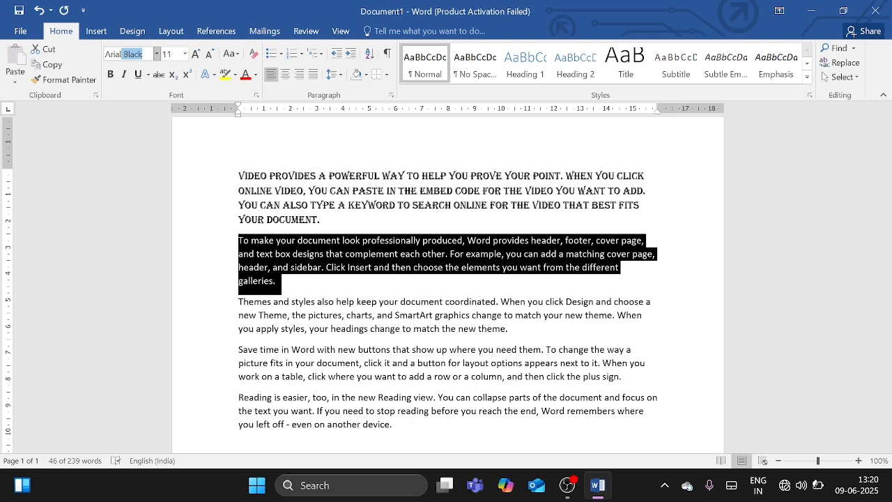
{"action": "key", "text": "Return"}
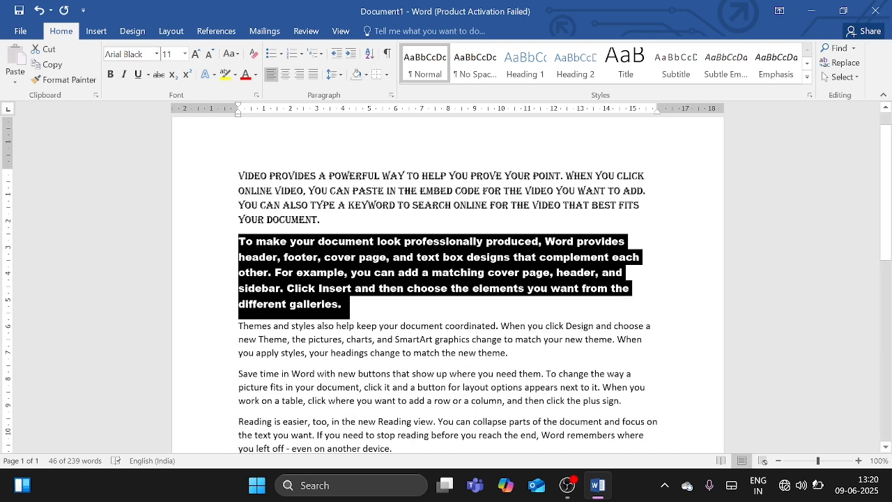
{"action": "left_click", "coordinate": [419, 304]}
{"action": "left_click_drag", "start_coordinate": [239, 175], "coordinate": [344, 301]}
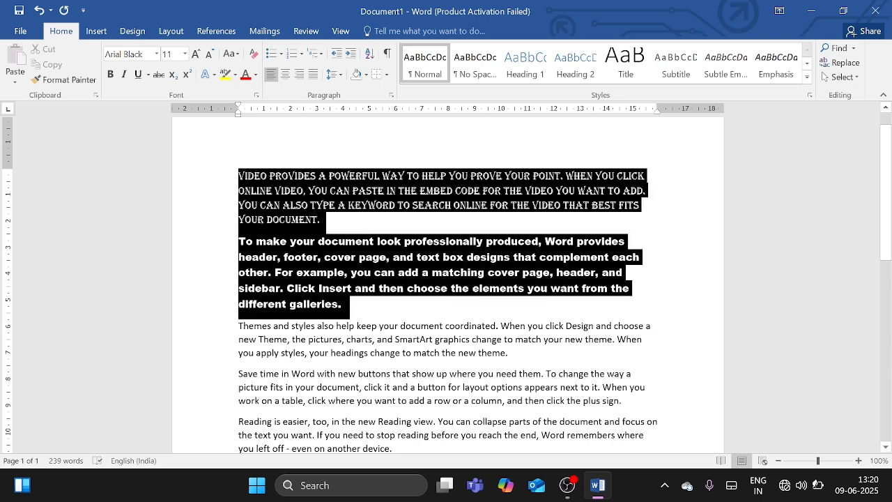
{"action": "left_click", "coordinate": [344, 296]}
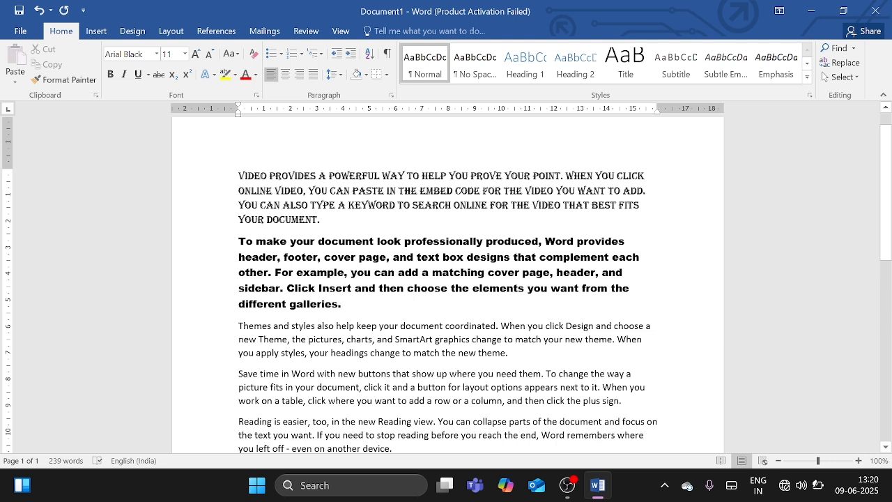
- Add the heading "m.s office word" on a new line above the first paragraph
{"action": "left_click", "coordinate": [239, 176]}
{"action": "key", "text": "Return"}
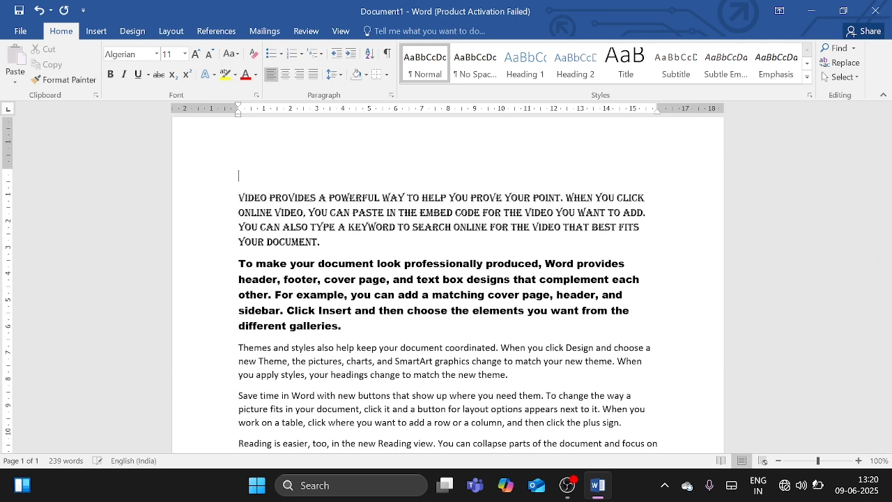
{"action": "type", "text": "M.S OFFICE WORD"}
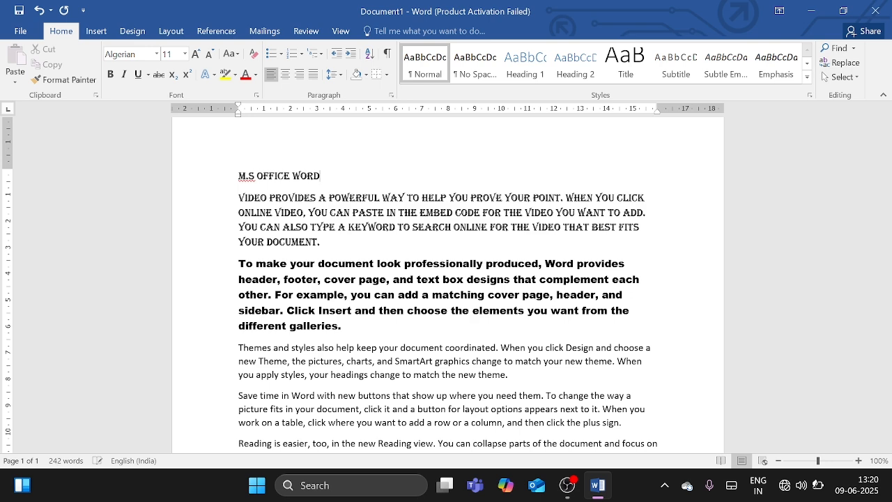
- Change the font of the heading line above the first paragraph to Impact
{"action": "left_click", "coordinate": [182, 174]}
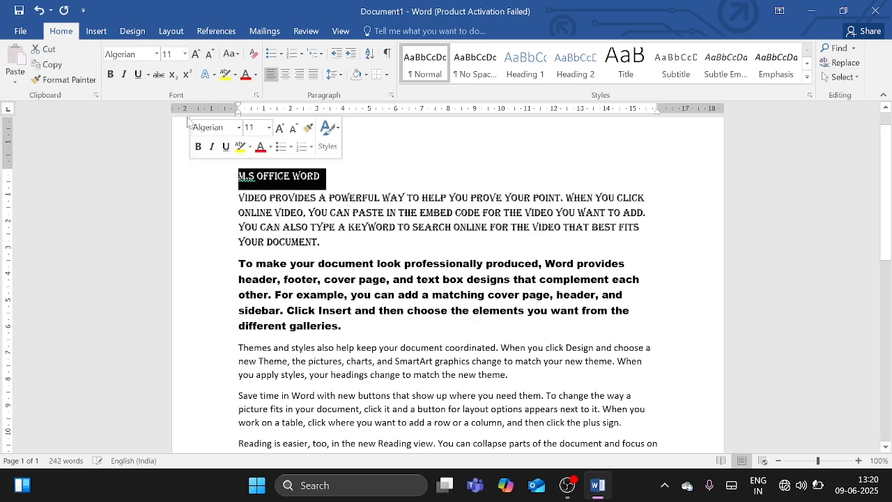
{"action": "left_click", "coordinate": [156, 54]}
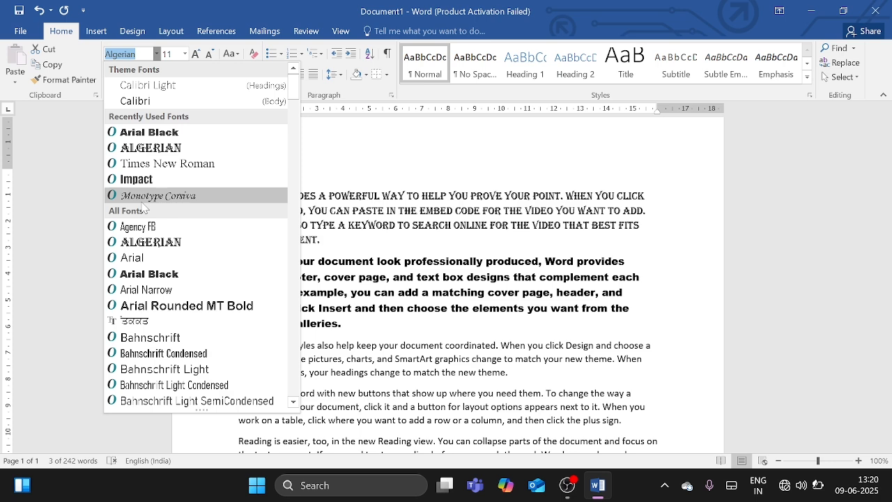
{"action": "left_click", "coordinate": [137, 179]}
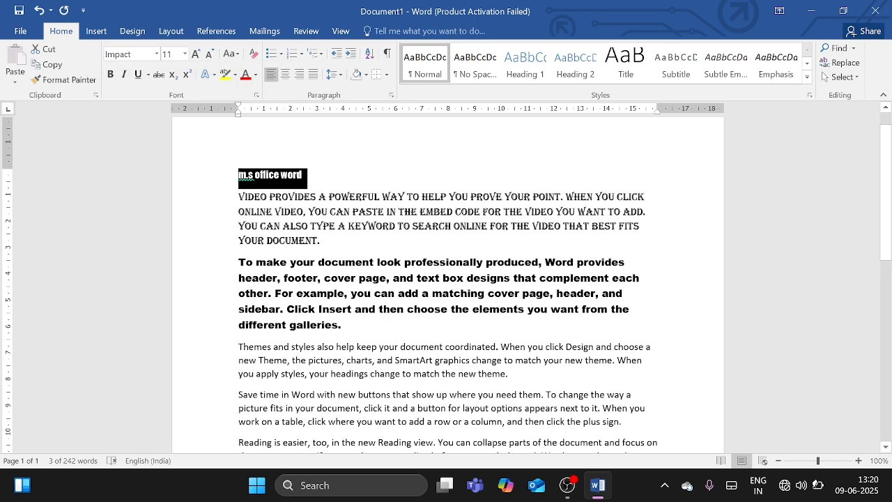
{"action": "left_click", "coordinate": [269, 197]}
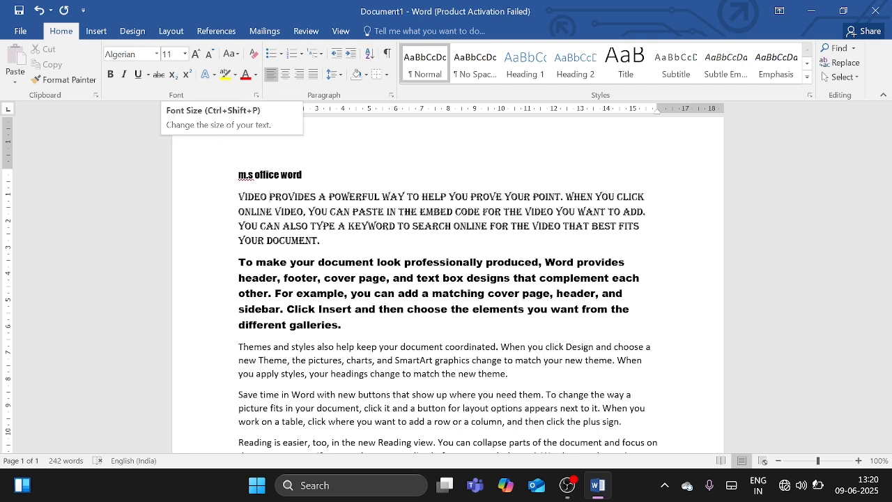
{"action": "left_click", "coordinate": [319, 262]}
{"action": "scroll", "coordinate": [446, 278], "scroll_direction": "up", "scroll_amount": 2}
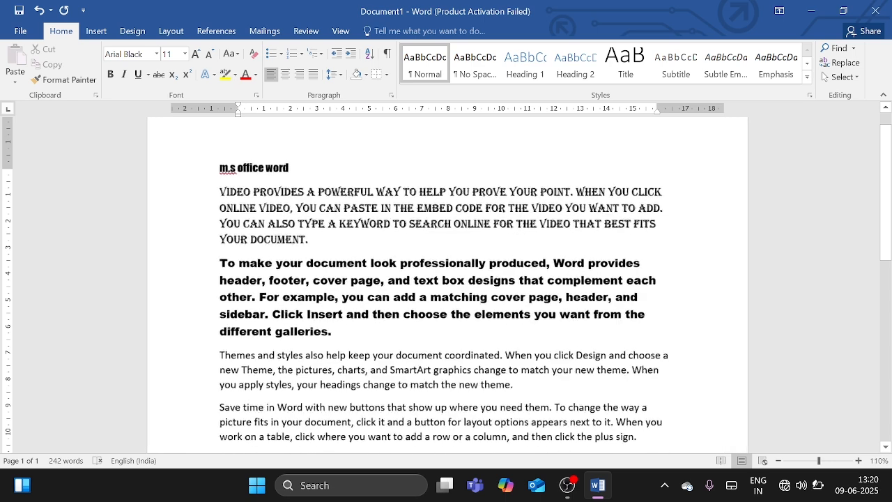
{"action": "left_click", "coordinate": [282, 219]}
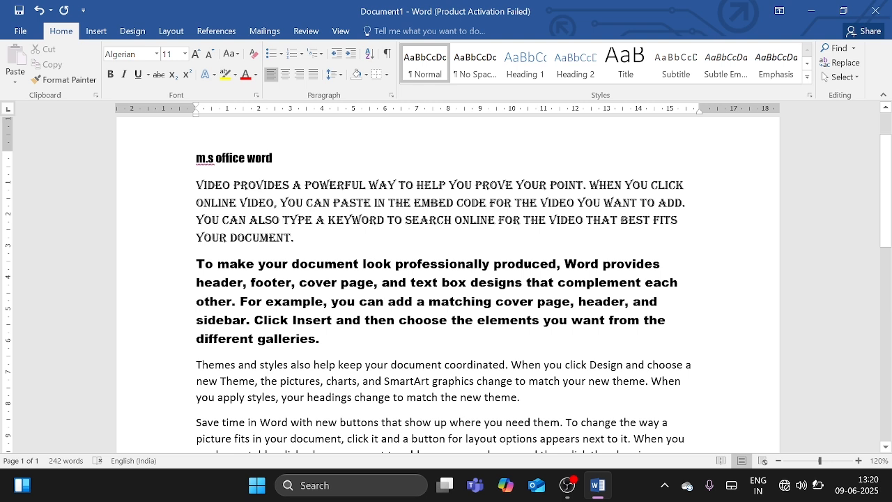
{"action": "left_click", "coordinate": [159, 163]}
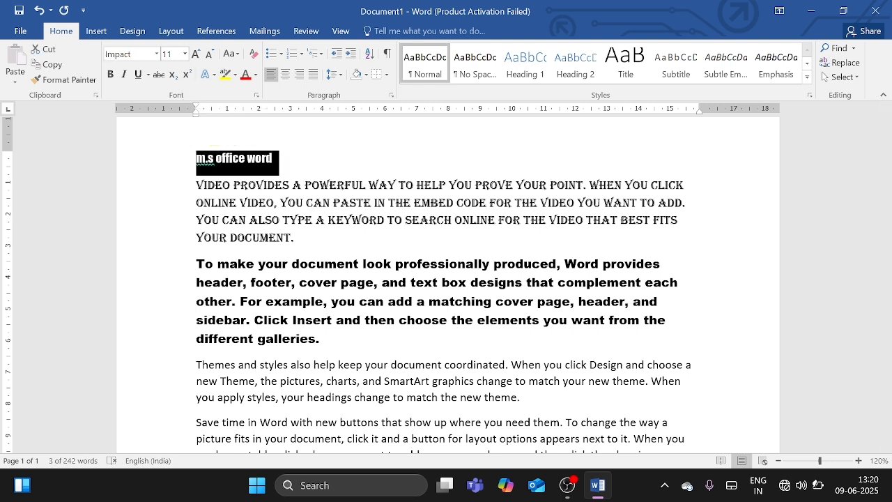
{"action": "left_click", "coordinate": [185, 55]}
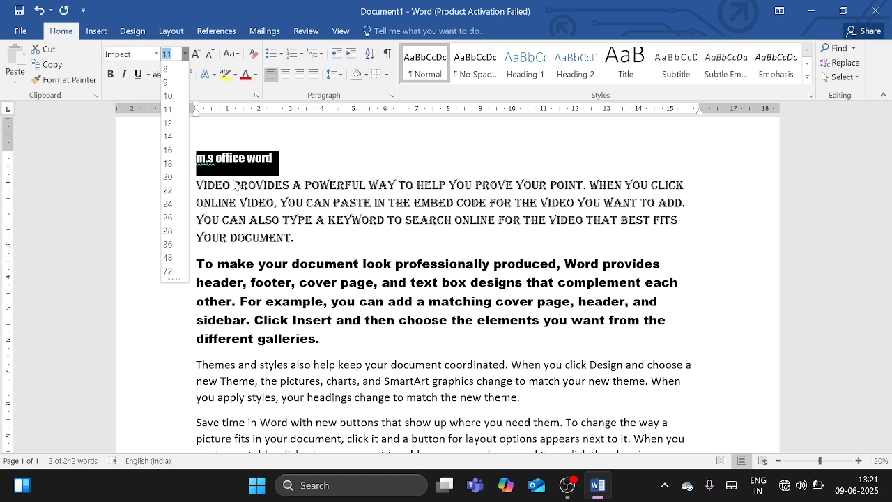
{"action": "key", "text": "Escape"}
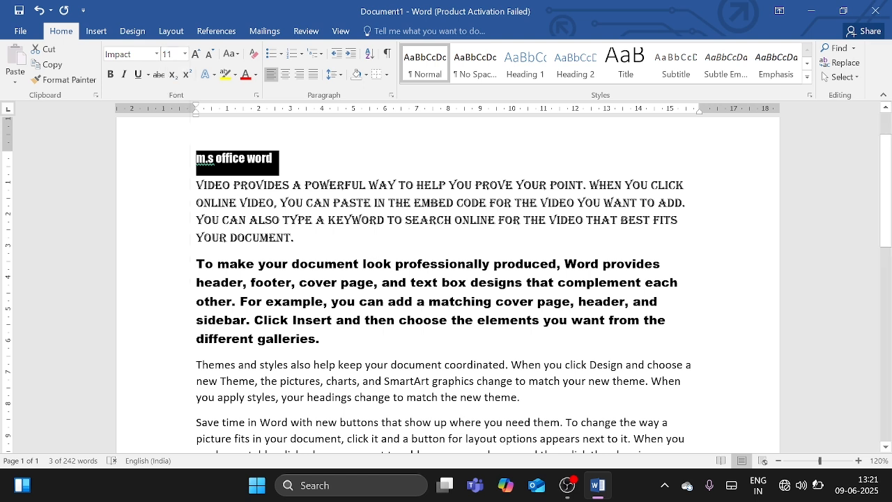
{"action": "left_click", "coordinate": [184, 54]}
{"action": "left_click", "coordinate": [270, 185]}
- Set the font size of the Algerian paragraph below the heading to 15.5
{"action": "triple_click", "coordinate": [270, 184]}
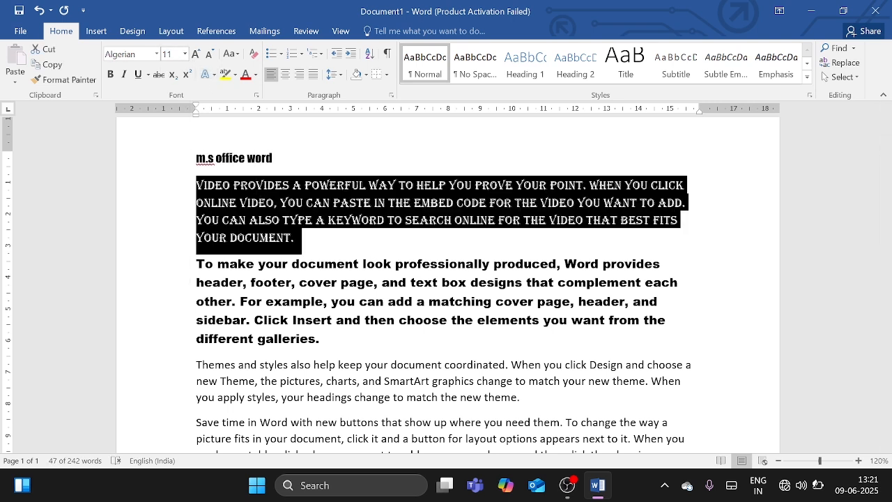
{"action": "left_click", "coordinate": [168, 53]}
{"action": "type", "text": "15.5"}
{"action": "key", "text": "Return"}
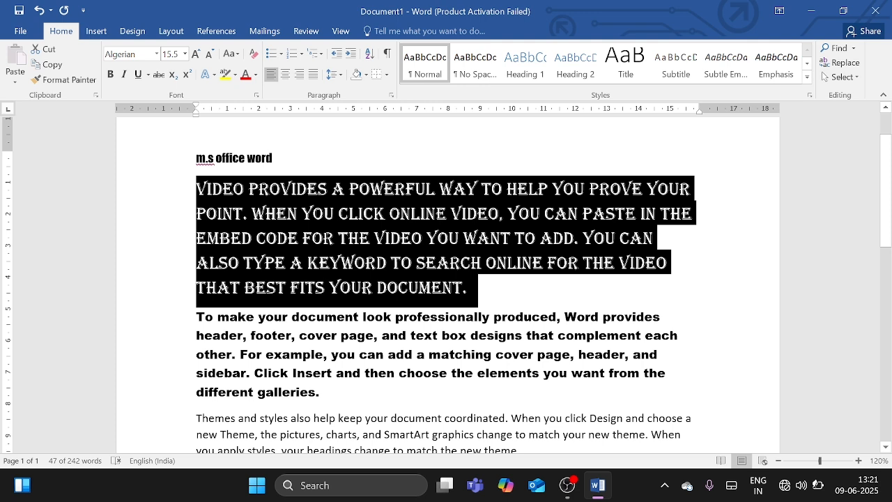
- Set the Algerian paragraph's font size to 1, and restore it to 15.5
{"action": "type", "text": "1"}
{"action": "key", "text": "Return"}
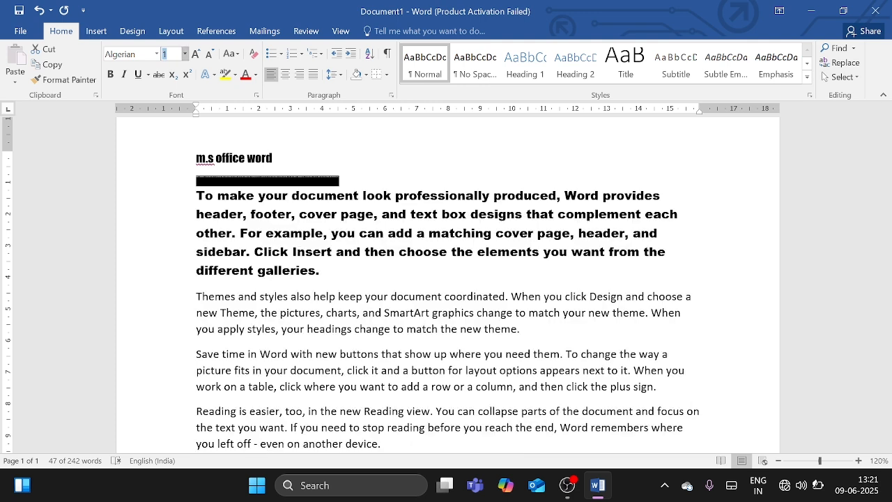
{"action": "type", "text": "15.5"}
{"action": "key", "text": "Return"}
- Enlarge the font of the Arial Black paragraph beginning "To make your document" in increments beyond size 72
{"action": "left_click", "coordinate": [323, 291]}
{"action": "scroll", "coordinate": [322, 292], "scroll_direction": "down", "scroll_amount": 2}
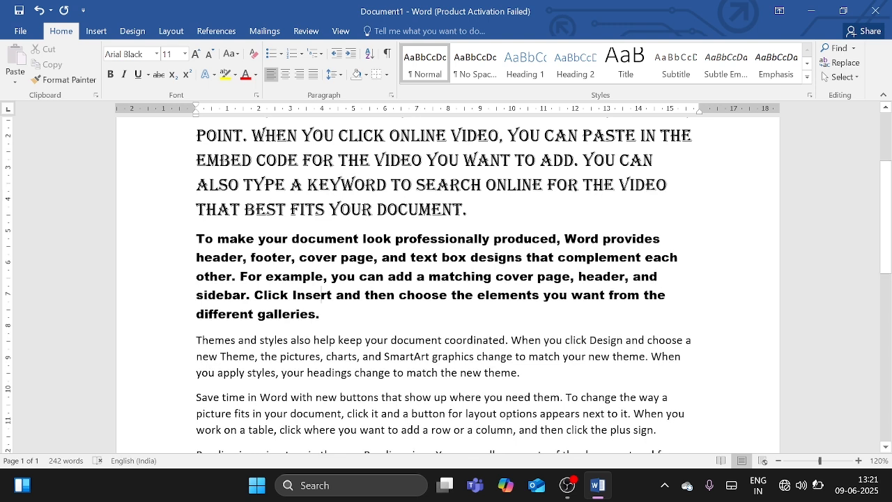
{"action": "triple_click", "coordinate": [322, 291]}
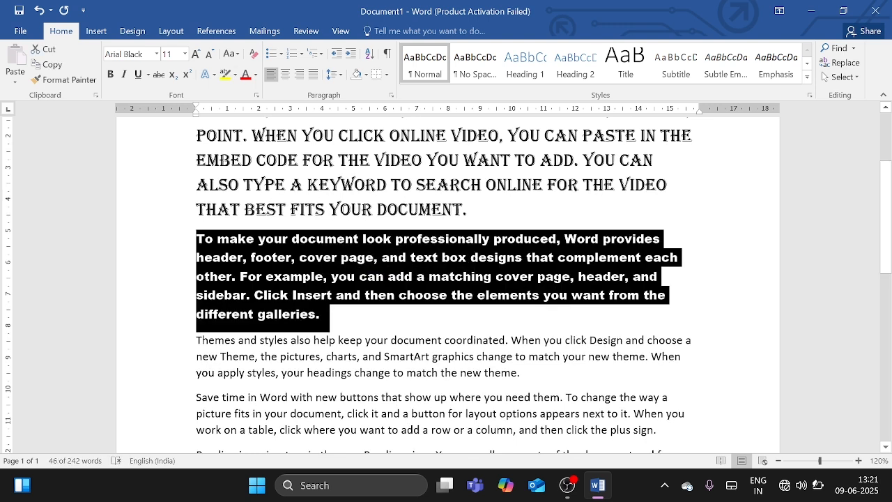
{"action": "left_click", "coordinate": [196, 54]}
{"action": "left_click", "coordinate": [195, 54]}
{"action": "left_click", "coordinate": [196, 54]}
{"action": "left_click", "coordinate": [195, 54]}
{"action": "left_click", "coordinate": [195, 54]}
{"action": "left_click", "coordinate": [195, 54]}
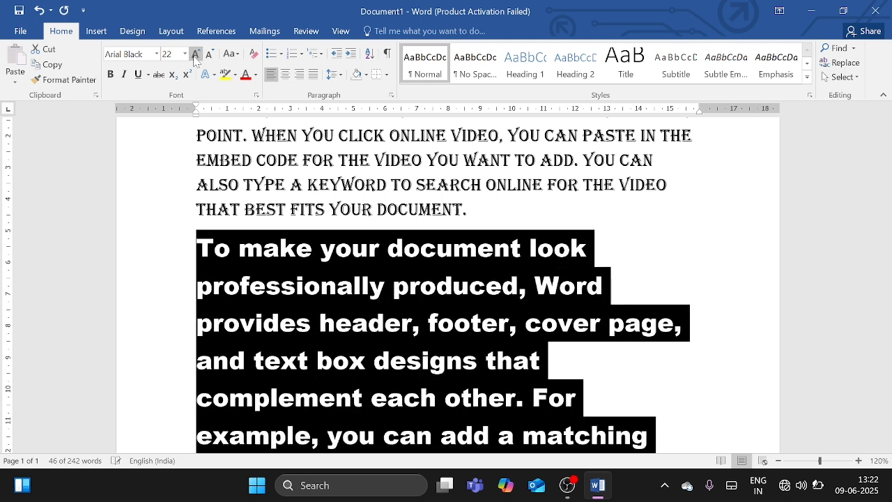
{"action": "left_click", "coordinate": [195, 54]}
{"action": "left_click", "coordinate": [195, 54]}
{"action": "left_click", "coordinate": [195, 54]}
{"action": "left_click", "coordinate": [195, 56]}
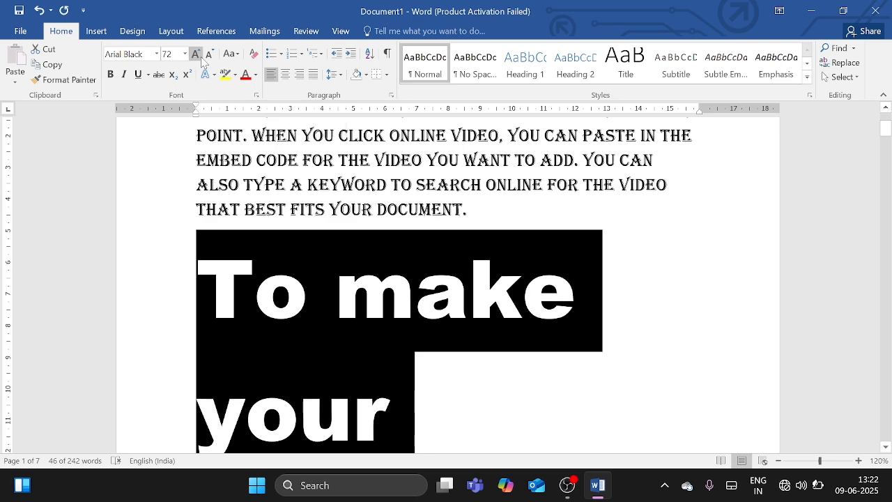
{"action": "left_click", "coordinate": [198, 56]}
{"action": "left_click", "coordinate": [197, 56]}
- Shrink the font of the Arial Black paragraph in increments down to size 9
{"action": "left_click", "coordinate": [206, 59]}
{"action": "left_click", "coordinate": [206, 59]}
{"action": "left_click", "coordinate": [206, 59]}
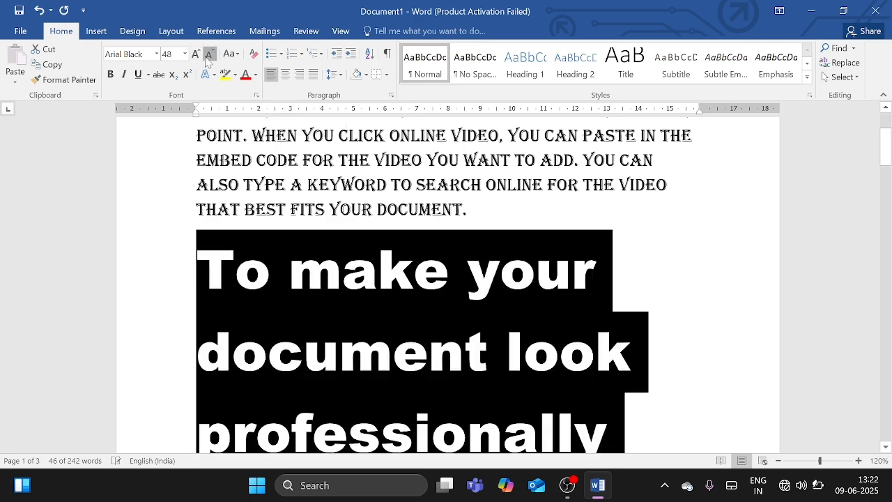
{"action": "left_click", "coordinate": [207, 59]}
{"action": "left_click", "coordinate": [206, 59]}
{"action": "left_click", "coordinate": [206, 59]}
{"action": "left_click", "coordinate": [206, 59]}
{"action": "left_click", "coordinate": [206, 58]}
{"action": "left_click", "coordinate": [206, 59]}
{"action": "left_click", "coordinate": [207, 58]}
{"action": "left_click", "coordinate": [207, 59]}
{"action": "left_click", "coordinate": [206, 58]}
{"action": "left_click", "coordinate": [206, 58]}
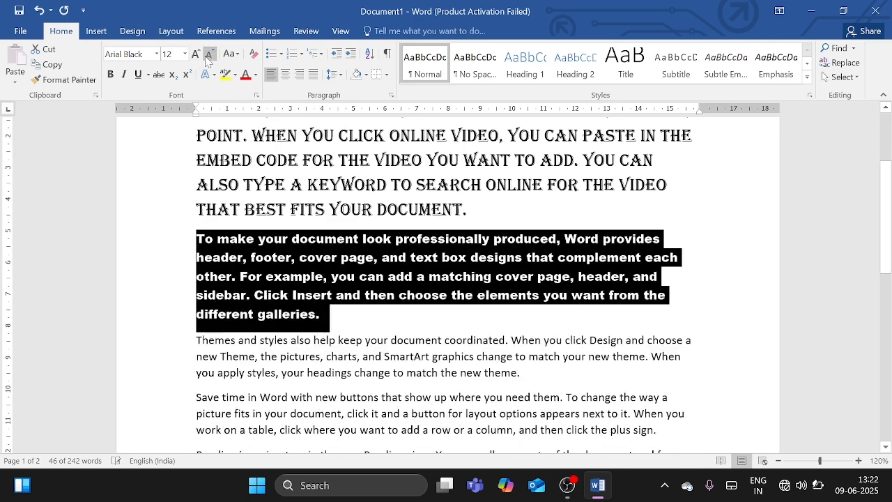
{"action": "left_click", "coordinate": [206, 59]}
{"action": "left_click", "coordinate": [206, 58]}
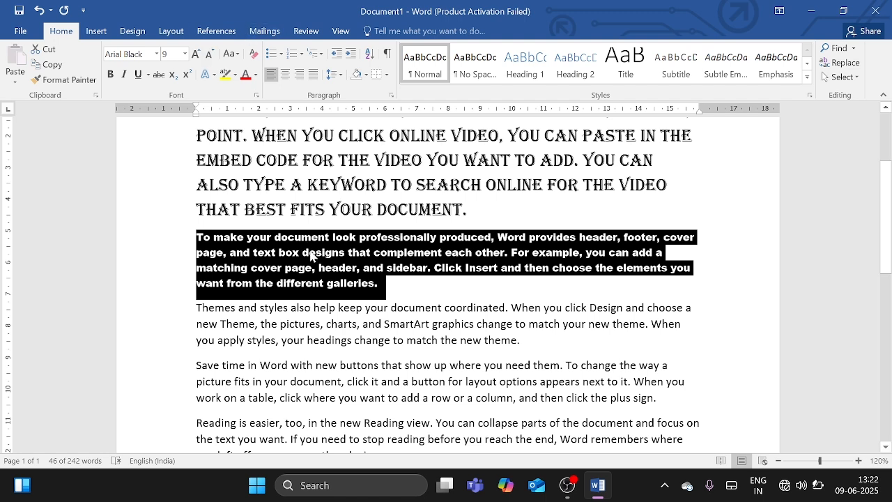
- Grow the Arial Black paragraph's text in increments up to font size 90
{"action": "key", "text": "ctrl+shift+period"}
{"action": "key", "text": "ctrl+shift+period"}
{"action": "key", "text": "ctrl+shift+period"}
{"action": "key", "text": "ctrl+shift+period"}
{"action": "key", "text": "ctrl+shift+period"}
{"action": "key", "text": "ctrl+shift+period"}
{"action": "key", "text": "ctrl+shift+period"}
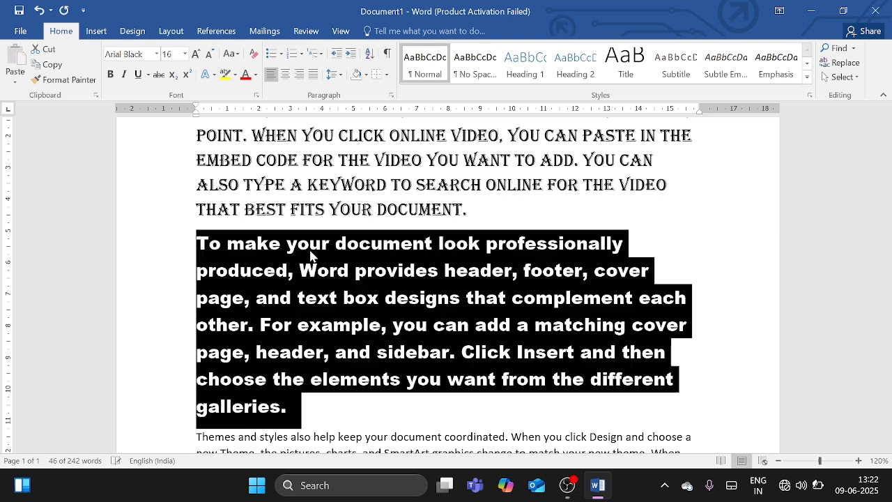
{"action": "key", "text": "ctrl+shift+period"}
{"action": "key", "text": "ctrl+shift+period"}
{"action": "key", "text": "ctrl+shift+period"}
{"action": "key", "text": "ctrl+shift+period"}
{"action": "key", "text": "ctrl+shift+period"}
{"action": "key", "text": "ctrl+shift+period"}
{"action": "key", "text": "ctrl+shift+period"}
{"action": "key", "text": "ctrl+shift+period"}
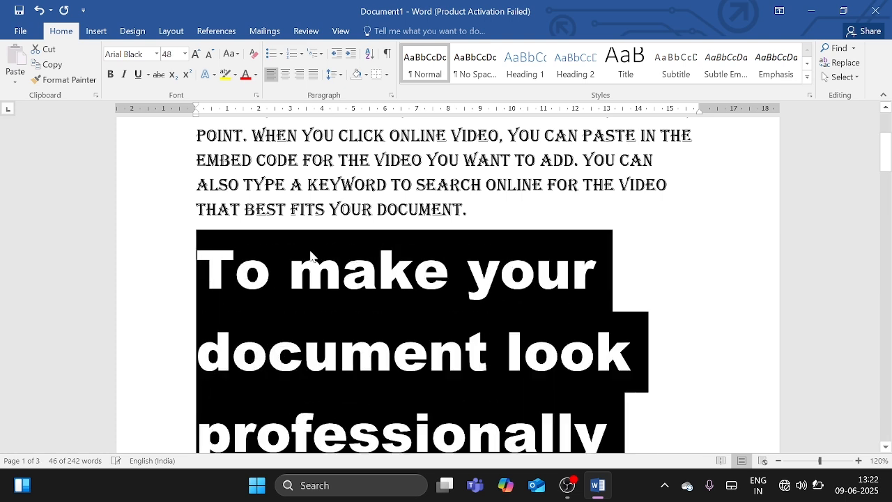
{"action": "key", "text": "ctrl+shift+period"}
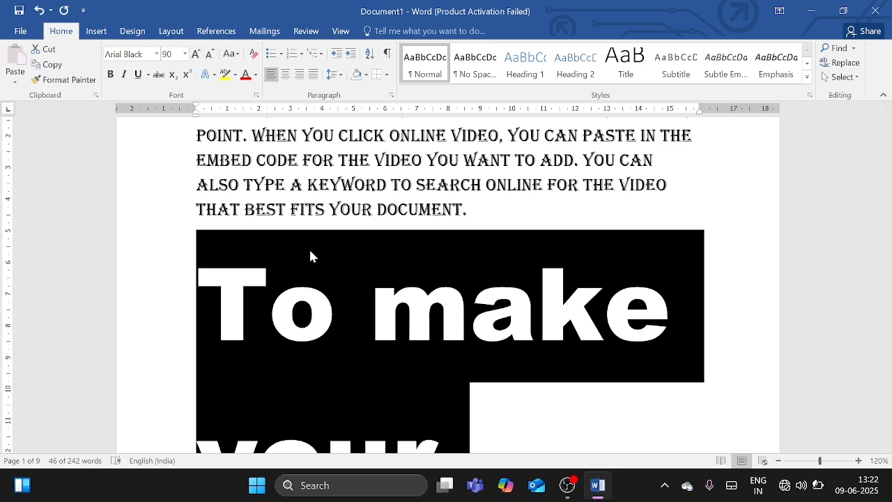
- Reduce the Arial Black paragraph's text in increments from its enlarged size to font size 5
{"action": "key", "text": "ctrl+shift+comma"}
{"action": "key", "text": "ctrl+shift+comma"}
{"action": "key", "text": "ctrl+shift+comma"}
{"action": "key", "text": "ctrl+shift+comma"}
{"action": "key", "text": "ctrl+shift+comma"}
{"action": "key", "text": "ctrl+shift+comma"}
{"action": "key", "text": "ctrl+shift+comma"}
{"action": "key", "text": "ctrl+shift+comma"}
{"action": "key", "text": "ctrl+shift+comma"}
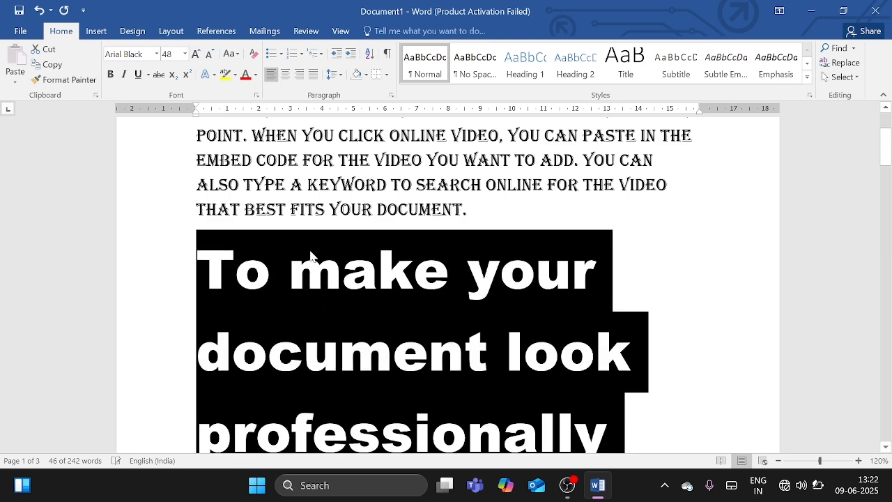
{"action": "key", "text": "ctrl+shift+comma"}
{"action": "key", "text": "ctrl+shift+comma"}
{"action": "key", "text": "ctrl+shift+comma"}
{"action": "key", "text": "ctrl+shift+comma"}
{"action": "key", "text": "ctrl+shift+comma"}
{"action": "key", "text": "ctrl+shift+comma"}
{"action": "key", "text": "ctrl+shift+comma"}
{"action": "key", "text": "ctrl+shift+comma"}
{"action": "key", "text": "ctrl+shift+comma"}
{"action": "key", "text": "ctrl+shift+comma"}
{"action": "key", "text": "ctrl+shift+comma"}
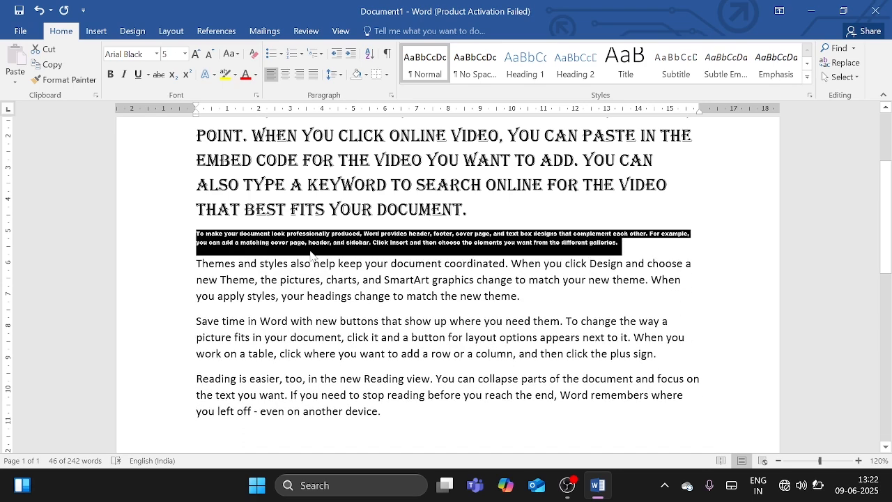
- Increase the font size of the Arial Black paragraph to 12
{"action": "key", "text": "ctrl+shift+period"}
{"action": "key", "text": "ctrl+shift+period"}
{"action": "key", "text": "ctrl+shift+period"}
{"action": "key", "text": "ctrl+shift+period"}
{"action": "key", "text": "ctrl+shift+period"}
{"action": "key", "text": "ctrl+shift+period"}
{"action": "key", "text": "ctrl+shift+period"}
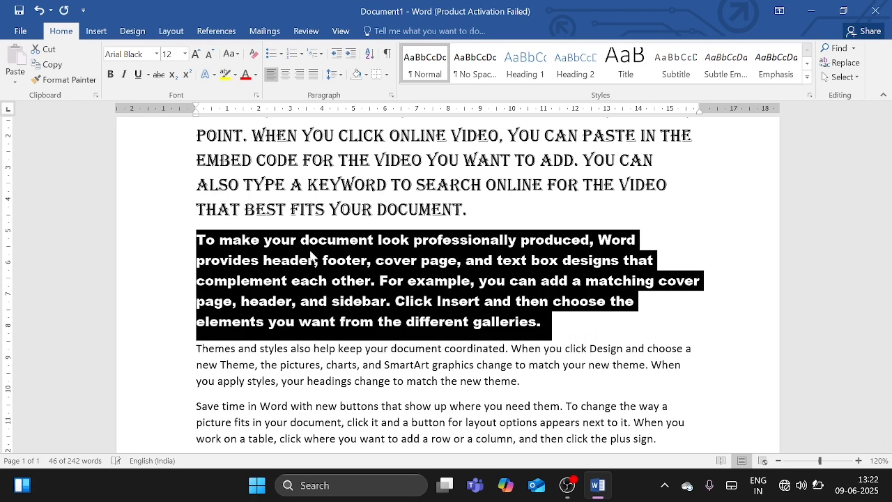
- Decrease the font size of the Arial Black paragraph to 5 and deselect it
{"action": "key", "text": "ctrl+shift+comma"}
{"action": "key", "text": "ctrl+shift+comma"}
{"action": "key", "text": "ctrl+shift+comma"}
{"action": "key", "text": "ctrl+shift+comma"}
{"action": "key", "text": "ctrl+shift+comma"}
{"action": "key", "text": "ctrl+shift+comma"}
{"action": "key", "text": "ctrl+shift+comma"}
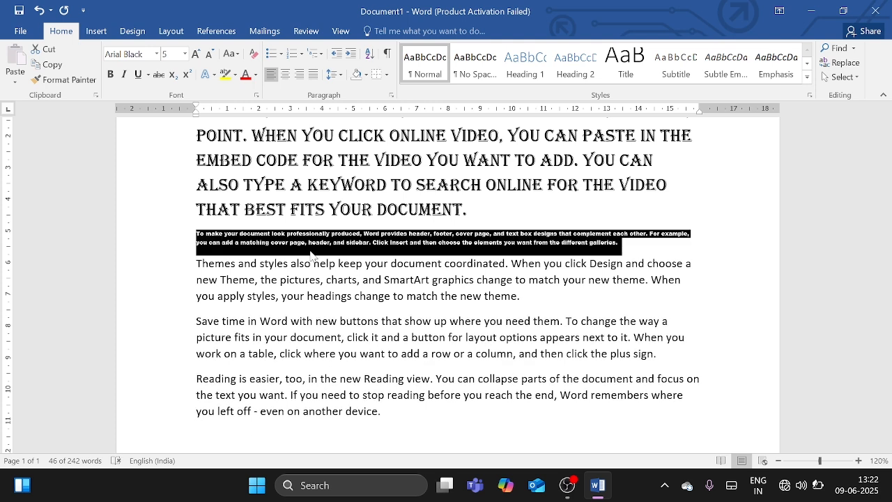
{"action": "left_click", "coordinate": [306, 242]}
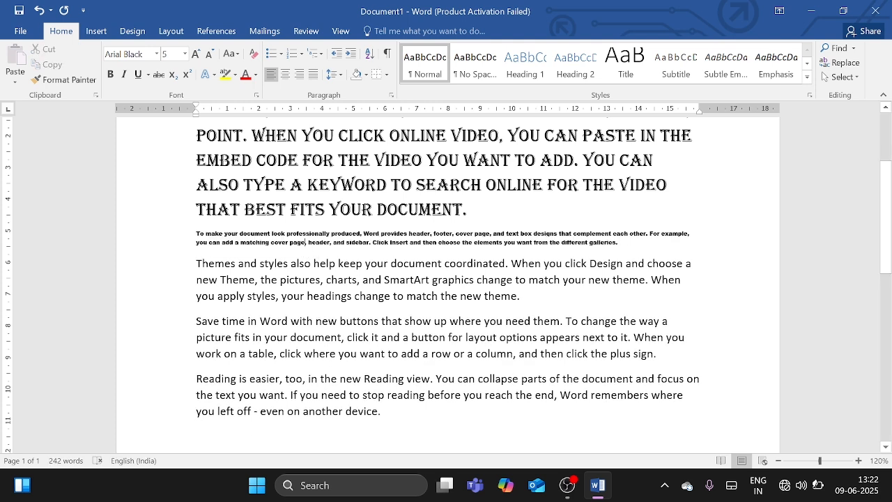
{"action": "scroll", "coordinate": [306, 242], "scroll_direction": "up", "scroll_amount": 3}
{"action": "left_click_drag", "start_coordinate": [175, 225], "coordinate": [172, 375]}
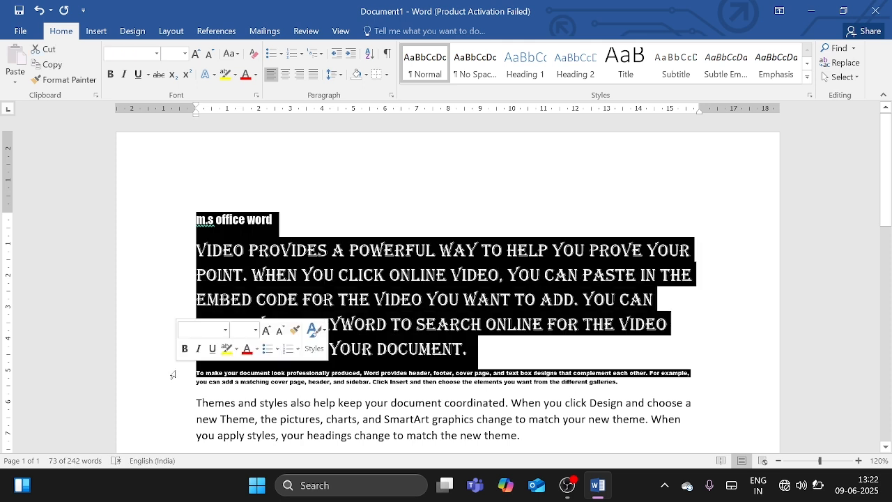
{"action": "left_click", "coordinate": [416, 346]}
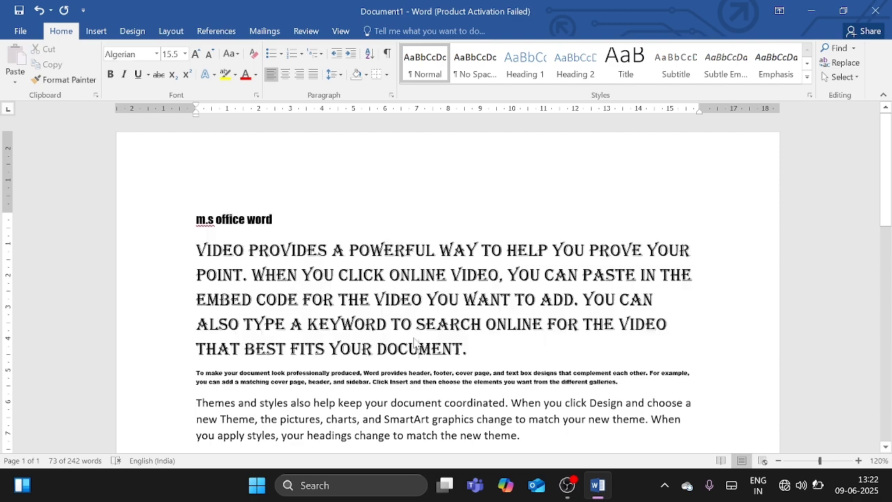
{"action": "scroll", "coordinate": [418, 347], "scroll_direction": "down", "scroll_amount": 2}
{"action": "left_click_drag", "start_coordinate": [468, 272], "coordinate": [307, 223]}
{"action": "scroll", "coordinate": [671, 167], "scroll_direction": "down", "scroll_amount": 2}
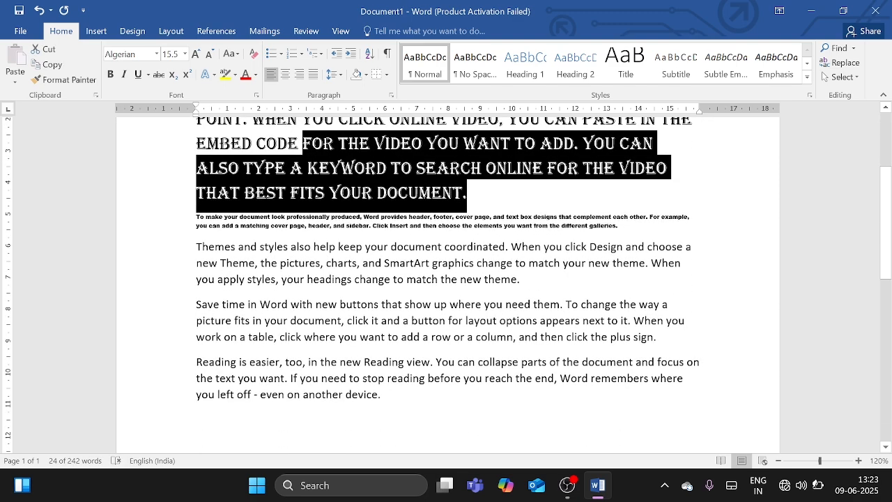
{"action": "scroll", "coordinate": [321, 320], "scroll_direction": "up", "scroll_amount": 4}
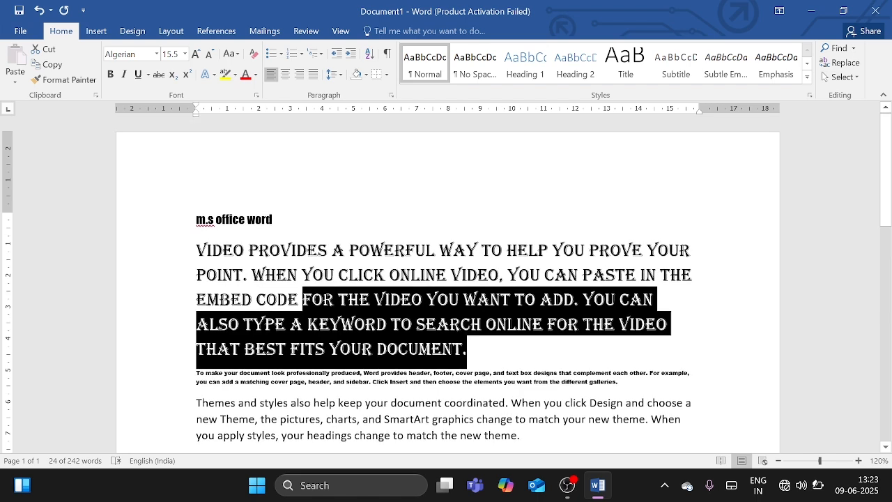
- Select the paragraph beginning "Save time in Word" and view the Change Case options without applying one
{"action": "left_click", "coordinate": [432, 324]}
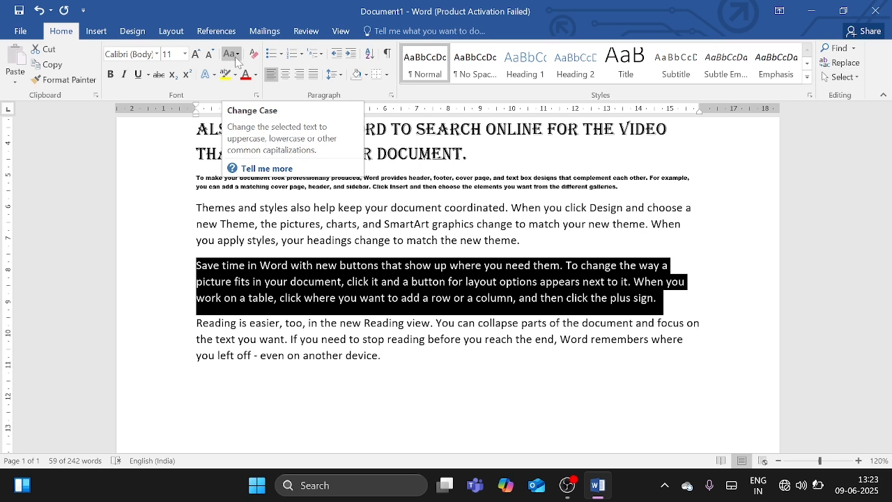
{"action": "left_click", "coordinate": [237, 57]}
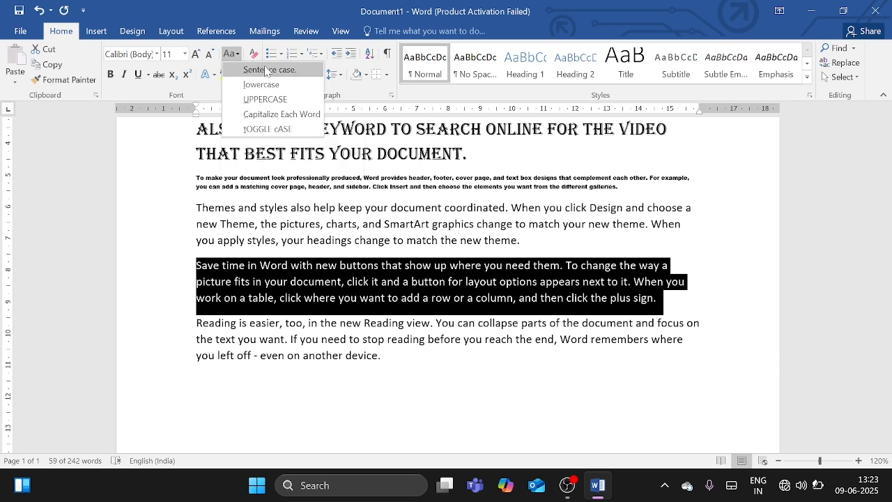
{"action": "left_click", "coordinate": [412, 355]}
- Add a new line reading "Ldkjfkdf dlkjfkdf. Dfdf" below the last paragraph to show automatic sentence capitalization
{"action": "left_click", "coordinate": [402, 373]}
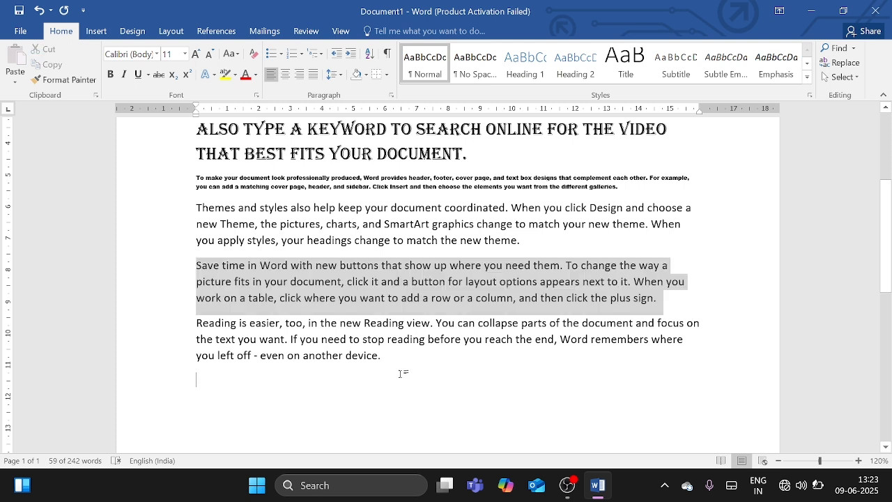
{"action": "type", "text": "ldkjfkdf "}
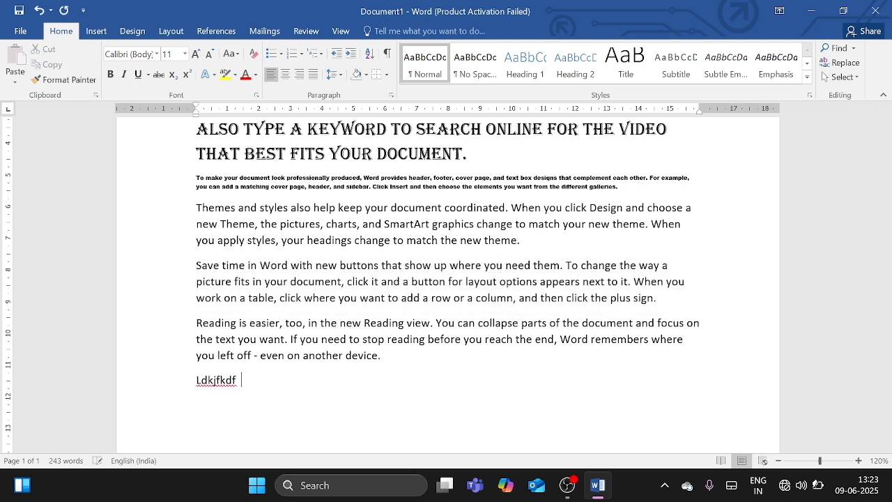
{"action": "type", "text": " dlkjfkdf. dfdf"}
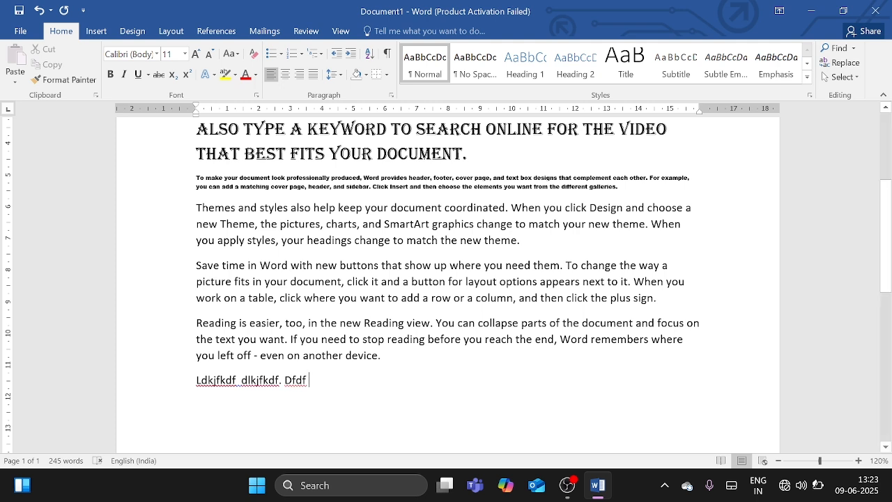
{"action": "left_click_drag", "start_coordinate": [202, 380], "coordinate": [307, 381]}
{"action": "left_click", "coordinate": [293, 389]}
- Change the case of the paragraph beginning "Themes and styles" to lowercase and then to UPPERCASE
{"action": "scroll", "coordinate": [293, 389], "scroll_direction": "up", "scroll_amount": 1}
{"action": "scroll", "coordinate": [305, 226], "scroll_direction": "up", "scroll_amount": 3, "text": "ctrl"}
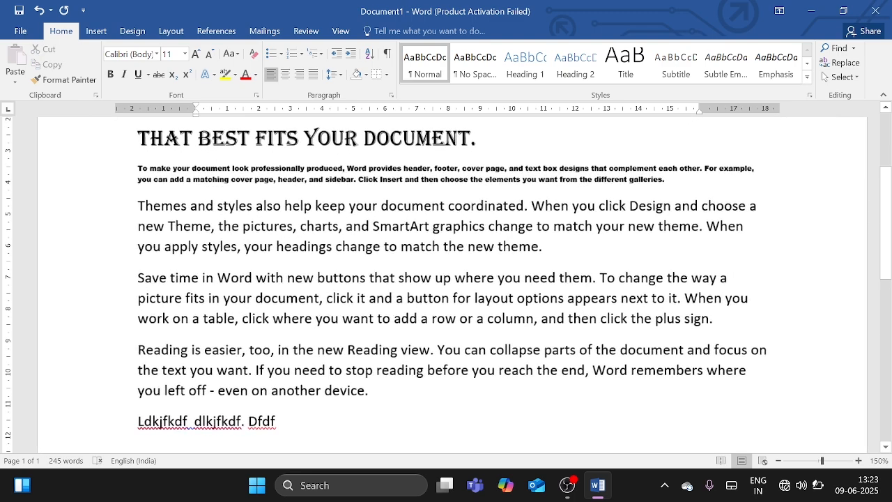
{"action": "triple_click", "coordinate": [303, 226]}
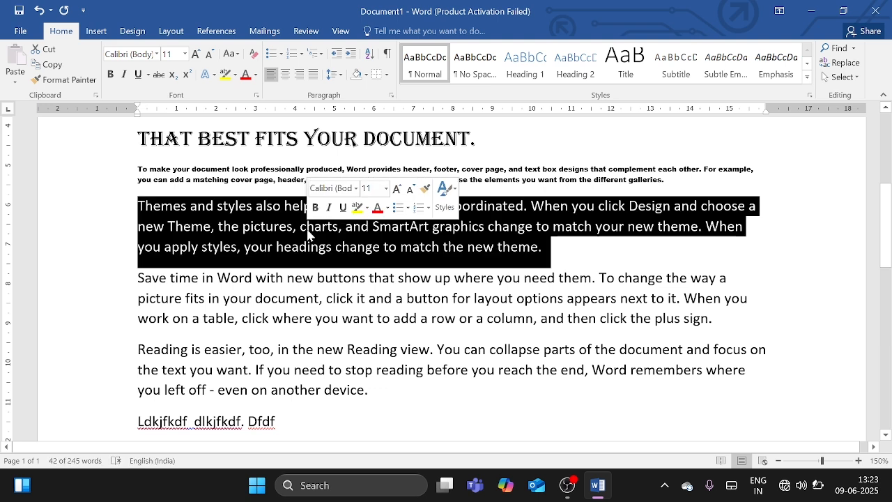
{"action": "left_click", "coordinate": [230, 55]}
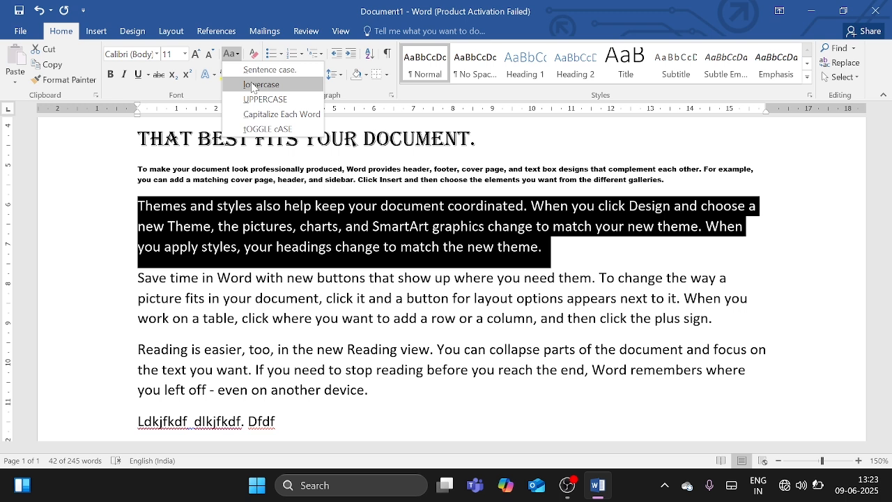
{"action": "left_click", "coordinate": [251, 86]}
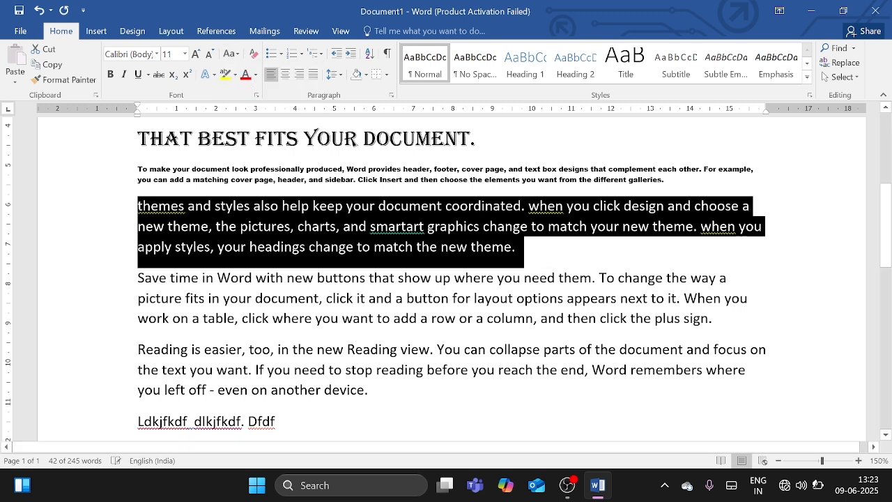
{"action": "left_click", "coordinate": [230, 54]}
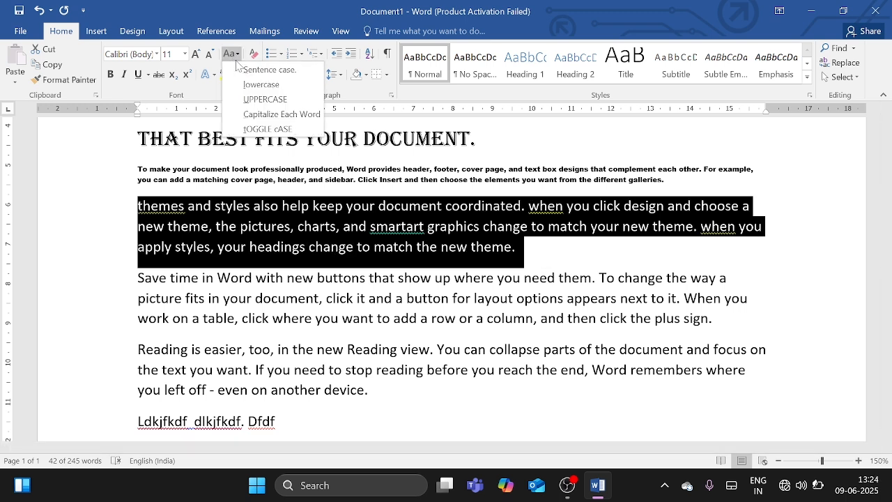
{"action": "left_click", "coordinate": [265, 100]}
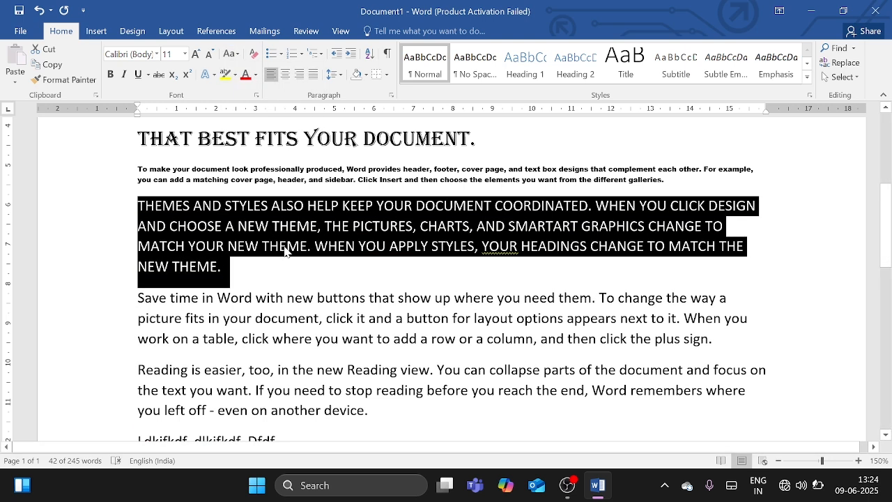
- Apply Capitalize Each Word to the paragraph about themes and styles
{"action": "left_click", "coordinate": [230, 53]}
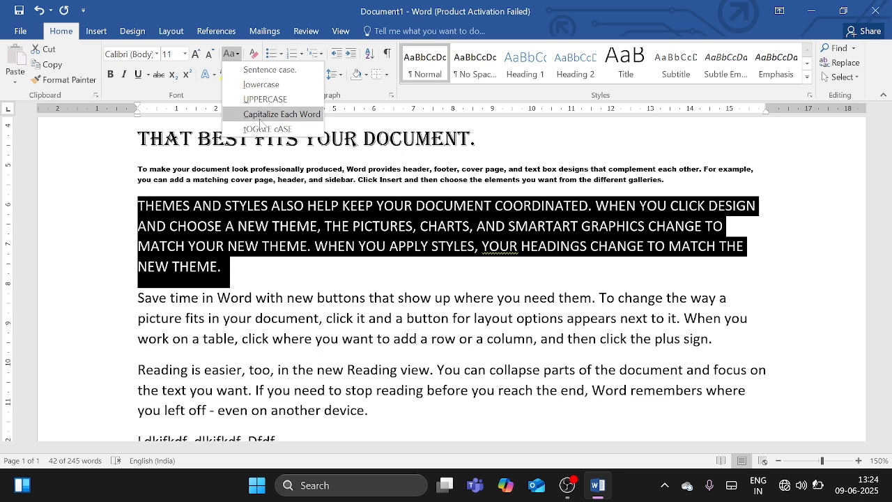
{"action": "scroll", "coordinate": [312, 261], "scroll_direction": "up", "scroll_amount": 2}
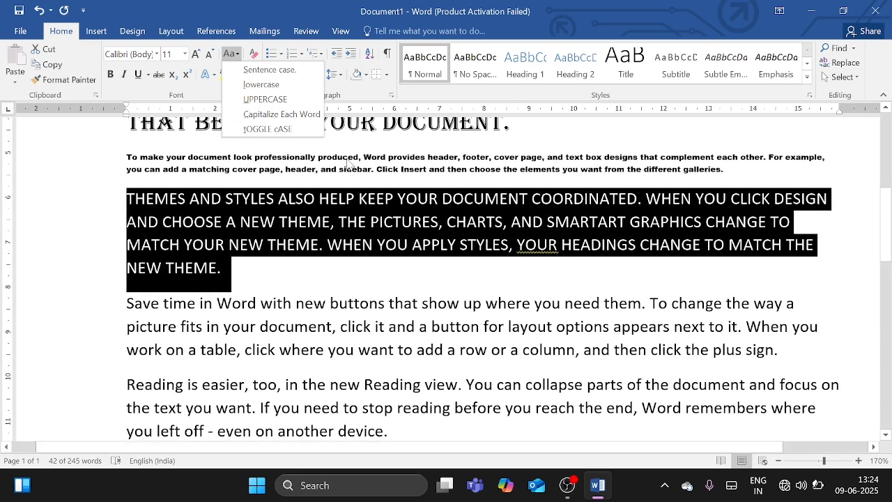
{"action": "left_click", "coordinate": [294, 114]}
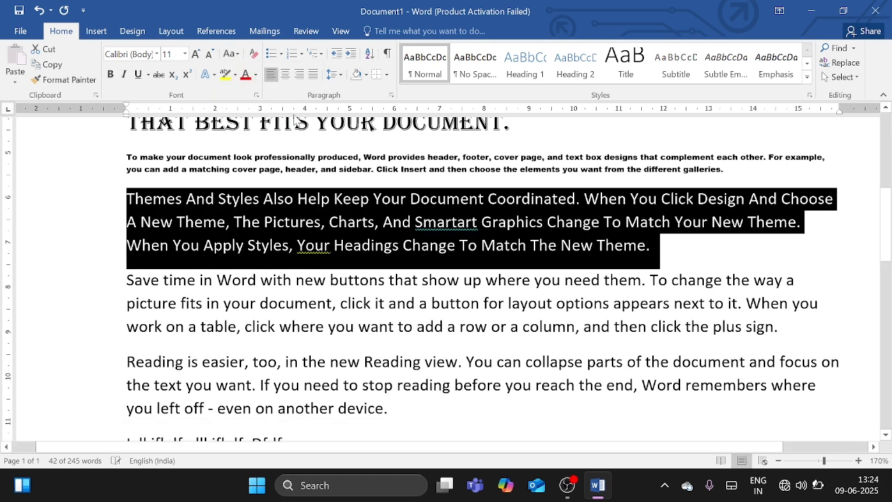
- Change the case of the paragraph about themes and styles to tOGGLE cASE and then to Sentence case
{"action": "left_click", "coordinate": [231, 54]}
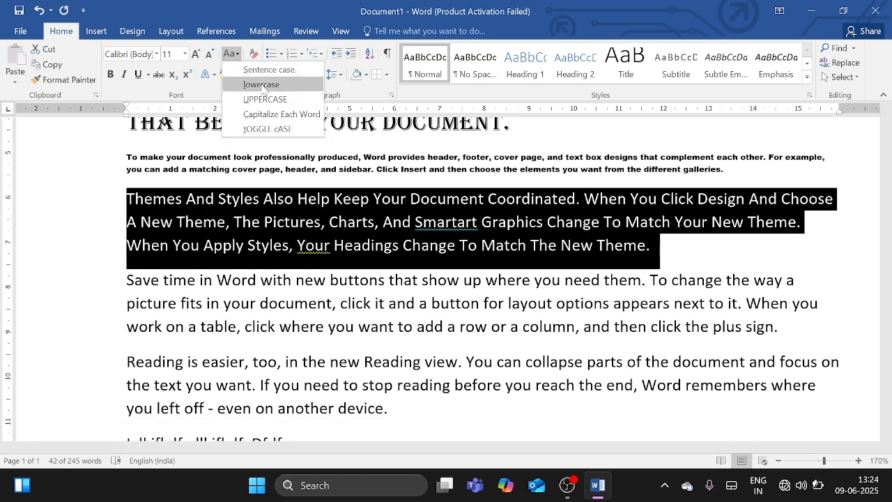
{"action": "left_click", "coordinate": [281, 131]}
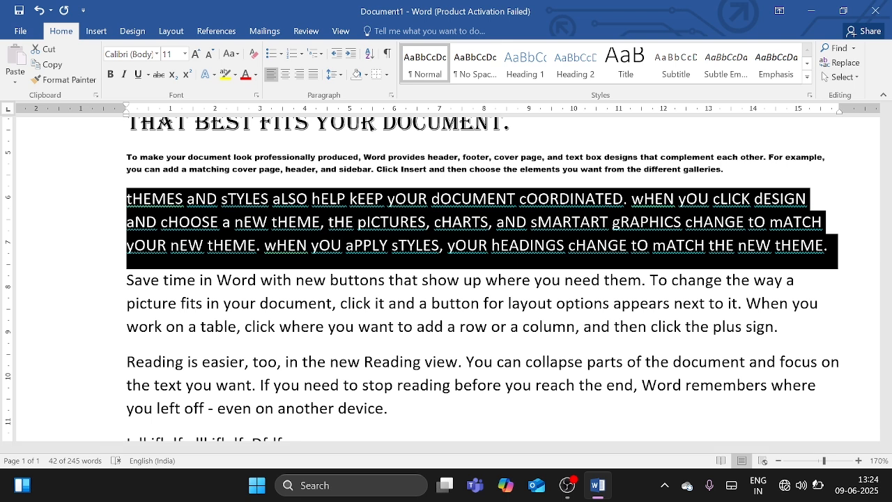
{"action": "left_click", "coordinate": [231, 54]}
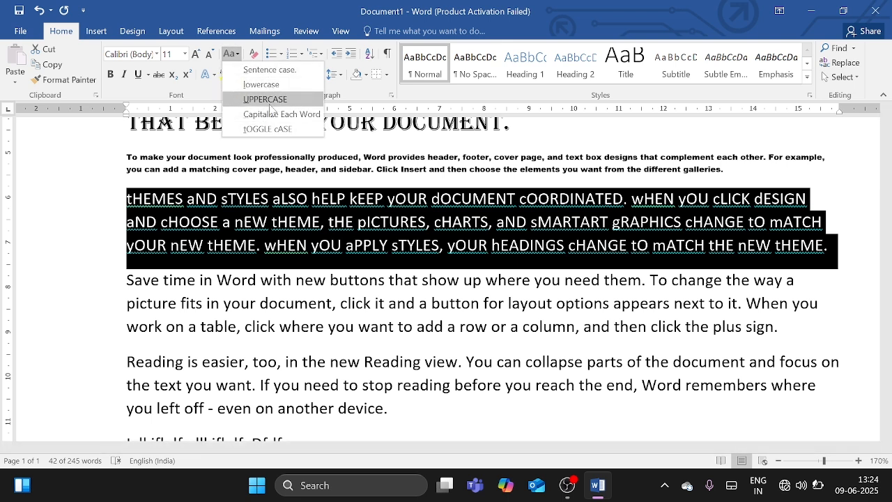
{"action": "left_click", "coordinate": [270, 71]}
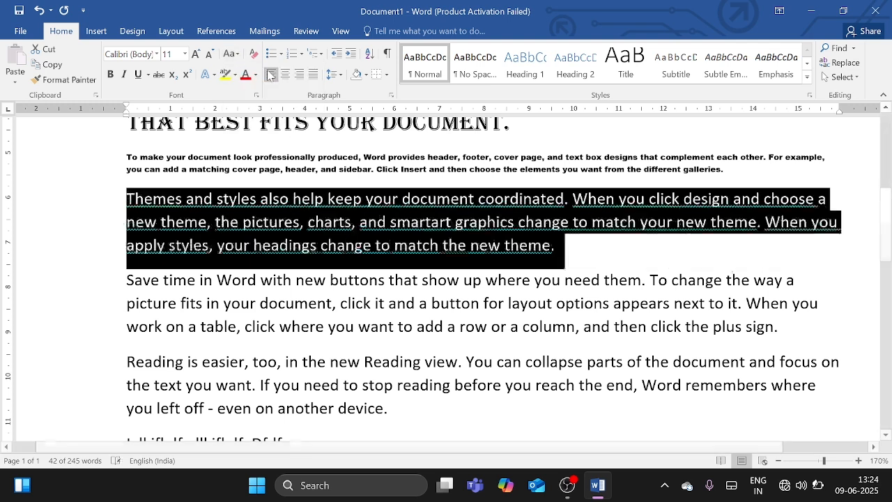
{"action": "left_click", "coordinate": [233, 54]}
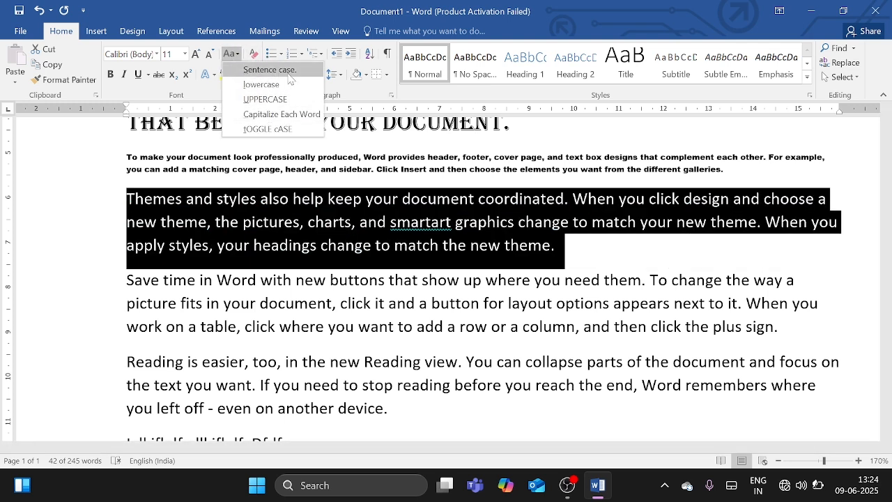
{"action": "key", "text": "Escape"}
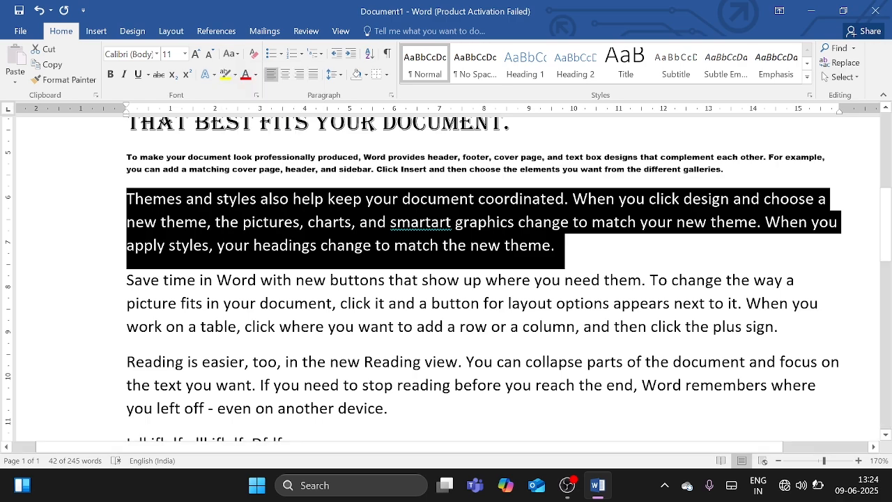
- Look over the whole document to compare the fonts, text sizes and letter case of the title and paragraphs
{"action": "scroll", "coordinate": [446, 286], "scroll_direction": "up", "scroll_amount": 5}
{"action": "scroll", "coordinate": [446, 286], "scroll_direction": "down", "scroll_amount": 2, "text": "ctrl"}
{"action": "scroll", "coordinate": [380, 287], "scroll_direction": "down", "scroll_amount": 2, "text": "ctrl"}
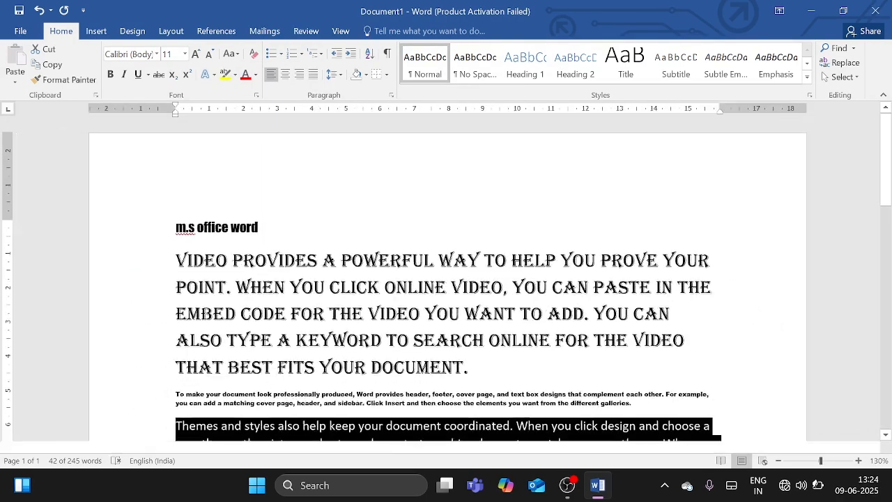
{"action": "left_click", "coordinate": [379, 287]}
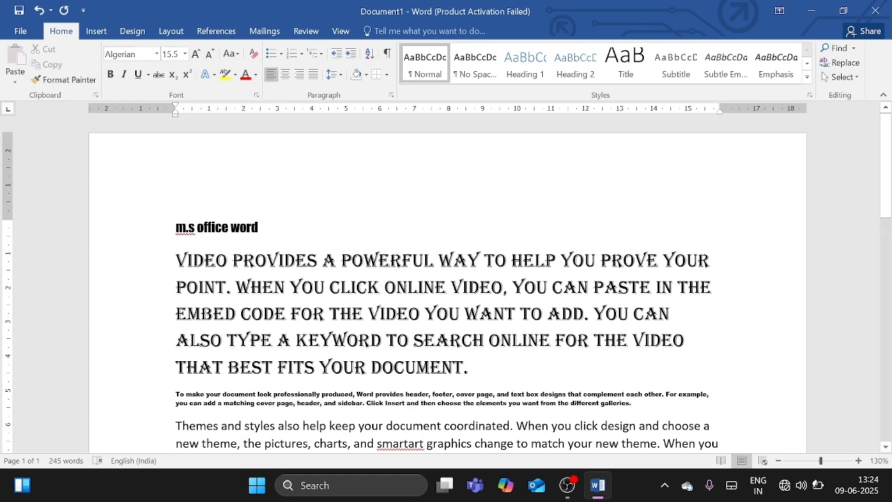
{"action": "left_click", "coordinate": [246, 227]}
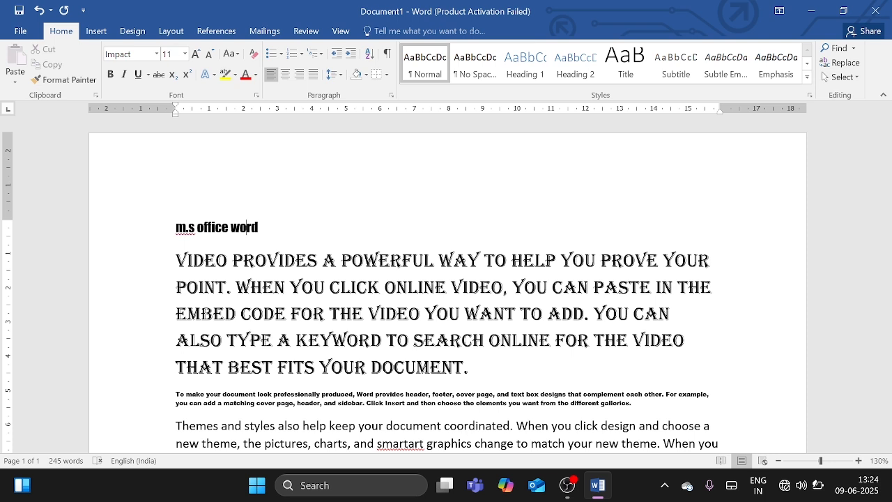
{"action": "left_click", "coordinate": [286, 313]}
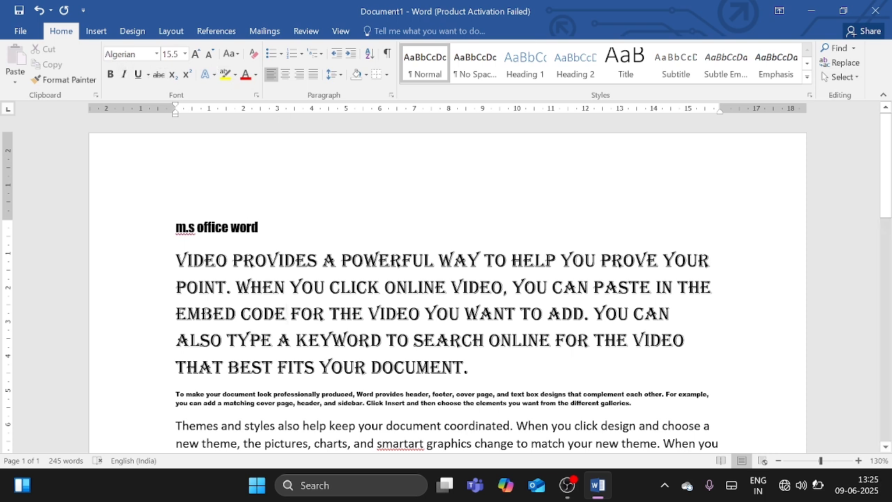
{"action": "scroll", "coordinate": [378, 261], "scroll_direction": "down", "scroll_amount": 1}
{"action": "scroll", "coordinate": [446, 286], "scroll_direction": "down", "scroll_amount": 3}
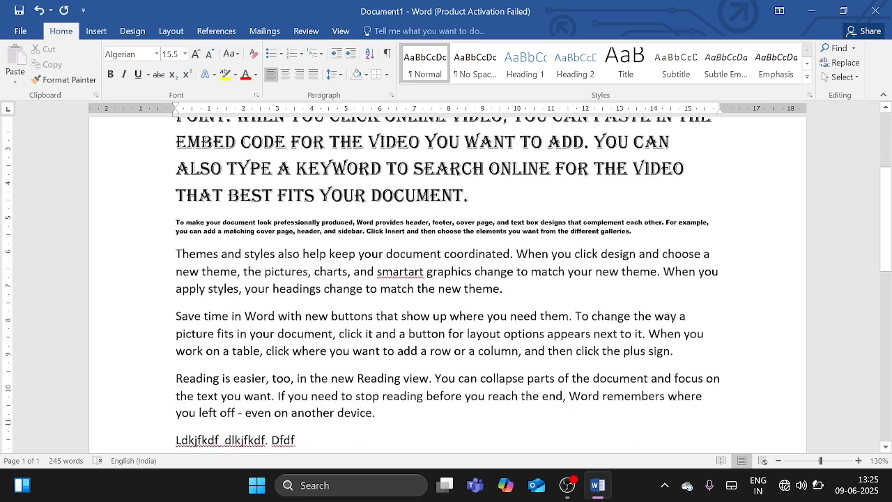
{"action": "left_click", "coordinate": [397, 244]}
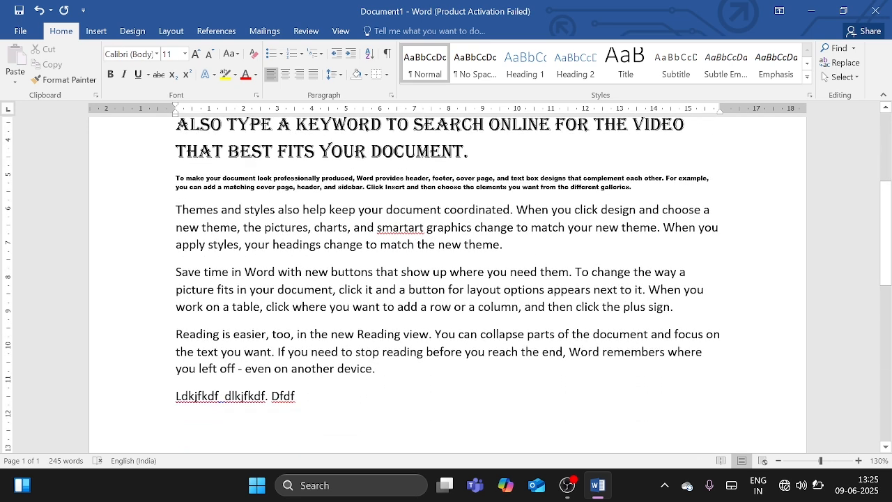
{"action": "left_click_drag", "start_coordinate": [379, 244], "coordinate": [244, 209]}
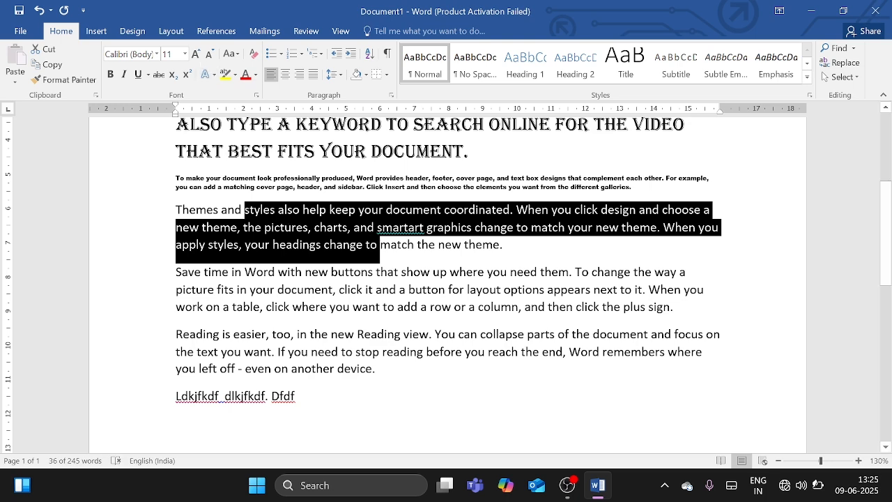
{"action": "key", "text": "ctrl+Home"}
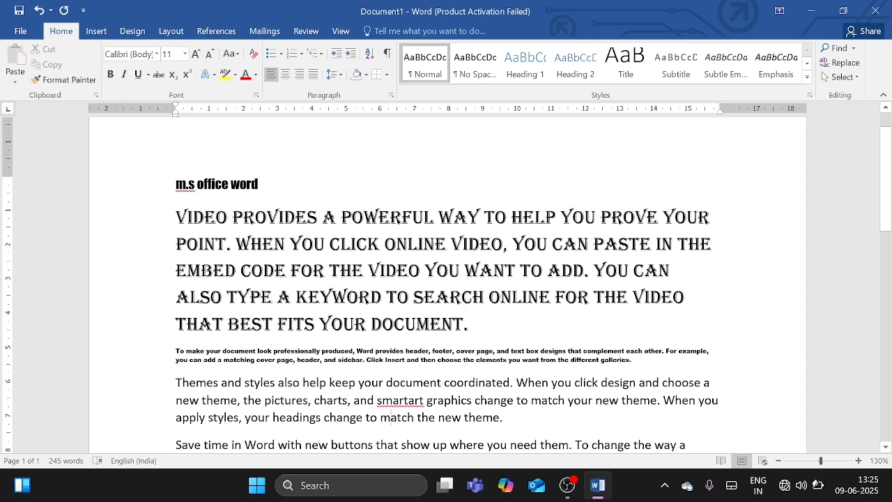
{"action": "scroll", "coordinate": [446, 279], "scroll_direction": "down", "scroll_amount": 1}
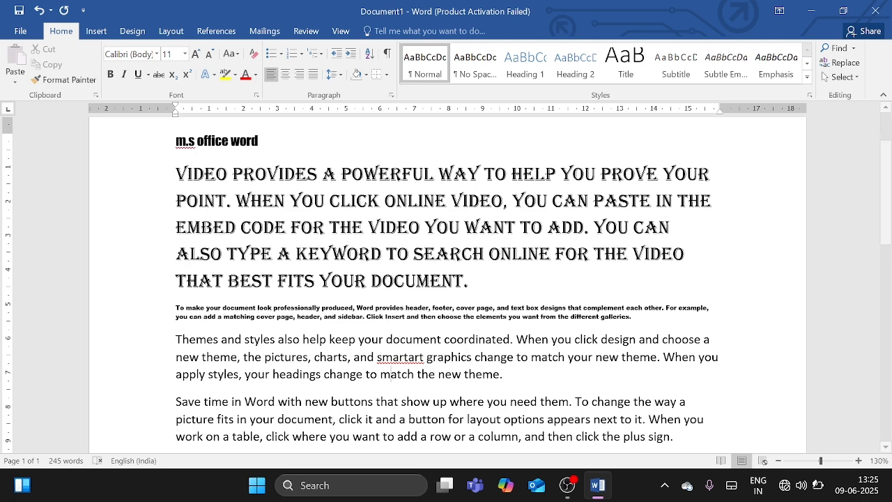
- Set all of the document's text to the Times New Roman font at size 12
{"action": "key", "text": "ctrl+a"}
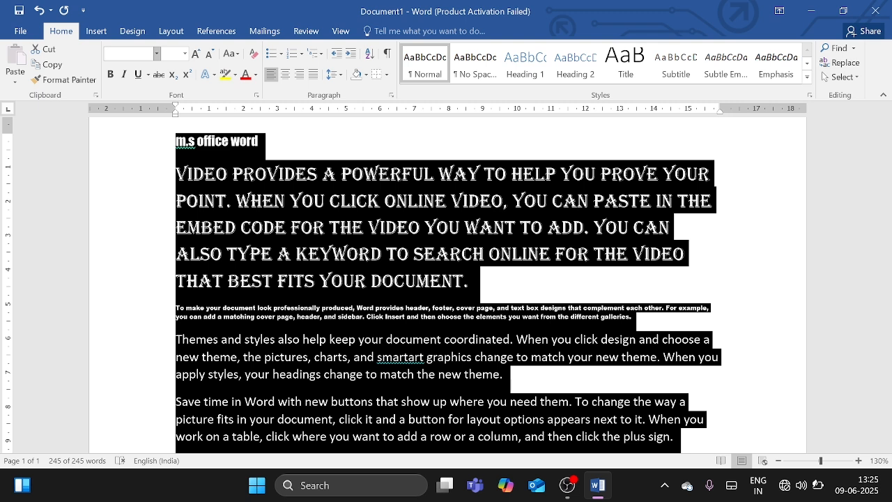
{"action": "type", "text": "Times New R"}
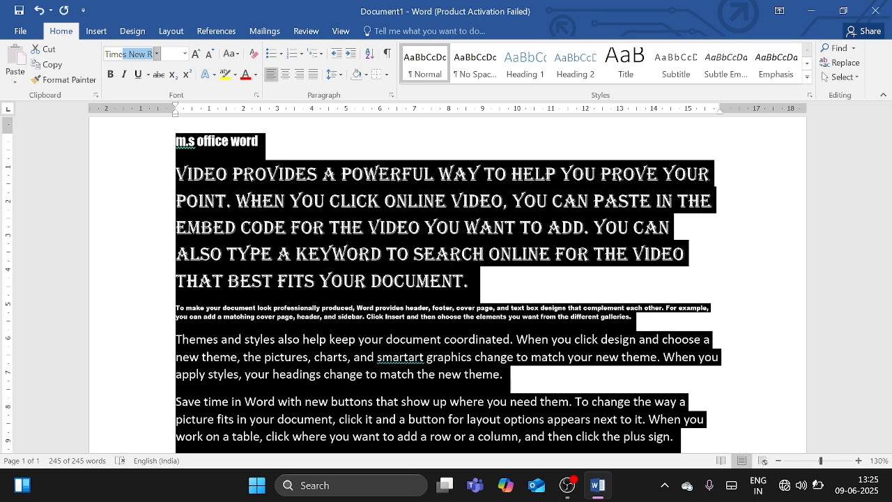
{"action": "key", "text": "Return"}
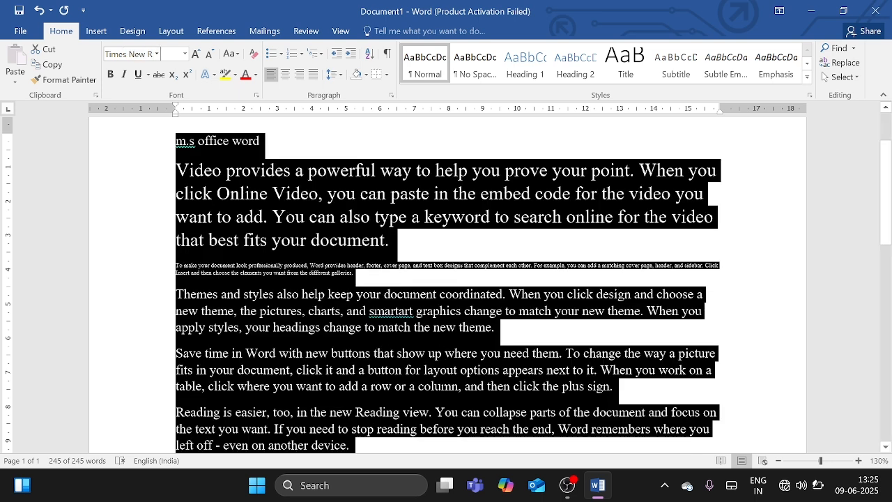
{"action": "left_click", "coordinate": [171, 55]}
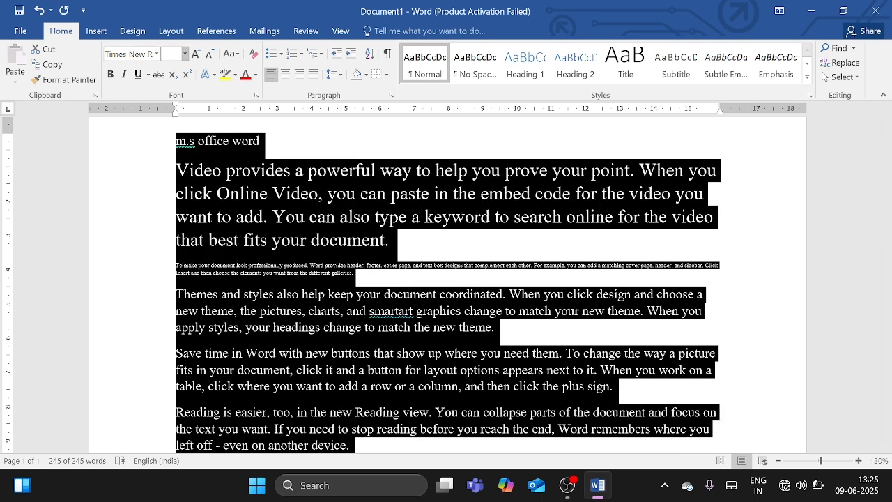
{"action": "type", "text": "12"}
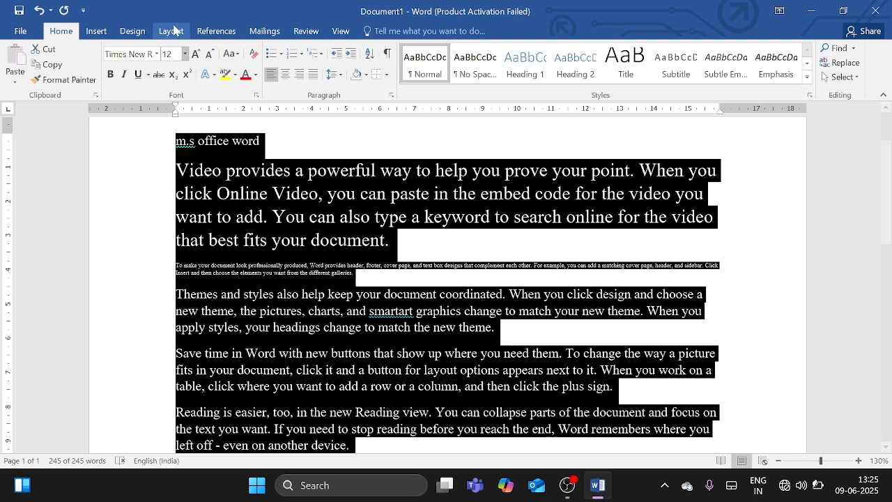
{"action": "key", "text": "Return"}
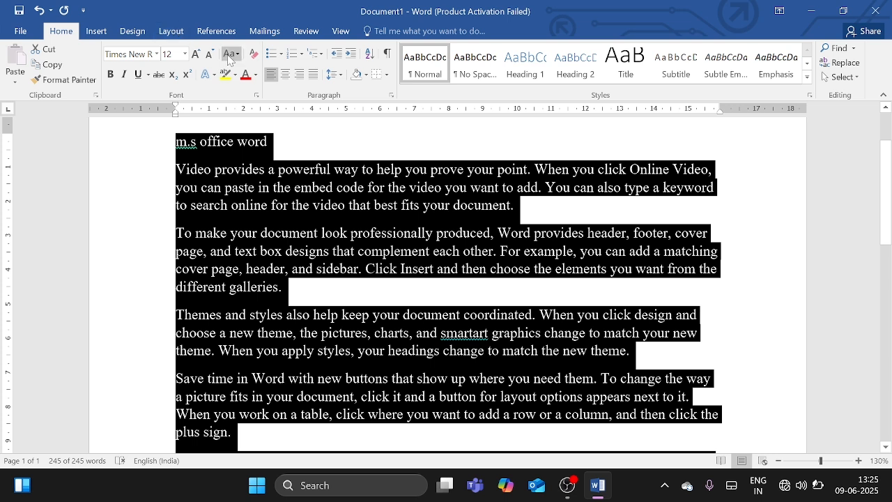
- Apply Sentence case to all of the document's text and clear the selection
{"action": "left_click", "coordinate": [228, 60]}
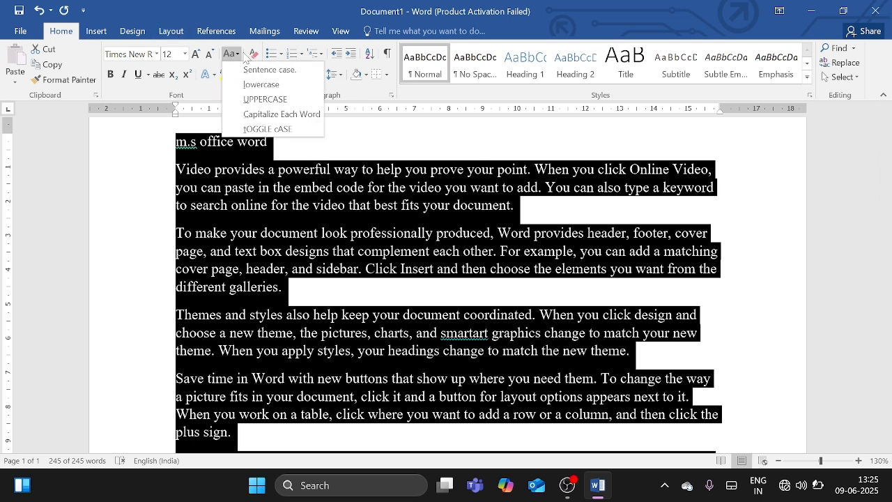
{"action": "left_click", "coordinate": [279, 72]}
{"action": "scroll", "coordinate": [309, 260], "scroll_direction": "up", "scroll_amount": 2}
{"action": "scroll", "coordinate": [311, 251], "scroll_direction": "up", "scroll_amount": 1}
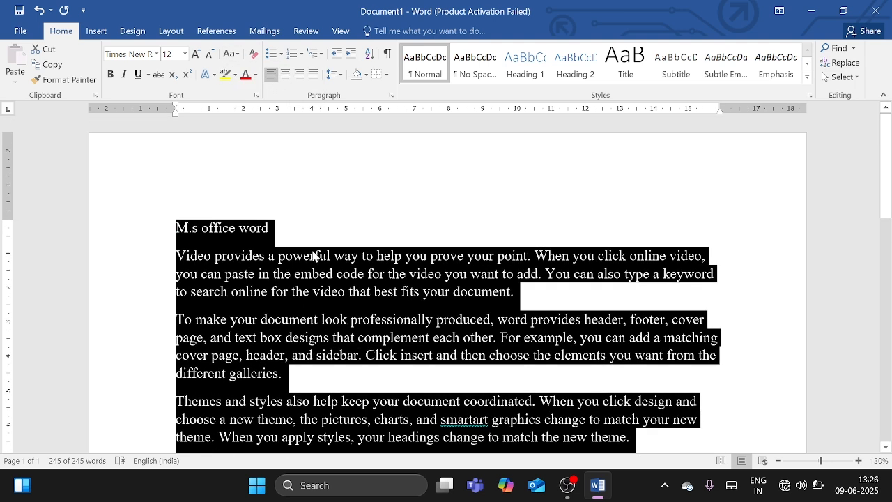
{"action": "scroll", "coordinate": [313, 223], "scroll_direction": "down", "scroll_amount": 2}
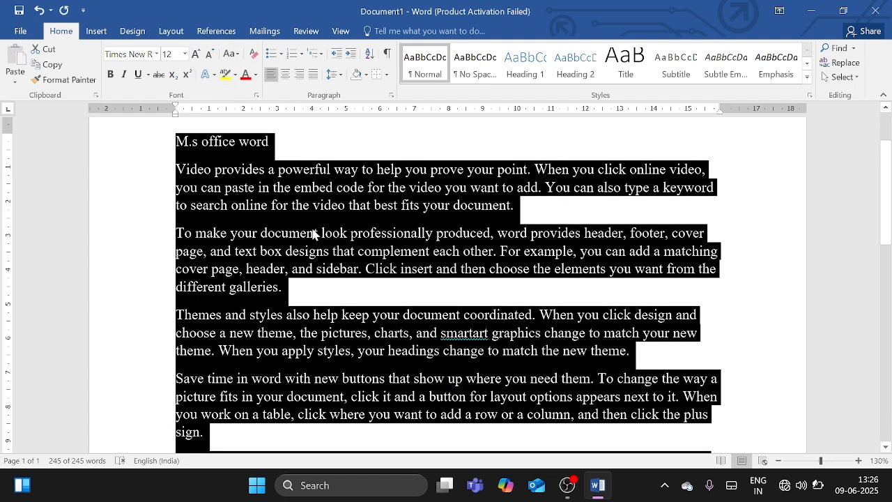
{"action": "left_click", "coordinate": [333, 188]}
{"action": "scroll", "coordinate": [446, 279], "scroll_direction": "up", "scroll_amount": 2}
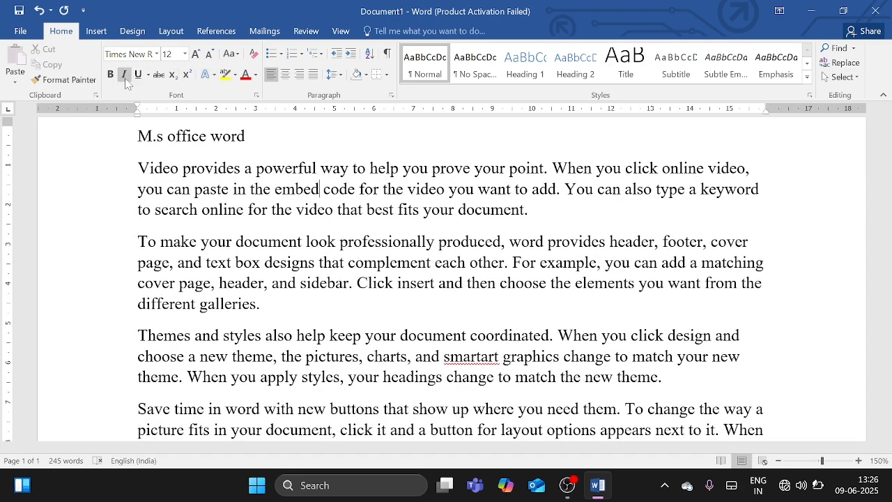
- Make the title line "M.s office word" bold
{"action": "left_click", "coordinate": [176, 136]}
{"action": "scroll", "coordinate": [445, 279], "scroll_direction": "up", "scroll_amount": 3}
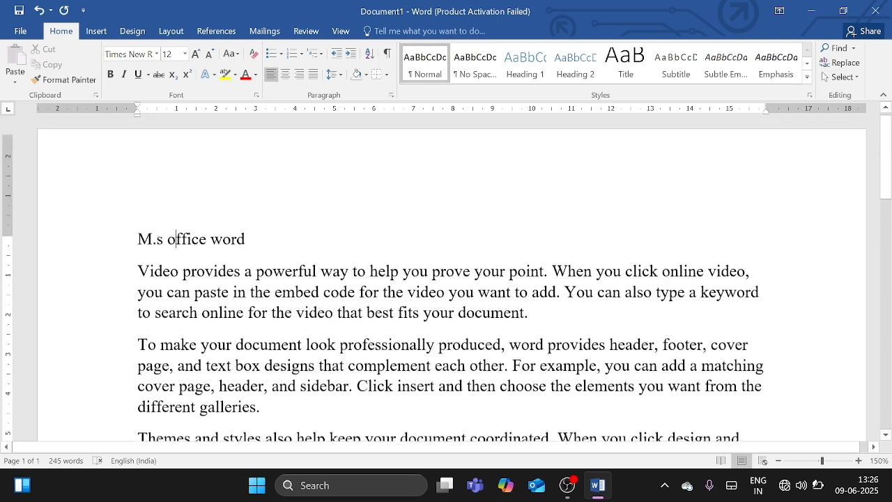
{"action": "scroll", "coordinate": [124, 249], "scroll_direction": "up", "scroll_amount": 1}
{"action": "left_click", "coordinate": [124, 249]}
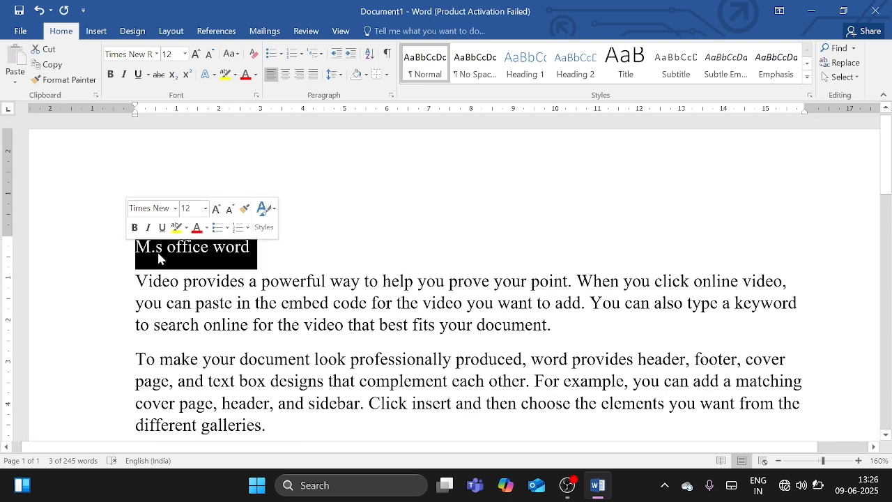
{"action": "left_click", "coordinate": [101, 258]}
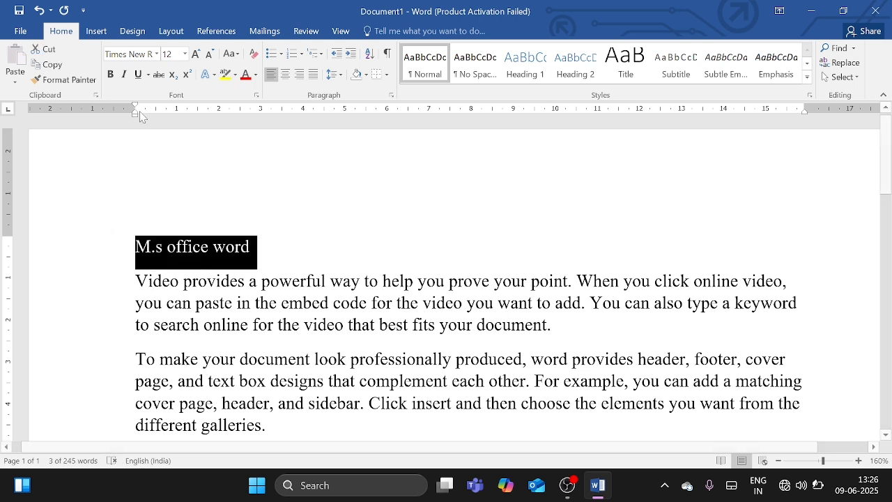
{"action": "left_click", "coordinate": [110, 74]}
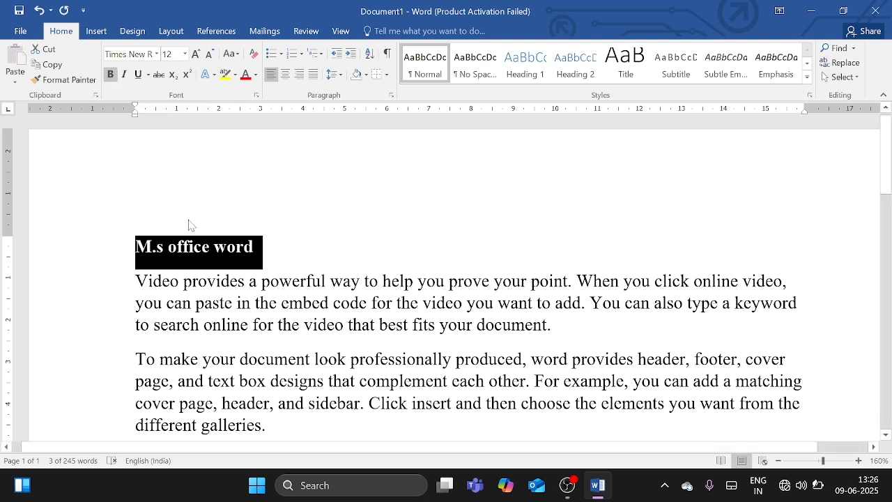
{"action": "left_click", "coordinate": [184, 251]}
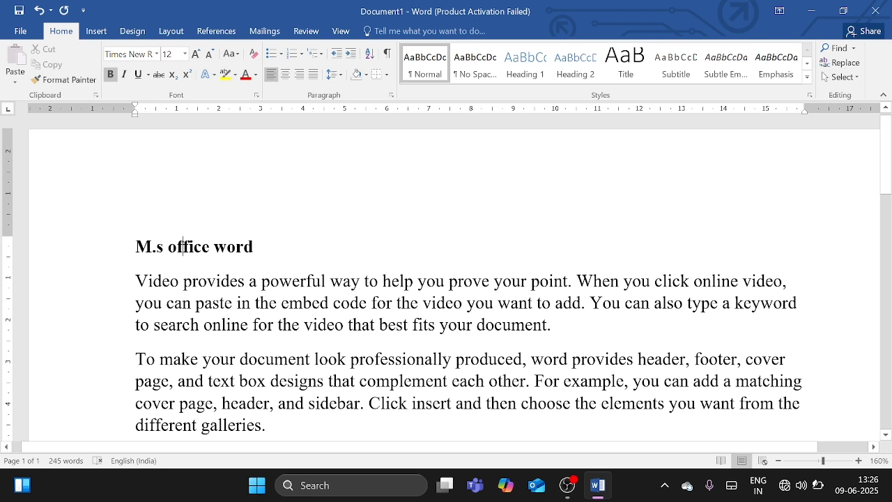
- Remove the bold formatting from the title line "M.s office word" and apply it again
{"action": "left_click", "coordinate": [77, 251]}
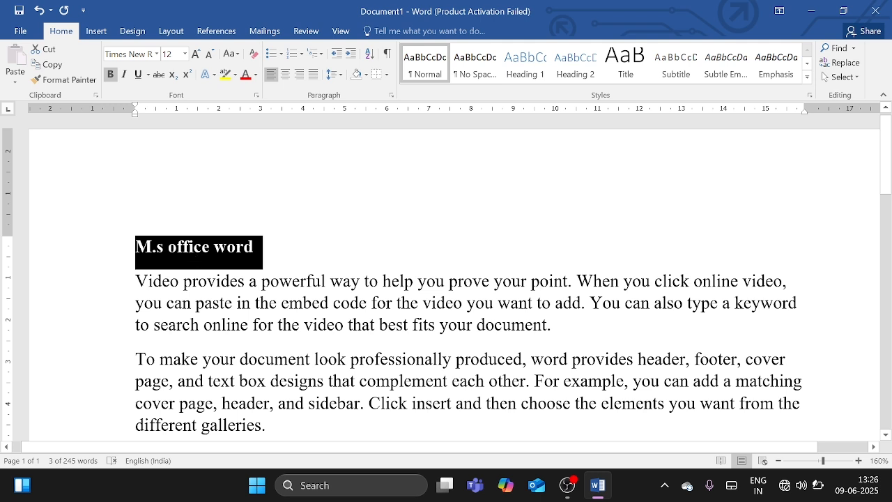
{"action": "left_click", "coordinate": [189, 255]}
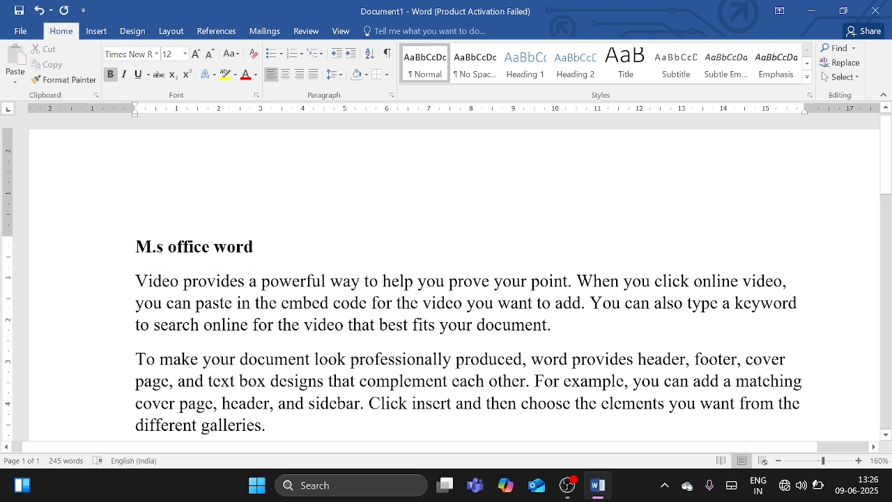
{"action": "left_click", "coordinate": [227, 248]}
{"action": "left_click_drag", "start_coordinate": [255, 248], "coordinate": [104, 246]}
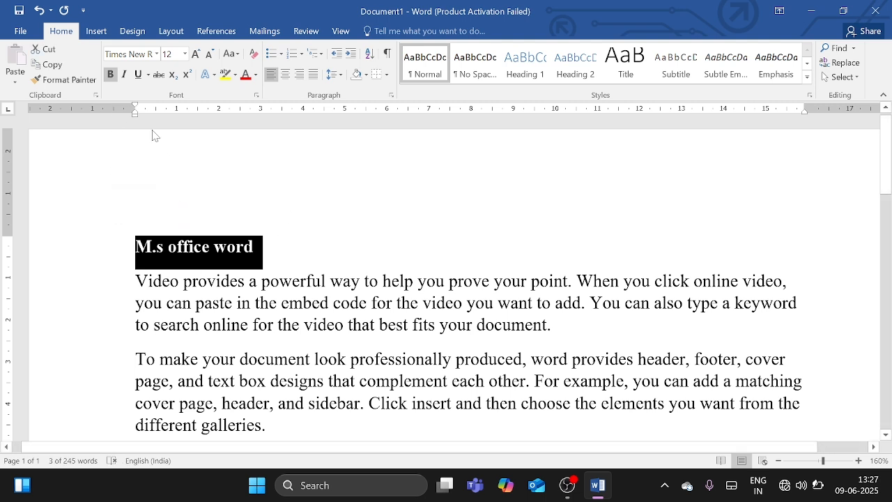
{"action": "left_click", "coordinate": [110, 74]}
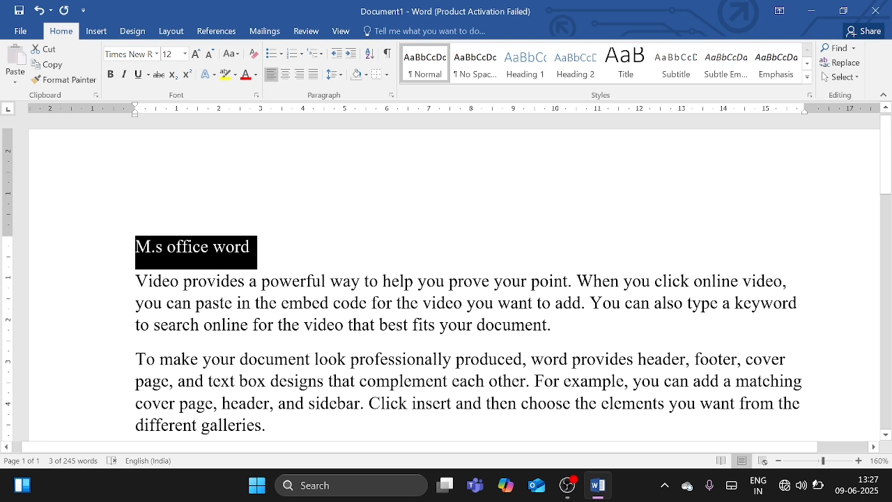
{"action": "key", "text": "ctrl+b"}
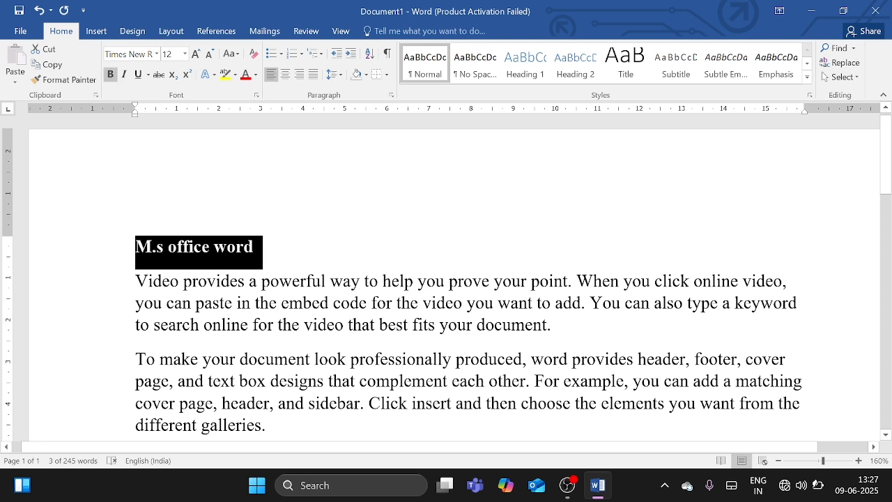
- Toggle the title line's bold formatting off and back on
{"action": "key", "text": "ctrl+b"}
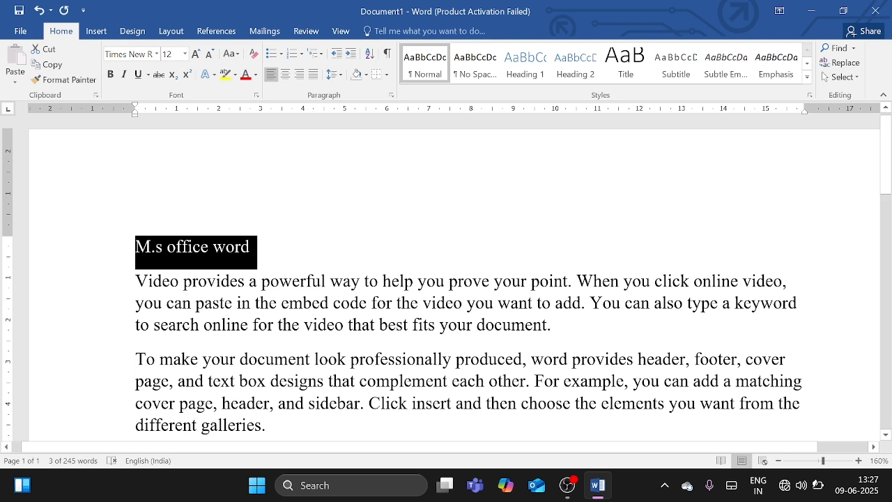
{"action": "left_click", "coordinate": [199, 251]}
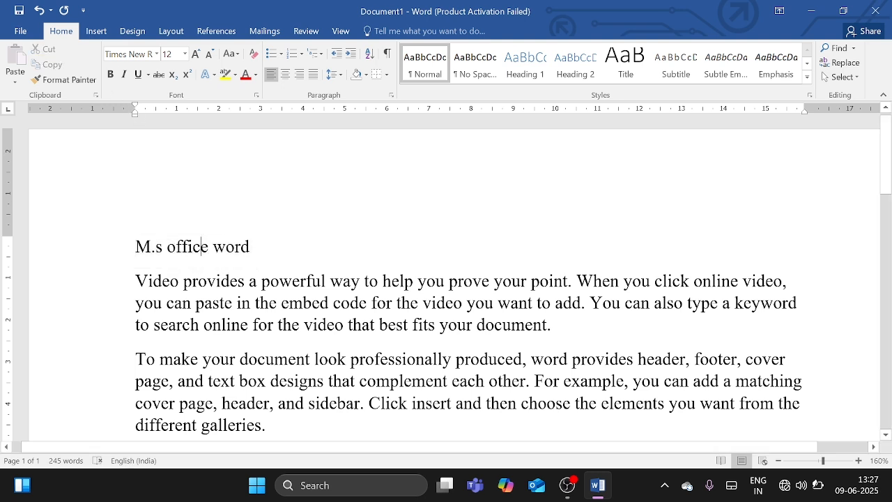
{"action": "left_click", "coordinate": [97, 244]}
{"action": "key", "text": "ctrl+b"}
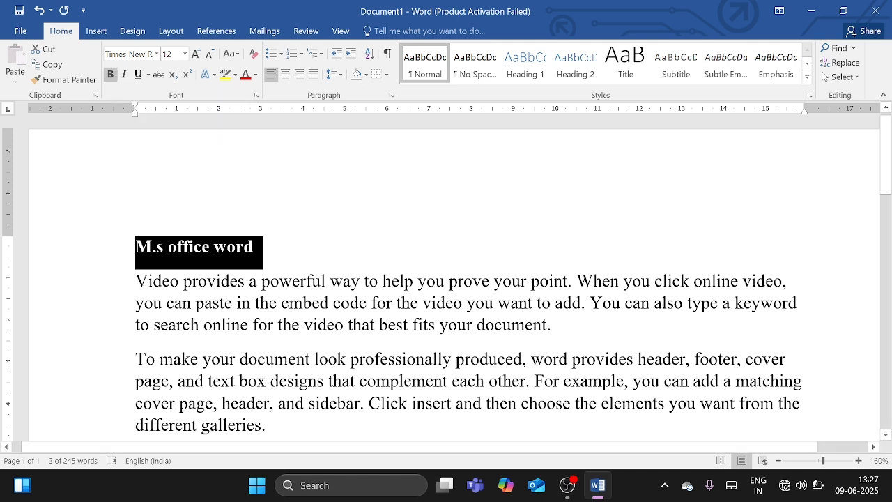
- Italicize the first body paragraph, beginning "Video provides", and remove the italics again
{"action": "triple_click", "coordinate": [281, 317]}
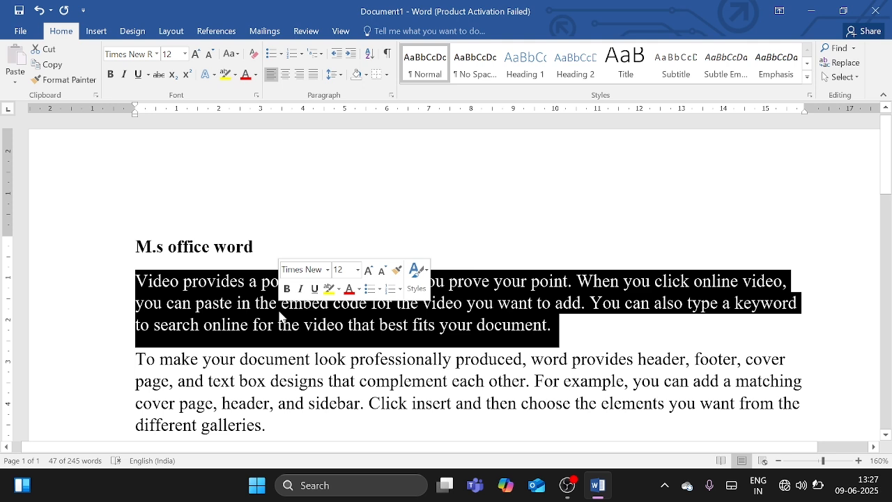
{"action": "left_click", "coordinate": [126, 80]}
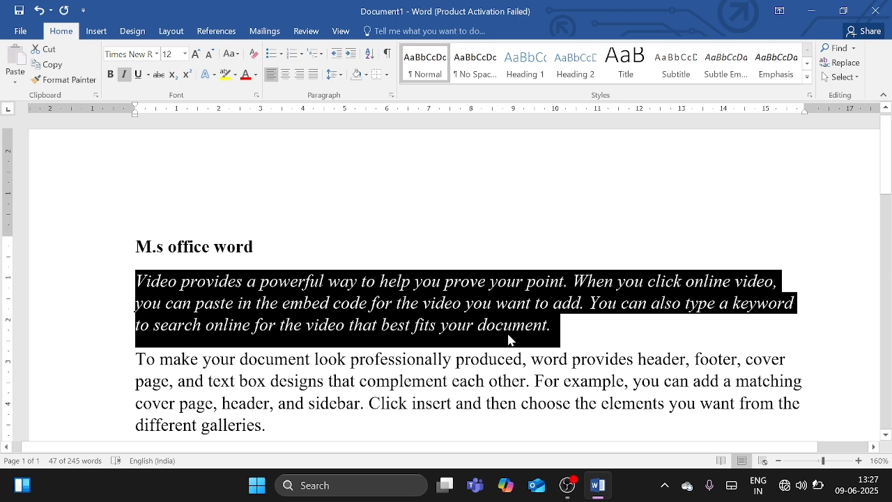
{"action": "scroll", "coordinate": [508, 339], "scroll_direction": "up", "scroll_amount": 3}
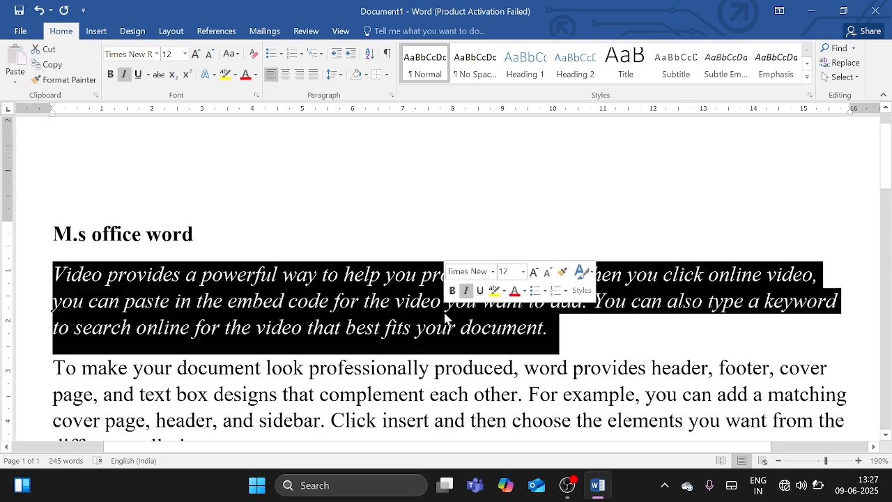
{"action": "left_click", "coordinate": [126, 76]}
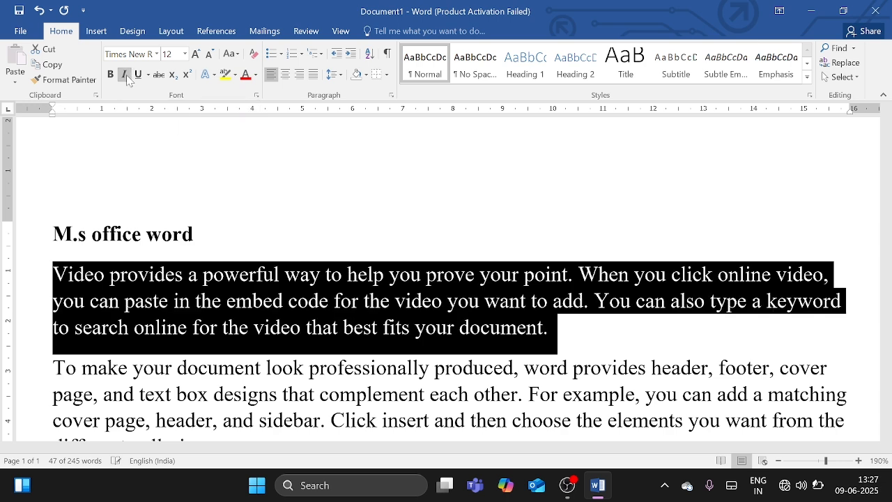
{"action": "left_click", "coordinate": [236, 281]}
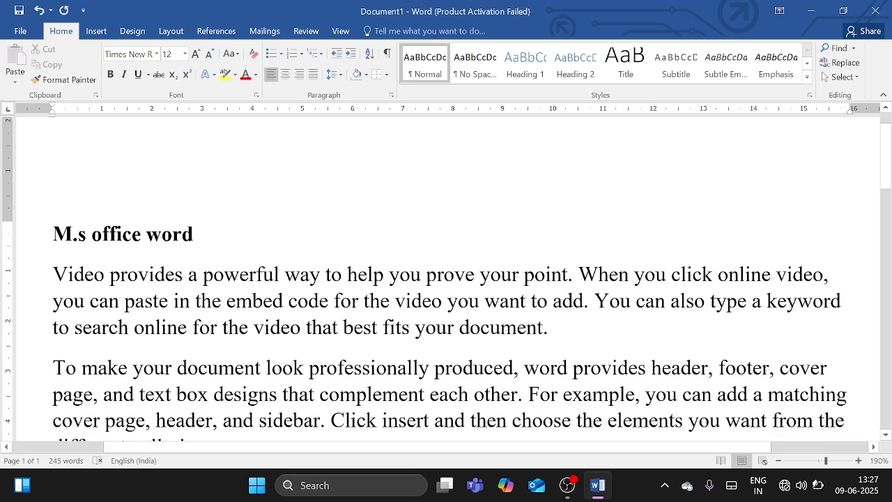
- Make the paragraph beginning "Video provides" italic and clear the selection
{"action": "triple_click", "coordinate": [218, 315]}
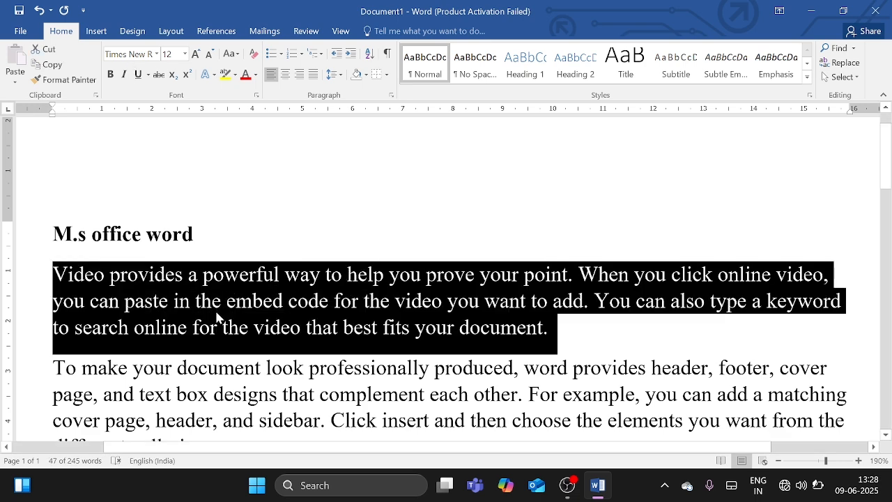
{"action": "key", "text": "ctrl+i"}
{"action": "key", "text": "ctrl+i"}
{"action": "key", "text": "ctrl+i"}
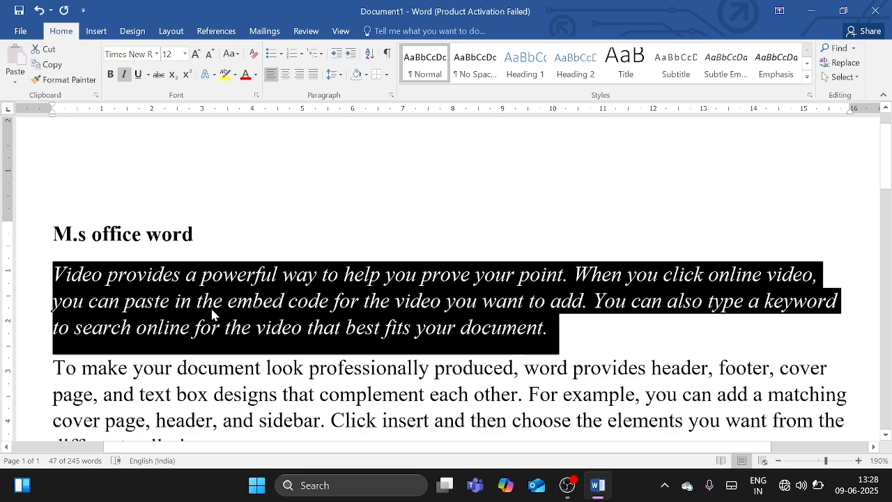
{"action": "scroll", "coordinate": [211, 311], "scroll_direction": "down", "scroll_amount": 4}
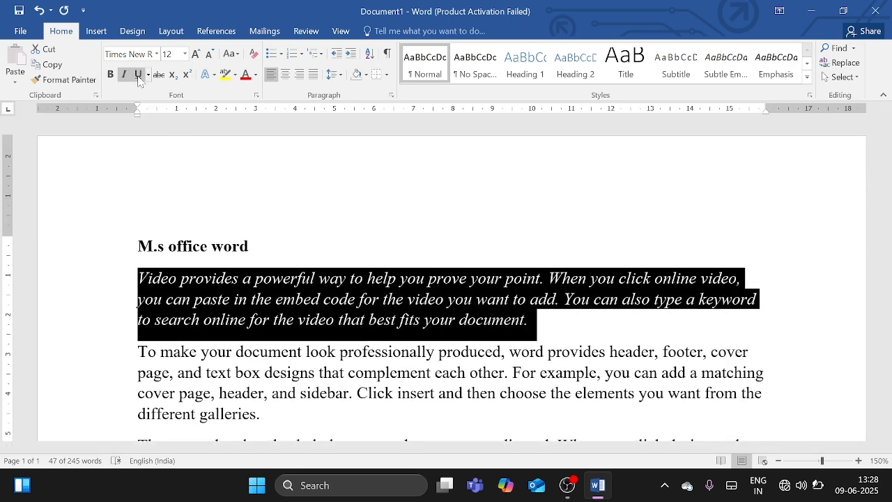
{"action": "left_click", "coordinate": [178, 245]}
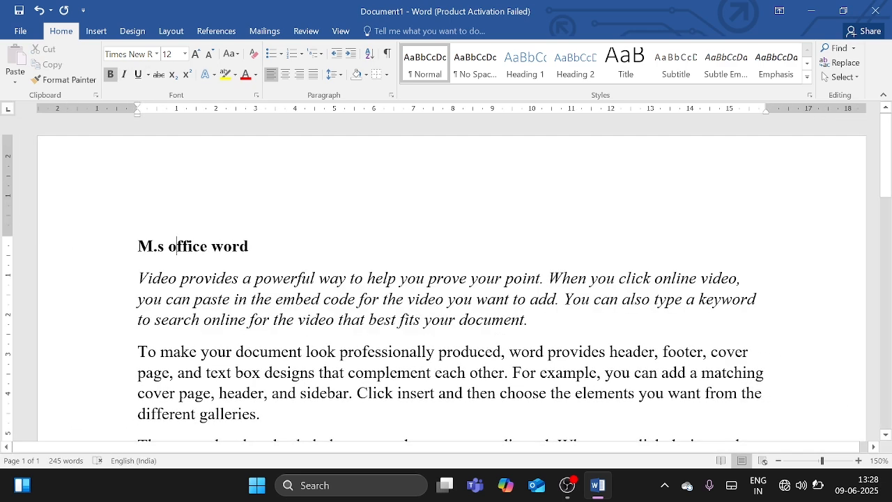
- Underline the title line "M.s office word" and clear the selection
{"action": "scroll", "coordinate": [179, 245], "scroll_direction": "down", "scroll_amount": 2}
{"action": "left_click", "coordinate": [69, 151]}
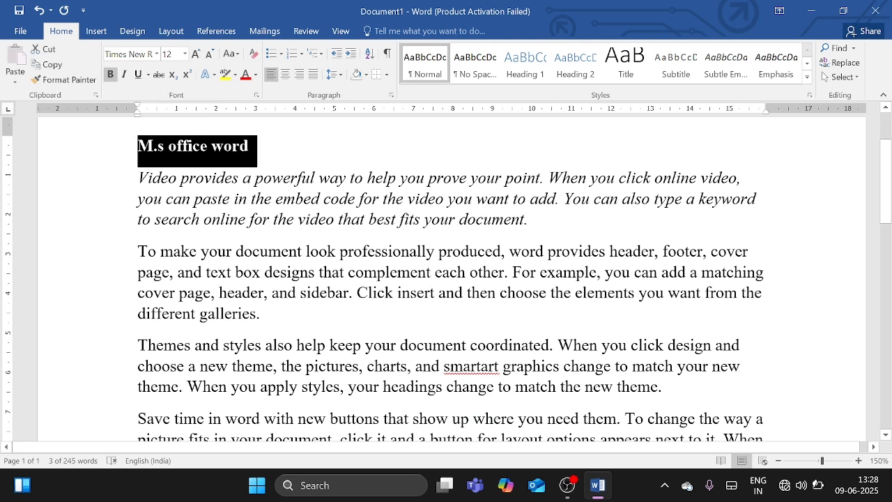
{"action": "left_click_drag", "start_coordinate": [138, 251], "coordinate": [496, 259]}
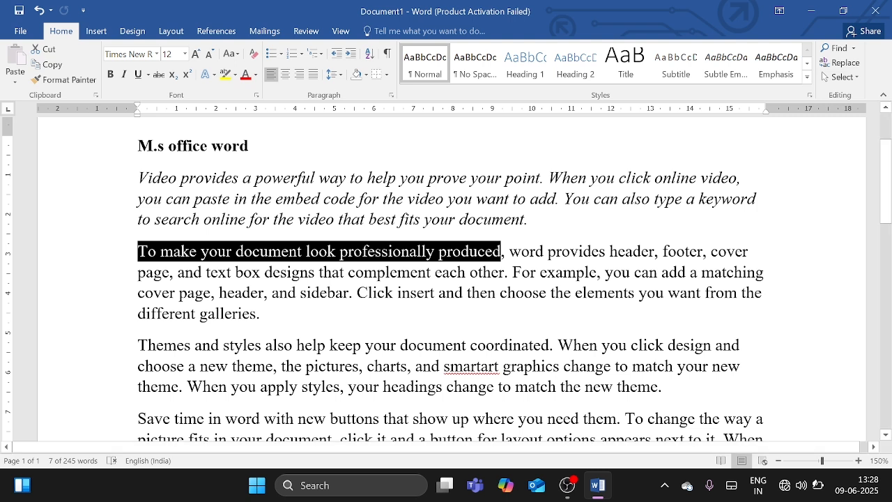
{"action": "left_click", "coordinate": [94, 150]}
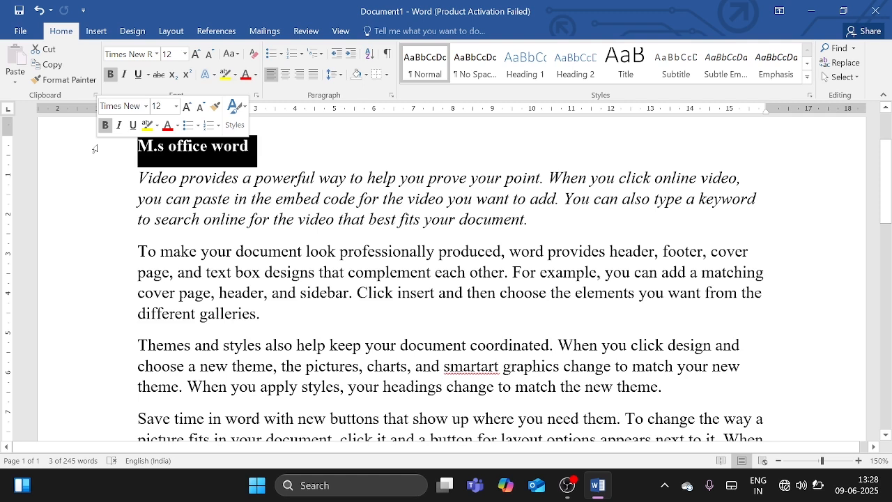
{"action": "left_click", "coordinate": [140, 77]}
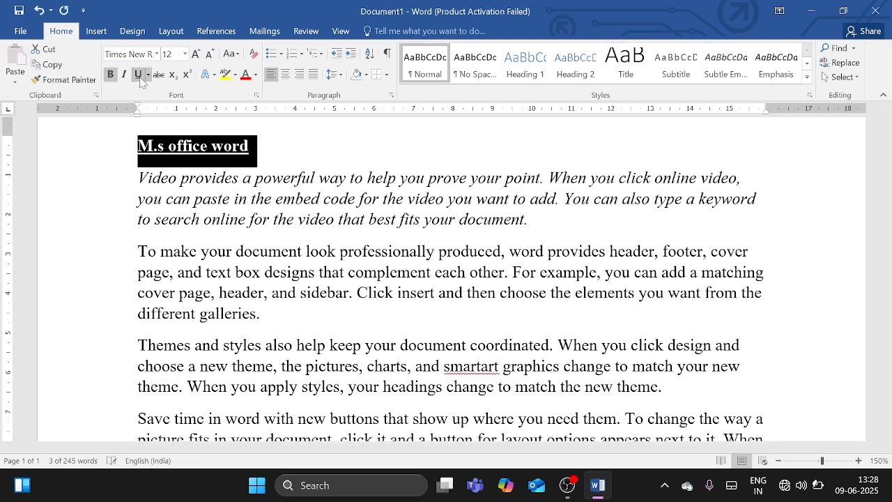
{"action": "left_click", "coordinate": [193, 155]}
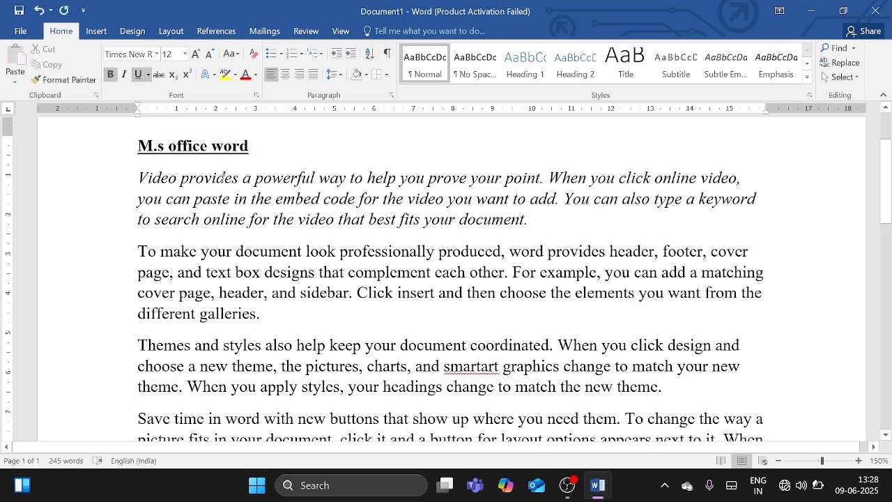
- Remove the underline from the title line "M.s office word", then apply it once more and remove it again
{"action": "left_click", "coordinate": [85, 146]}
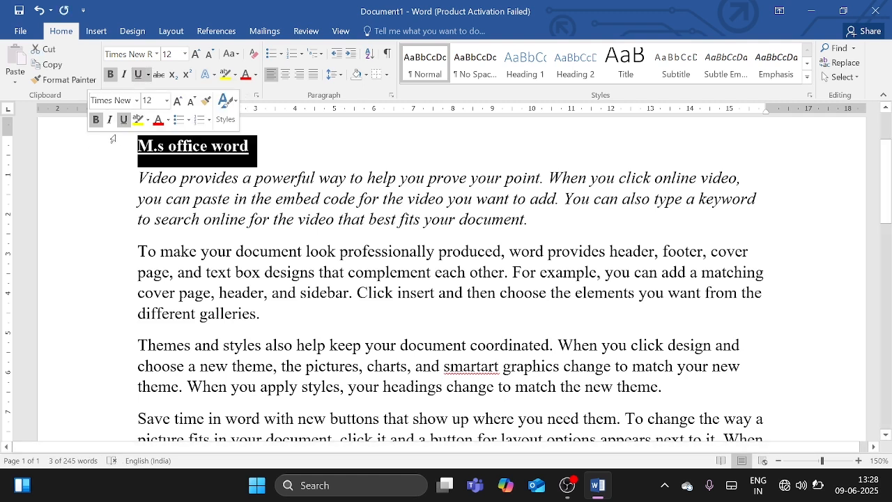
{"action": "left_click", "coordinate": [140, 76]}
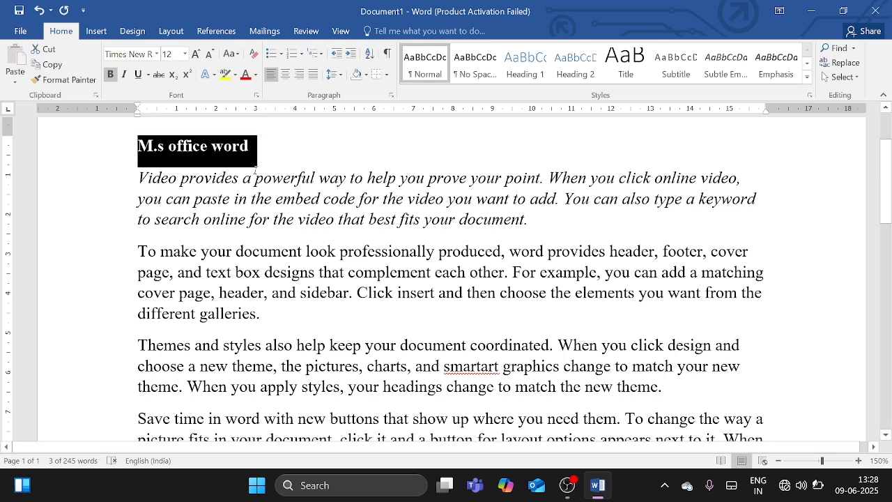
{"action": "key", "text": "ctrl+u"}
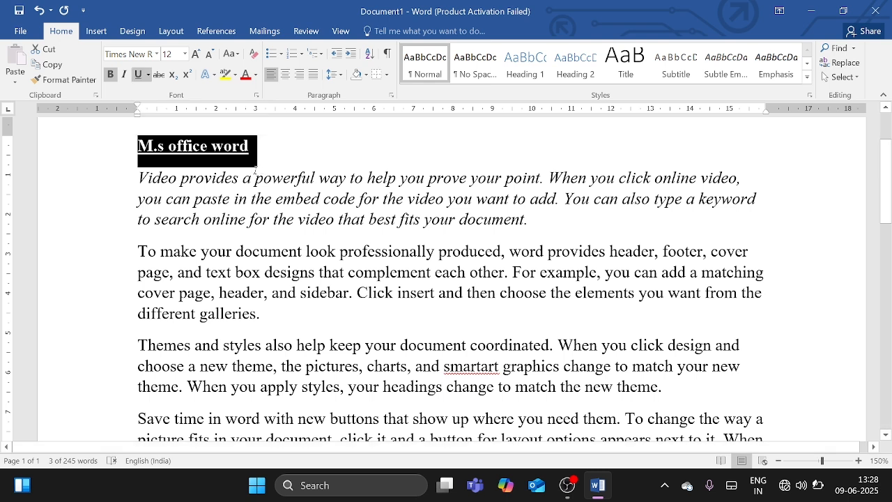
{"action": "key", "text": "ctrl+u"}
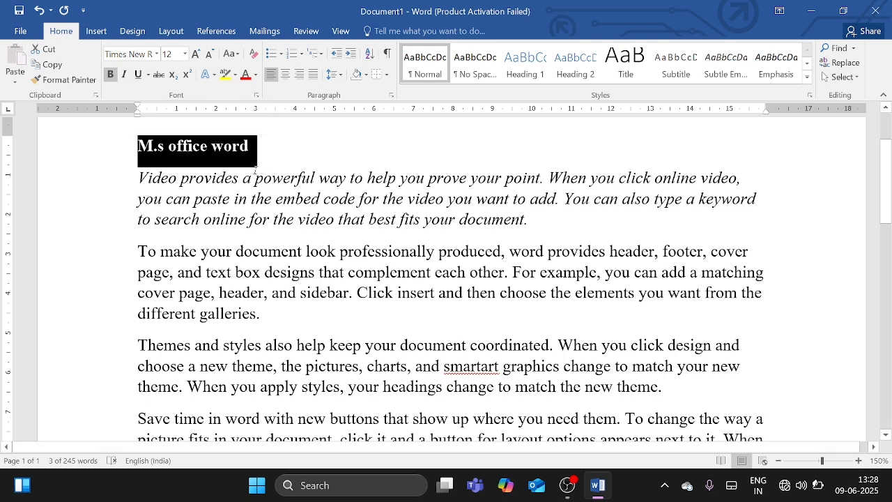
- Apply a thick underline to the second line of the italic paragraph, beginning "you can paste", and clear the selection
{"action": "left_click", "coordinate": [149, 74]}
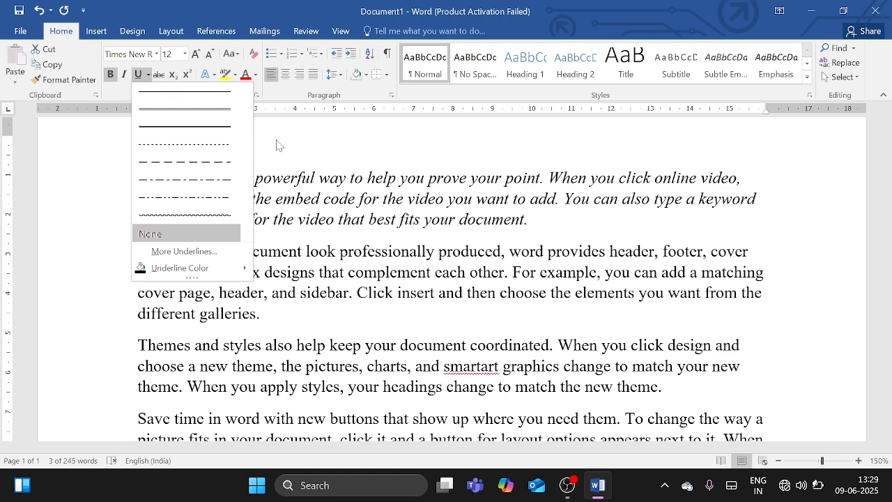
{"action": "left_click", "coordinate": [278, 162]}
{"action": "left_click", "coordinate": [96, 202]}
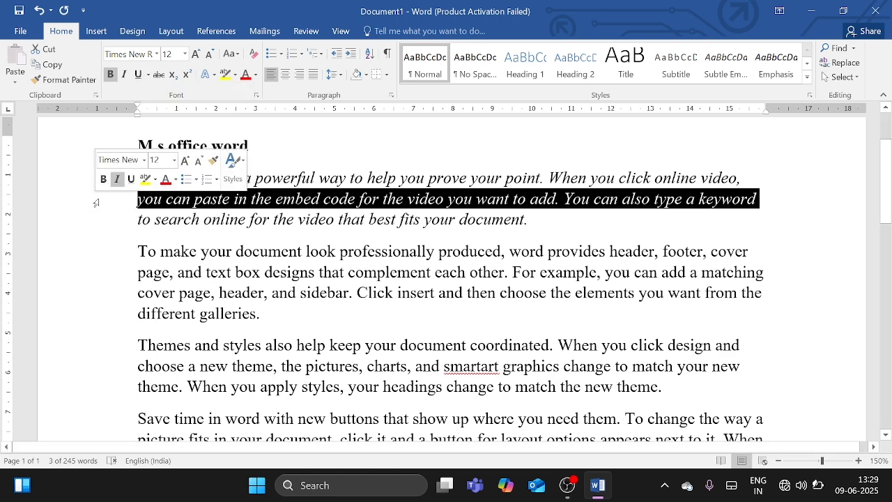
{"action": "left_click", "coordinate": [149, 75]}
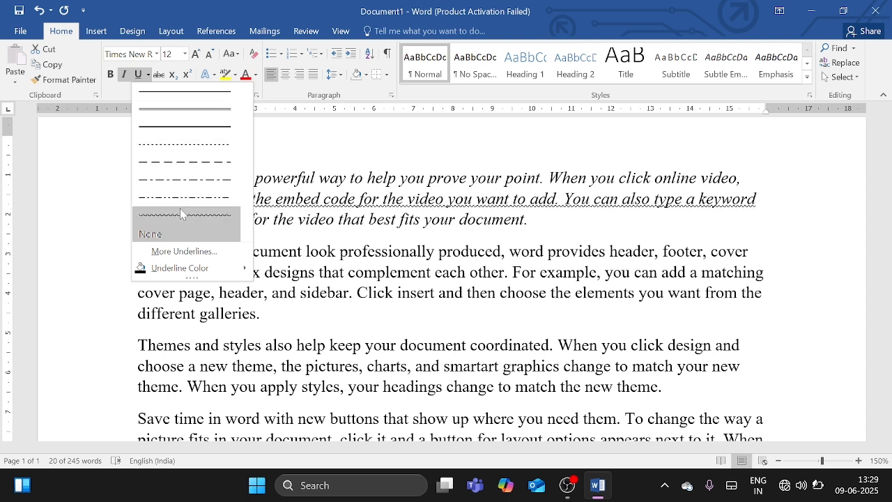
{"action": "left_click", "coordinate": [176, 126]}
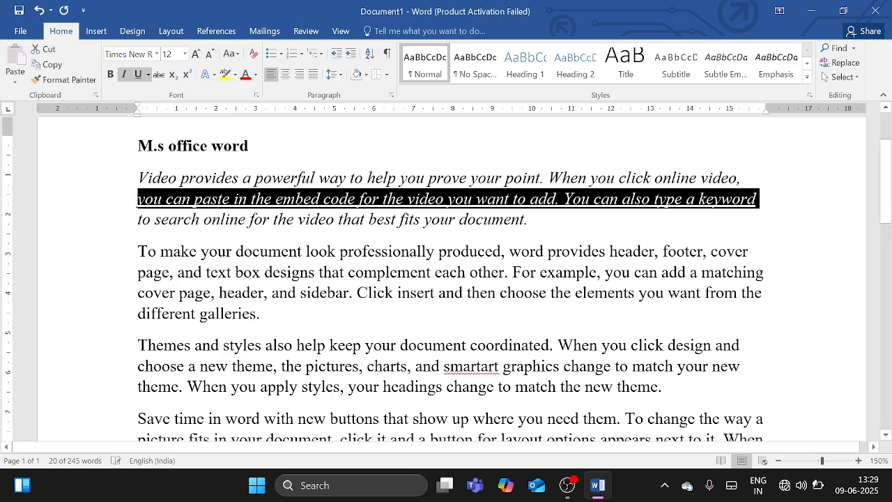
{"action": "left_click", "coordinate": [147, 197]}
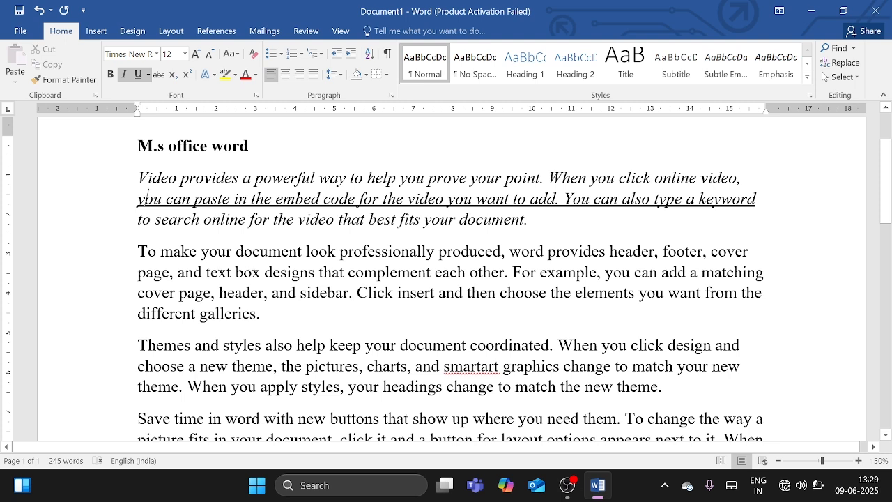
- Apply a dotted underline to the line beginning "To make your document look professionally produced"
{"action": "left_click", "coordinate": [108, 252]}
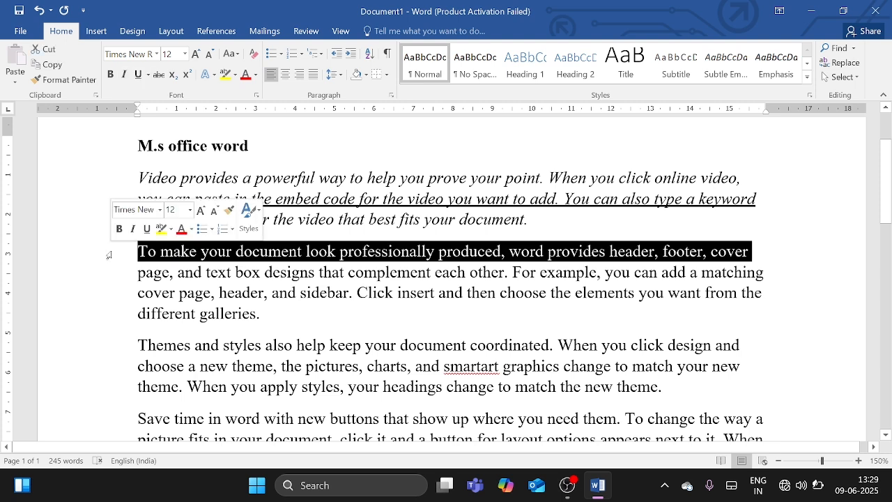
{"action": "left_click", "coordinate": [148, 75]}
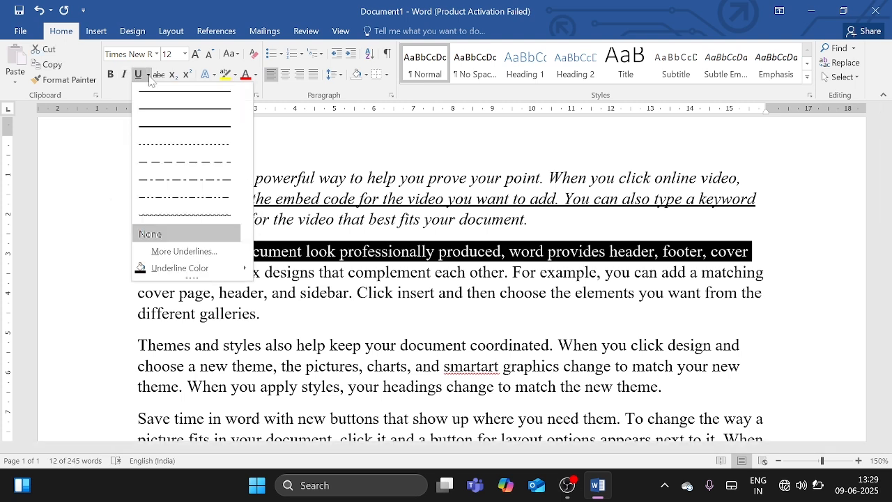
{"action": "left_click", "coordinate": [160, 146]}
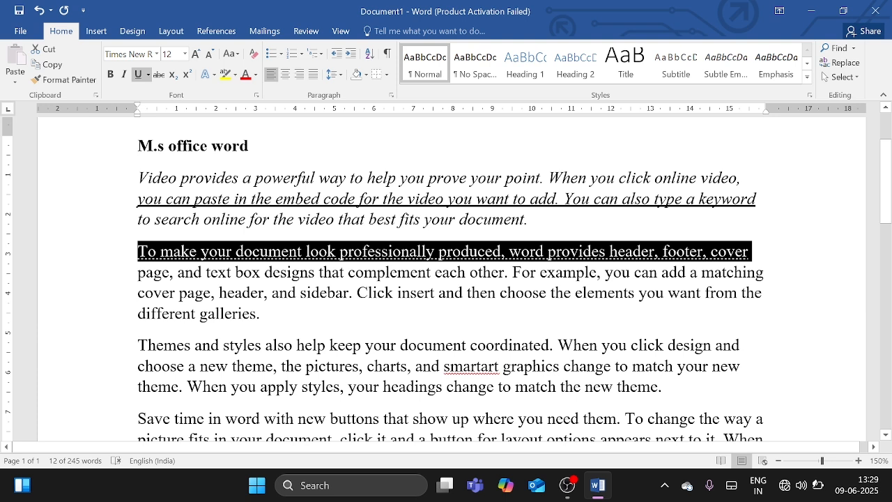
- Set the underline color of the line beginning "To make your document" to the standard dark red and clear the selection
{"action": "left_click", "coordinate": [148, 74]}
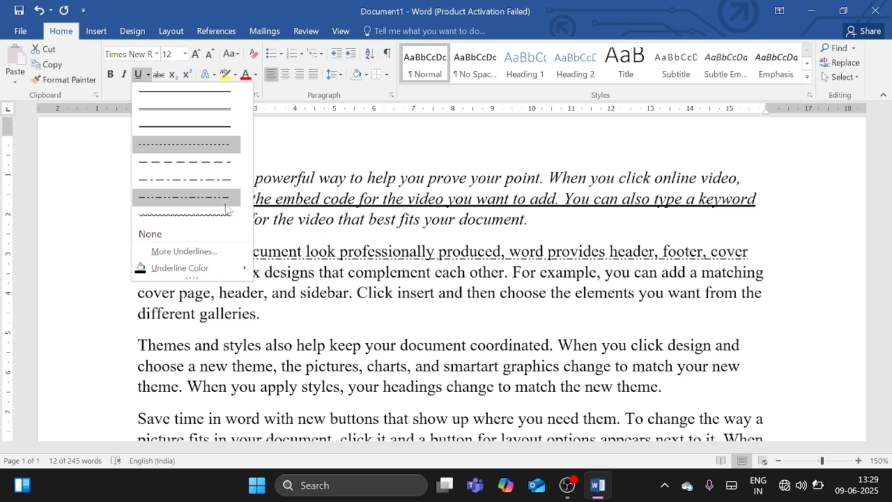
{"action": "mouse_move", "coordinate": [218, 271]}
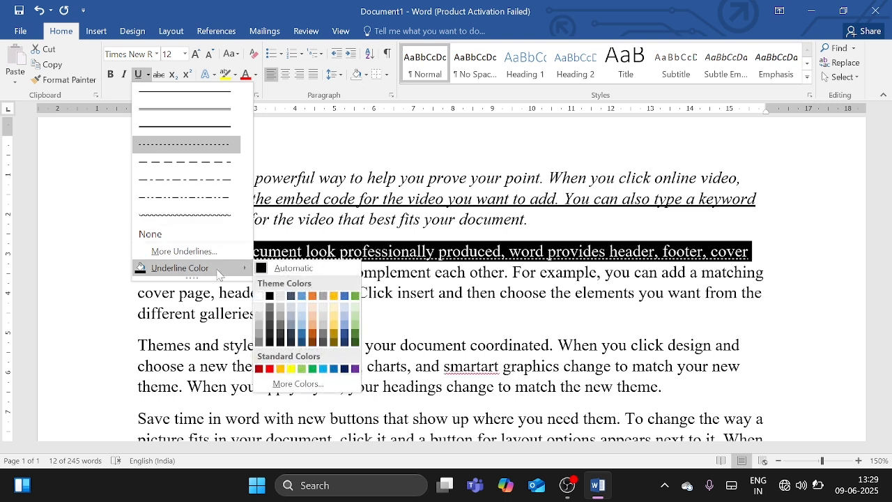
{"action": "left_click", "coordinate": [260, 370]}
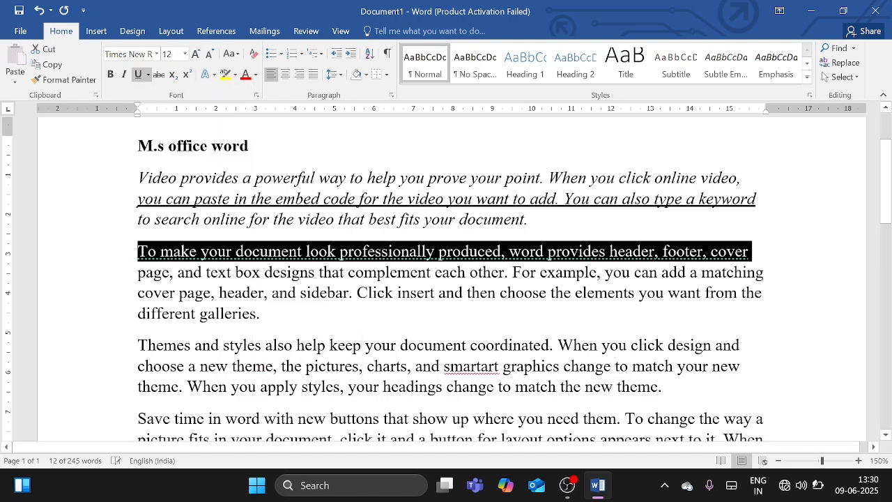
{"action": "left_click", "coordinate": [382, 251]}
- Make the dotted-underlined line beginning "To make your document" bold
{"action": "scroll", "coordinate": [382, 268], "scroll_direction": "up", "scroll_amount": 8}
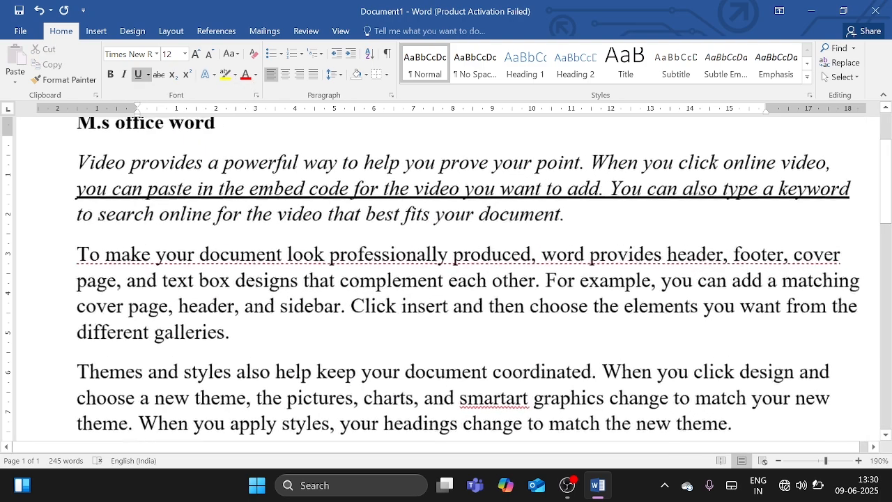
{"action": "scroll", "coordinate": [382, 268], "scroll_direction": "down", "scroll_amount": 5}
{"action": "scroll", "coordinate": [382, 269], "scroll_direction": "down", "scroll_amount": 1}
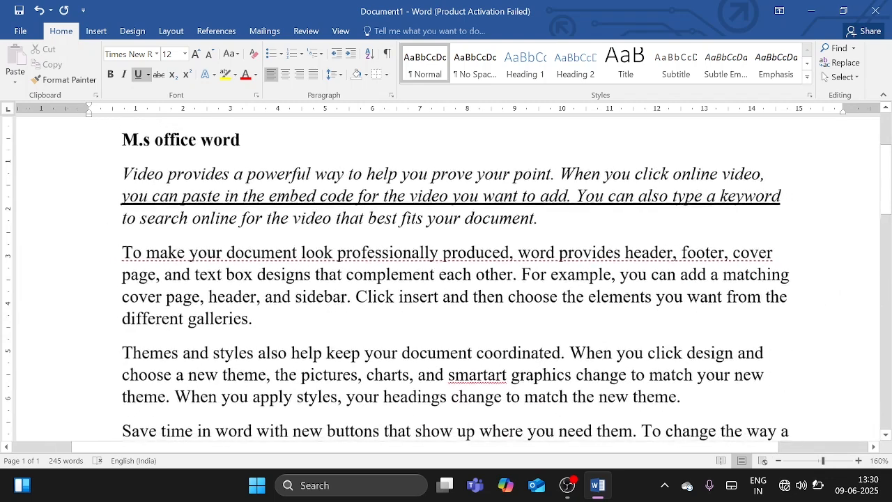
{"action": "left_click", "coordinate": [81, 251]}
{"action": "key", "text": "ctrl+b"}
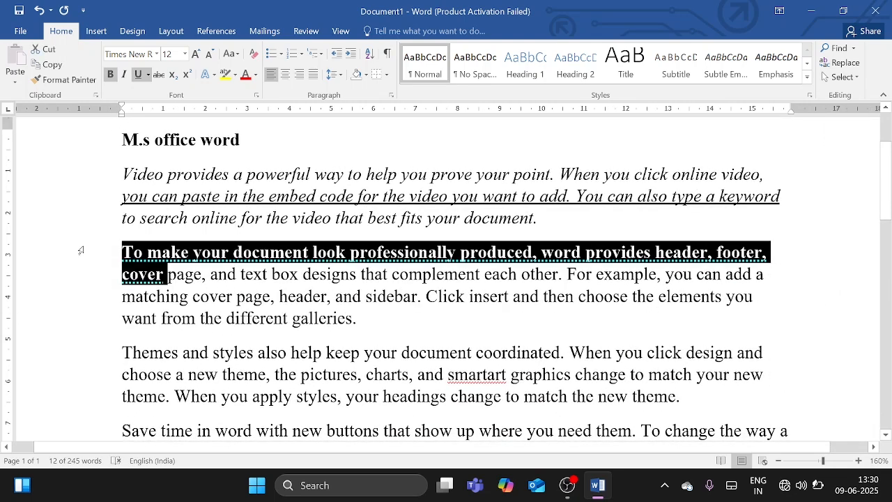
- Set the underline color of the italic line beginning "you can paste" to the standard dark blue and clear the selection
{"action": "left_click", "coordinate": [200, 297]}
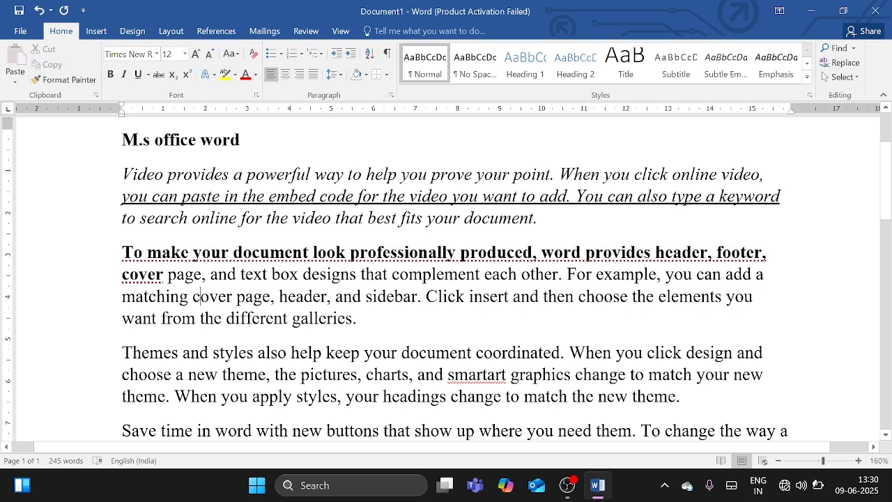
{"action": "left_click", "coordinate": [71, 195]}
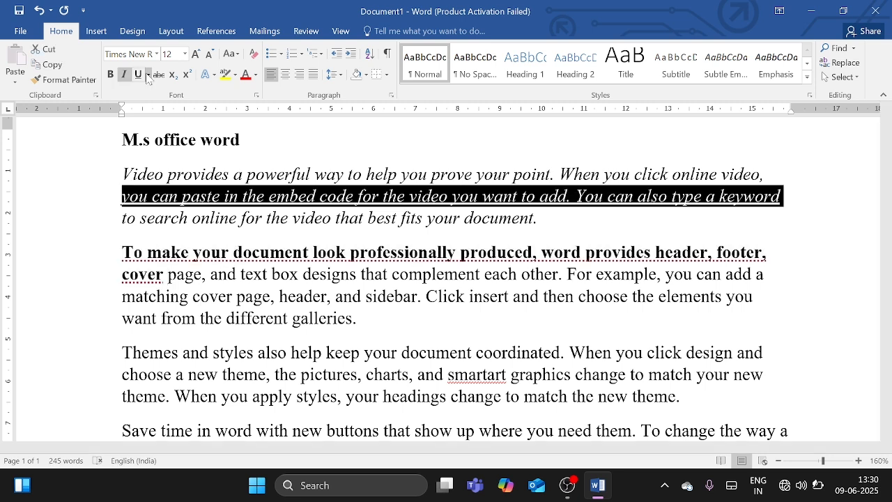
{"action": "left_click", "coordinate": [149, 75]}
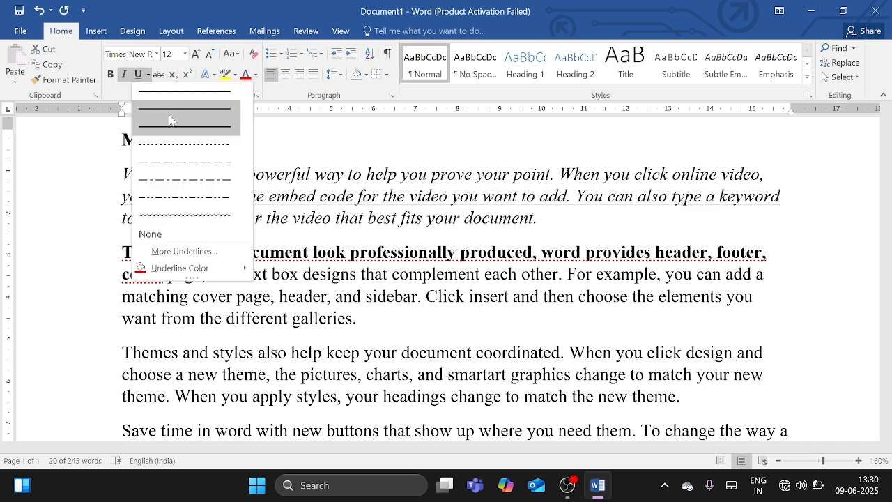
{"action": "mouse_move", "coordinate": [185, 272]}
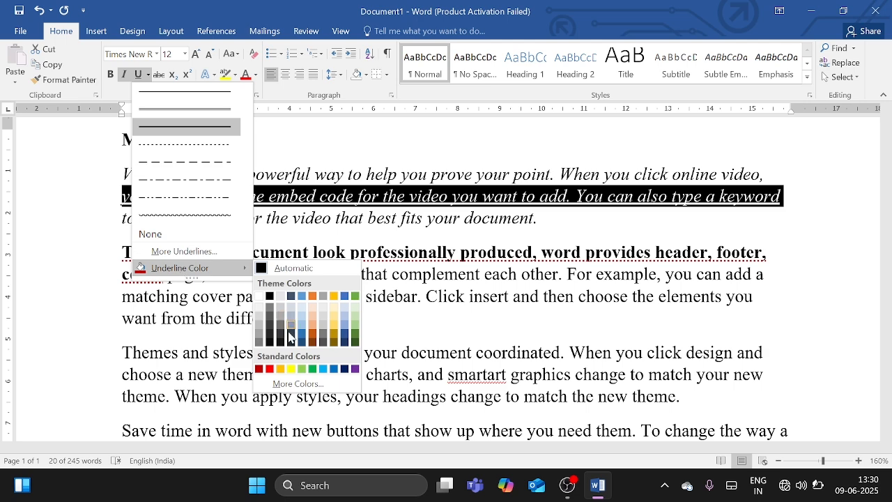
{"action": "left_click", "coordinate": [344, 371]}
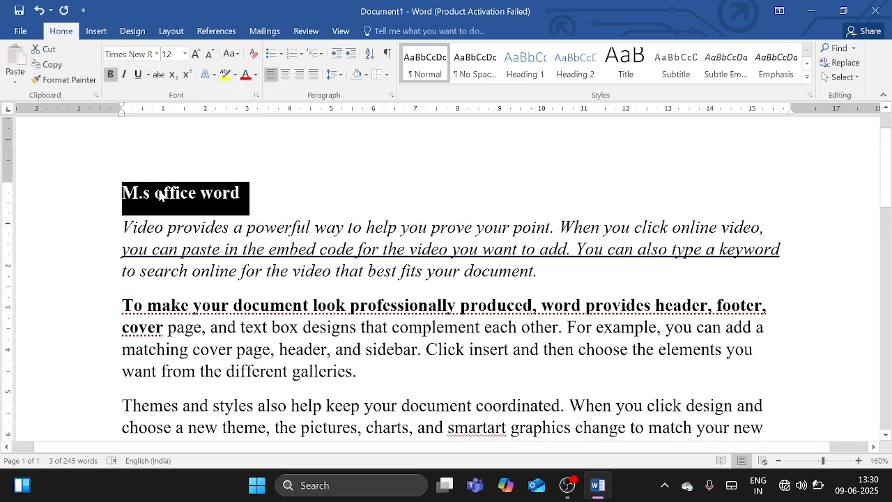
{"action": "left_click", "coordinate": [142, 230]}
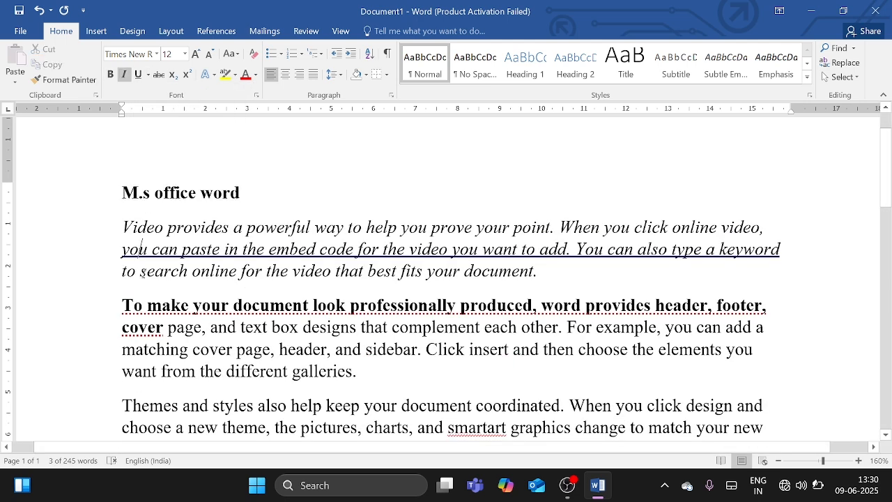
- Delete the sentence "Reading is easier, too, in the new reading view." and undo the deletion
{"action": "scroll", "coordinate": [142, 230], "scroll_direction": "down", "scroll_amount": 4}
{"action": "left_click", "coordinate": [100, 241]}
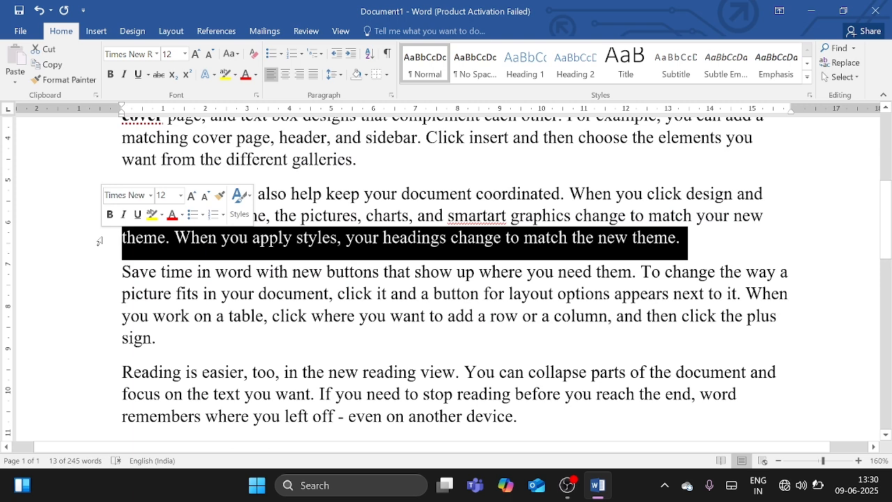
{"action": "key", "text": "ctrl+End"}
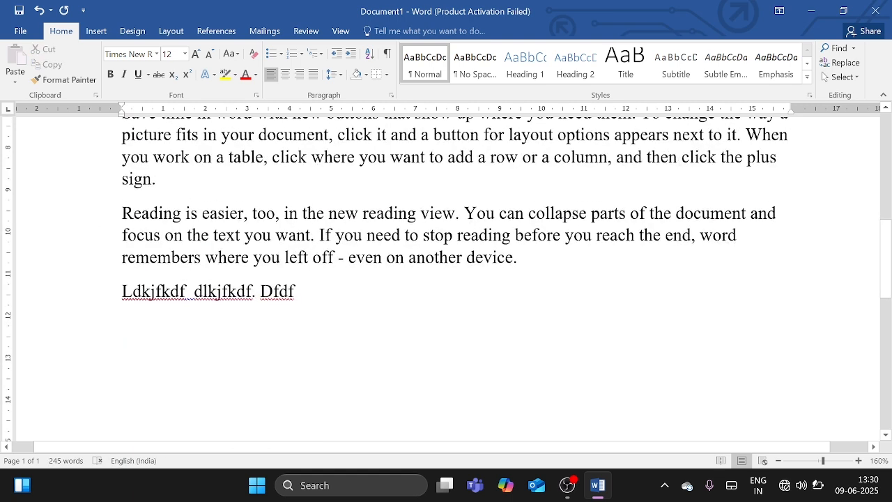
{"action": "left_click_drag", "start_coordinate": [122, 212], "coordinate": [463, 213]}
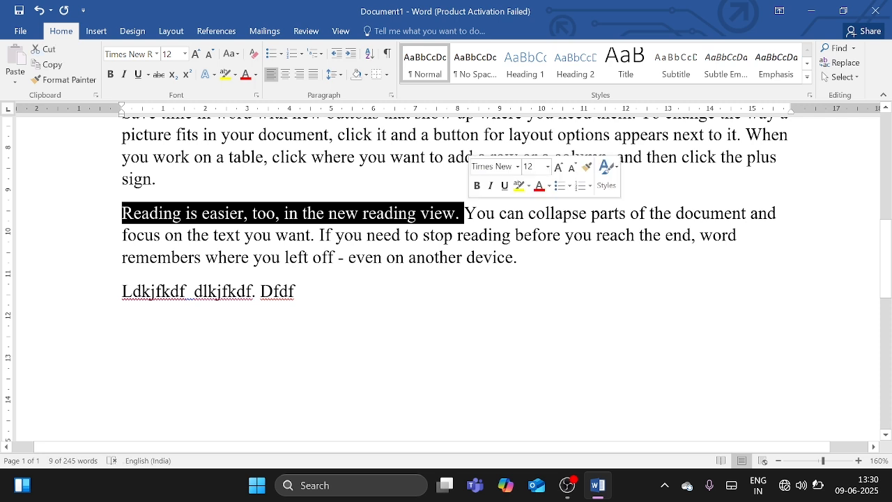
{"action": "key", "text": "Delete"}
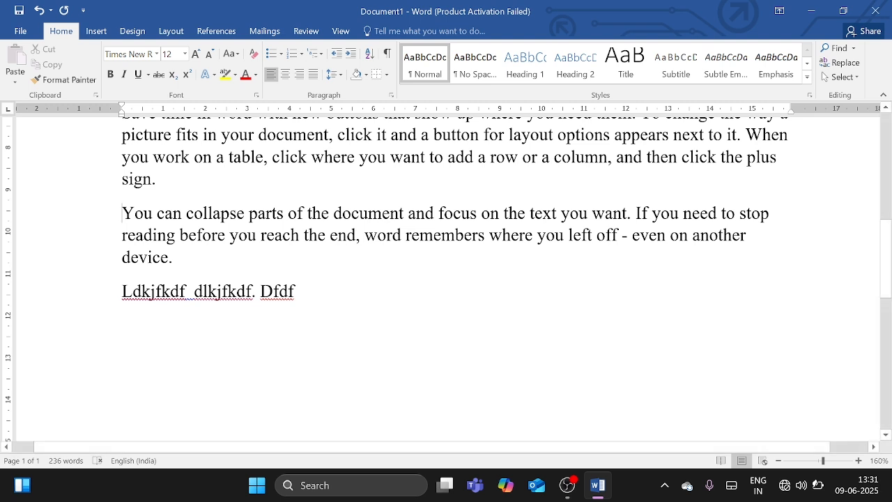
{"action": "key", "text": "ctrl+z"}
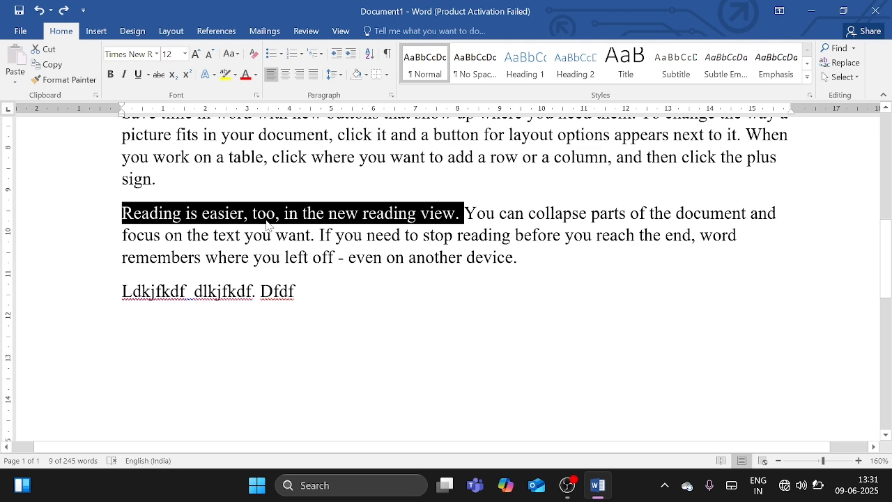
{"action": "left_click", "coordinate": [328, 214]}
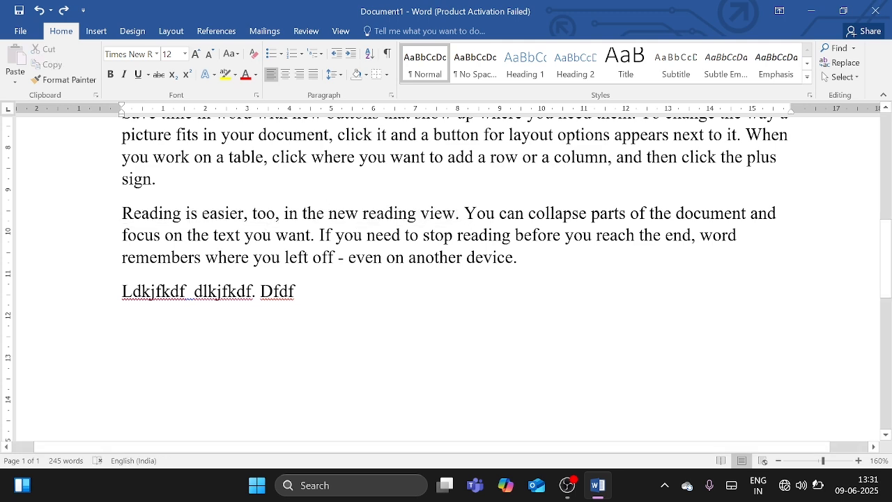
{"action": "key", "text": "ctrl+z"}
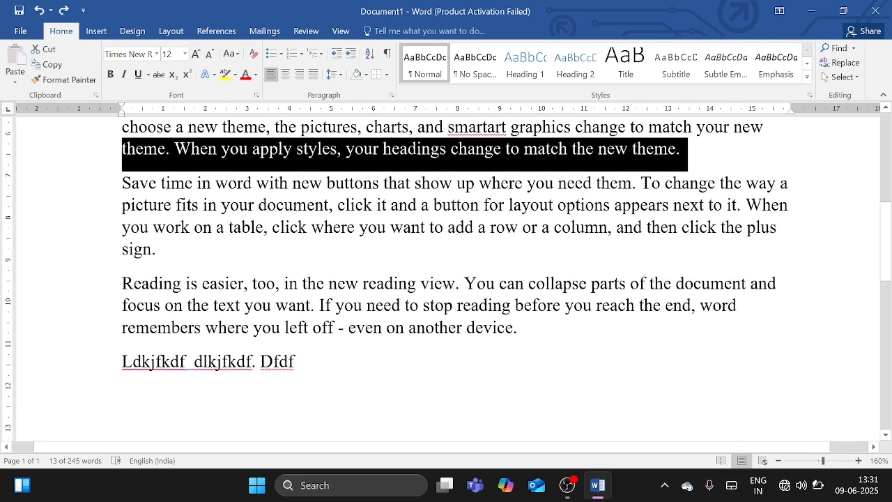
- Apply strikethrough to the sentence "Reading is easier, too, in the new reading view." and clear the selection
{"action": "left_click_drag", "start_coordinate": [122, 285], "coordinate": [463, 284]}
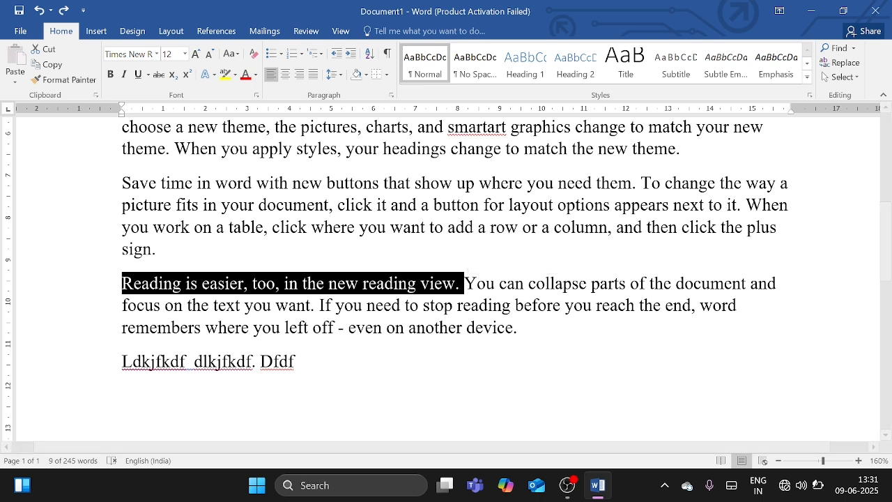
{"action": "left_click", "coordinate": [159, 75]}
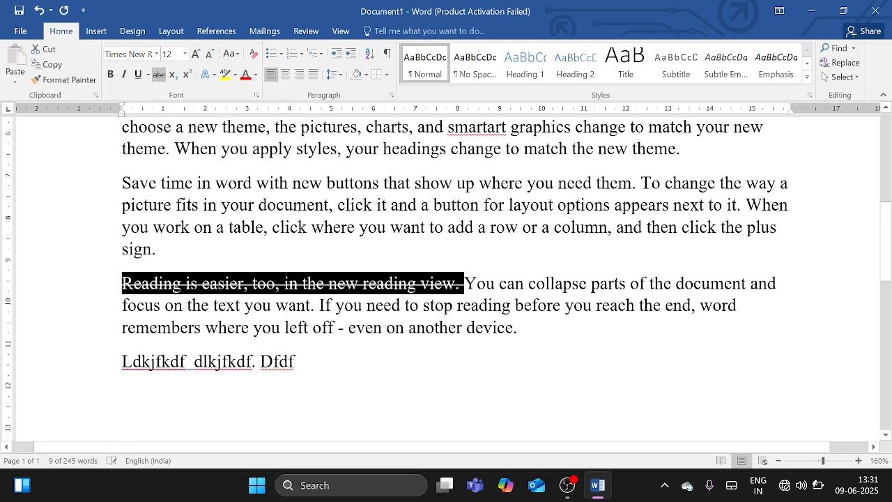
{"action": "left_click", "coordinate": [245, 304]}
{"action": "scroll", "coordinate": [446, 278], "scroll_direction": "up", "scroll_amount": 4, "text": "ctrl"}
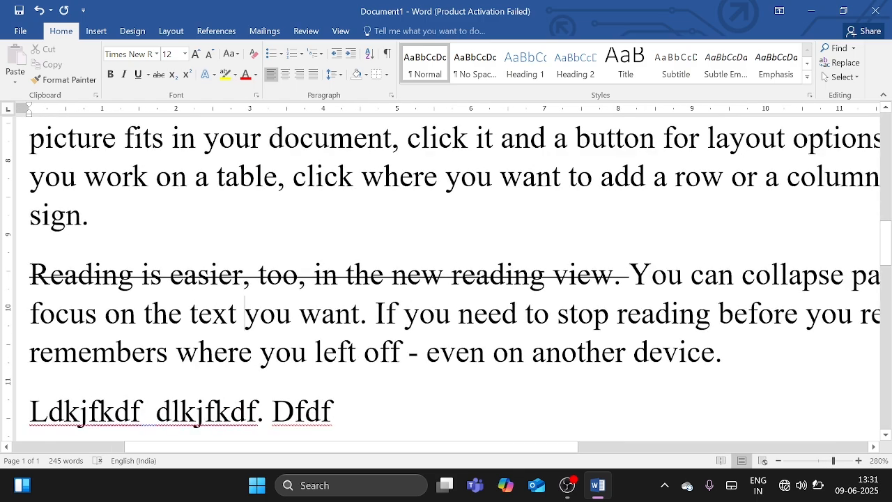
{"action": "scroll", "coordinate": [446, 279], "scroll_direction": "down", "scroll_amount": 2, "text": "ctrl"}
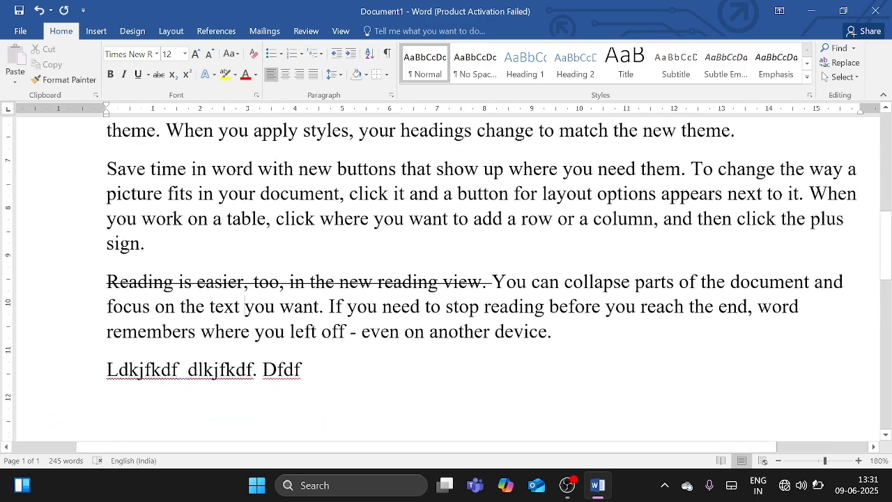
- Strike through the text "focus on the text you want. If you need to stop reading" in the last full paragraph
{"action": "left_click_drag", "start_coordinate": [107, 306], "coordinate": [547, 307]}
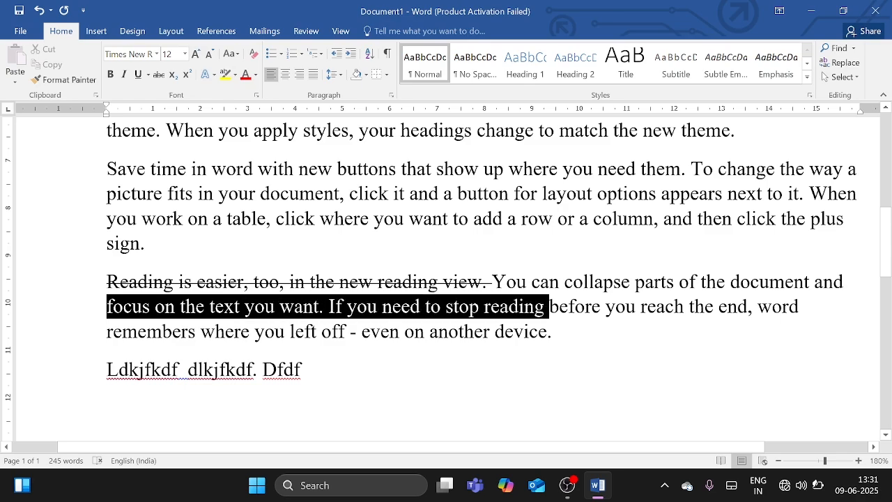
{"action": "left_click", "coordinate": [159, 74]}
{"action": "scroll", "coordinate": [446, 279], "scroll_direction": "up", "scroll_amount": 6}
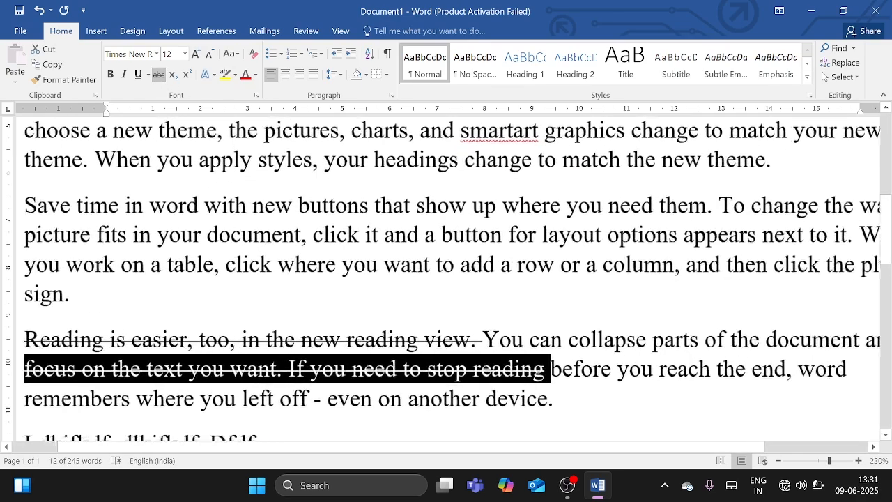
{"action": "scroll", "coordinate": [446, 279], "scroll_direction": "down", "scroll_amount": 4}
{"action": "scroll", "coordinate": [446, 279], "scroll_direction": "down", "scroll_amount": 1}
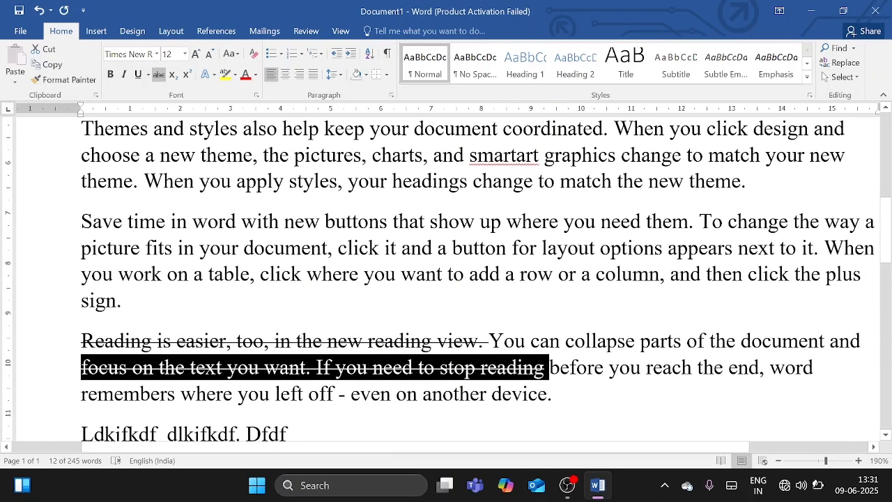
- Apply the double strikethrough font effect to the line beginning "Save time in word" and clear the selection
{"action": "left_click", "coordinate": [69, 230]}
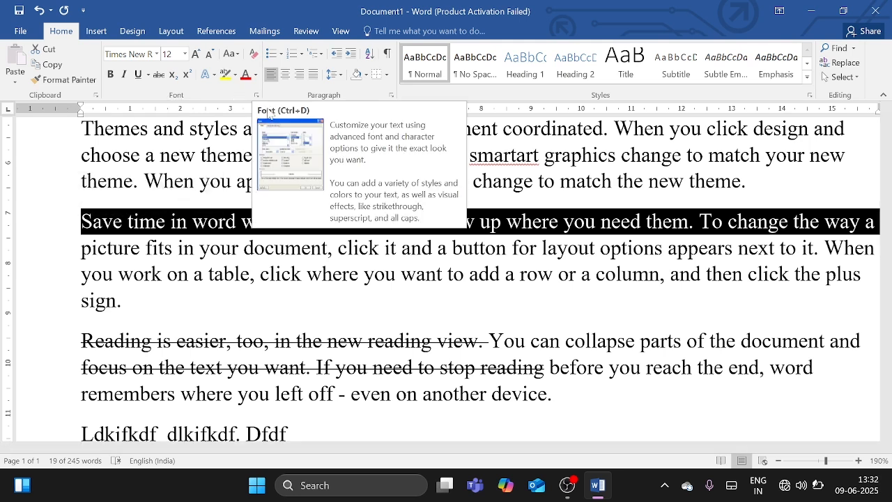
{"action": "left_click", "coordinate": [255, 95]}
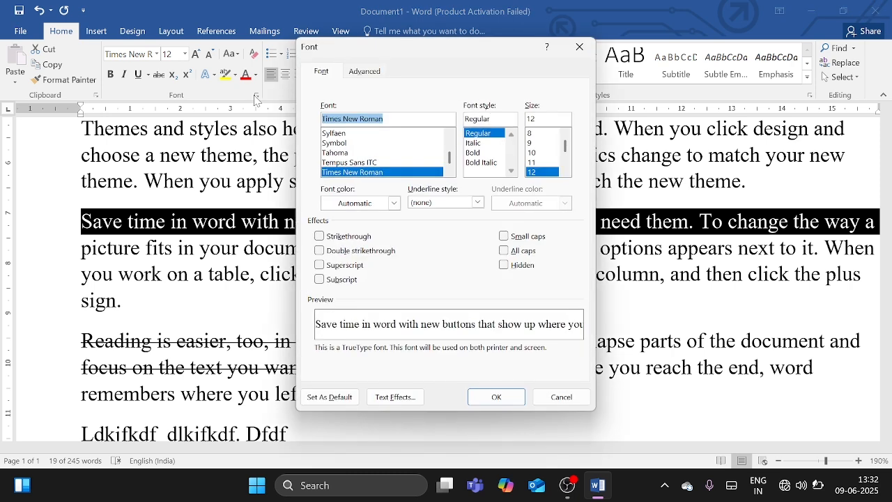
{"action": "left_click", "coordinate": [327, 254]}
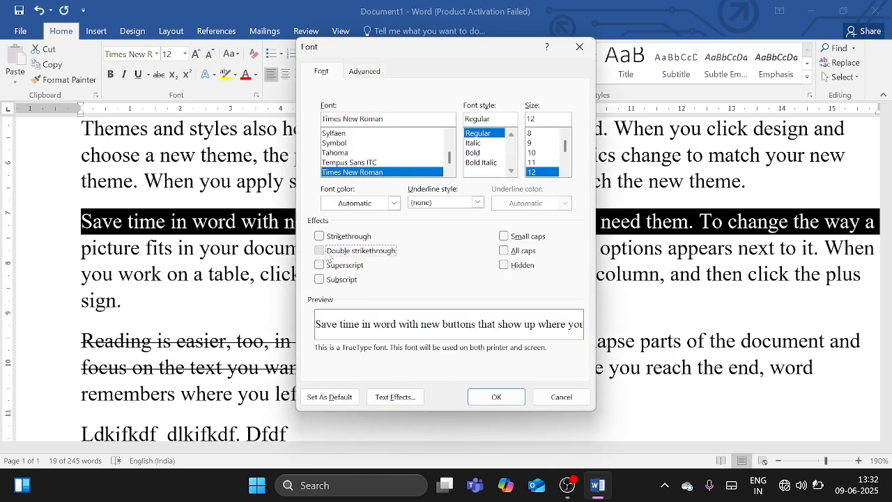
{"action": "left_click", "coordinate": [496, 397]}
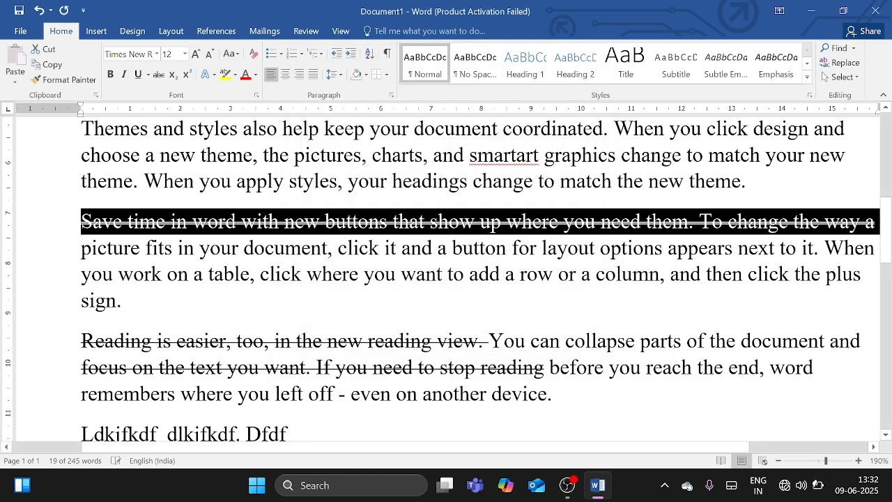
{"action": "left_click", "coordinate": [139, 222]}
- Write the formula O2+H2 on the line below "Ldkjfkdf dlkjfkdf. Dfdf", with both 2s as subscripts
{"action": "scroll", "coordinate": [446, 279], "scroll_direction": "up", "scroll_amount": 16}
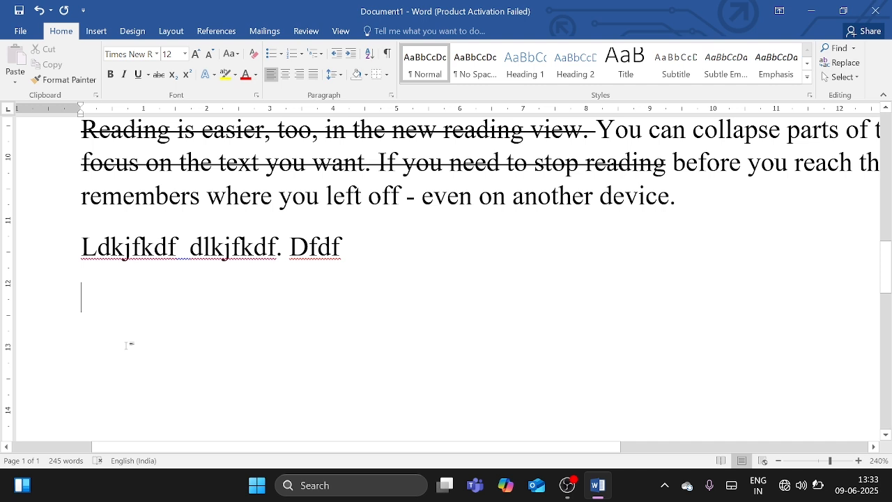
{"action": "type", "text": "O"}
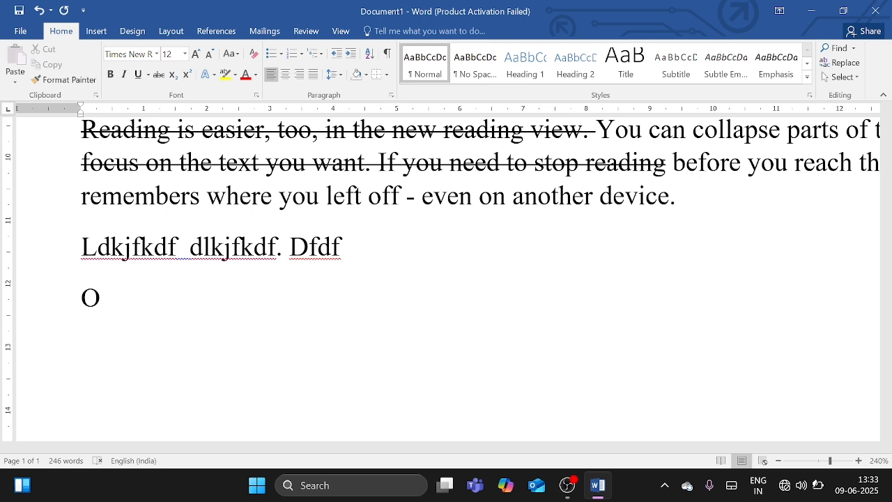
{"action": "left_click", "coordinate": [177, 79]}
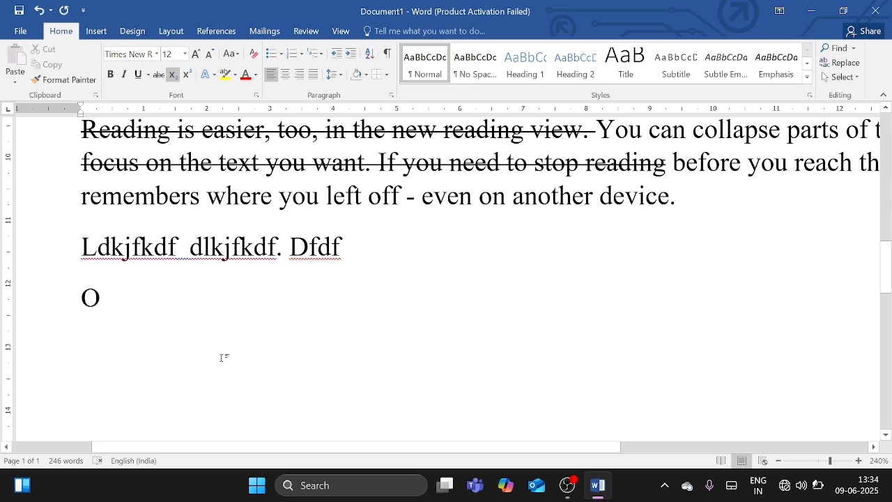
{"action": "type", "text": "2"}
{"action": "left_click", "coordinate": [177, 77]}
{"action": "type", "text": "+H"}
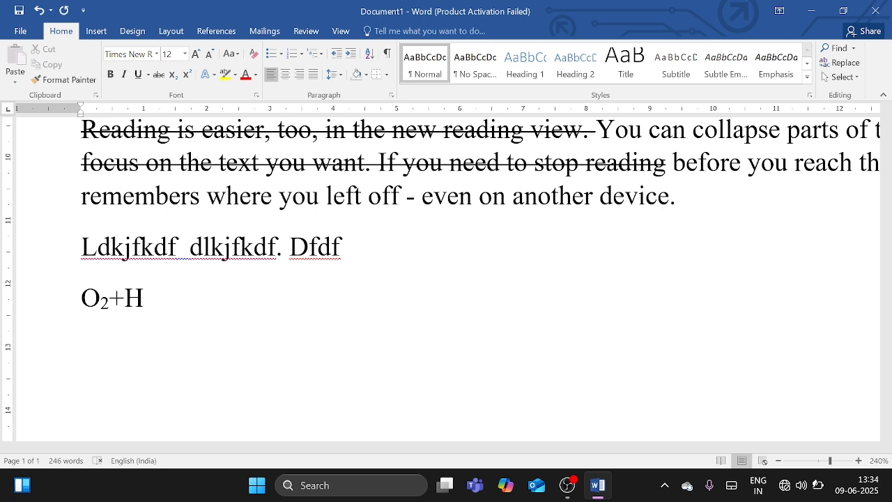
{"action": "key", "text": "ctrl+equal"}
{"action": "type", "text": "2"}
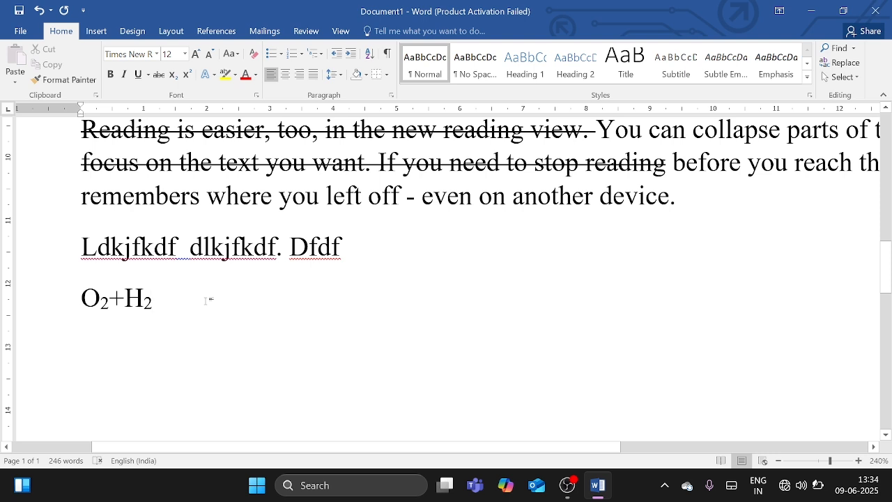
- Toggle subscript on and off repeatedly at the end of the O2+H2 line, leaving it off
{"action": "key", "text": "ctrl+equal"}
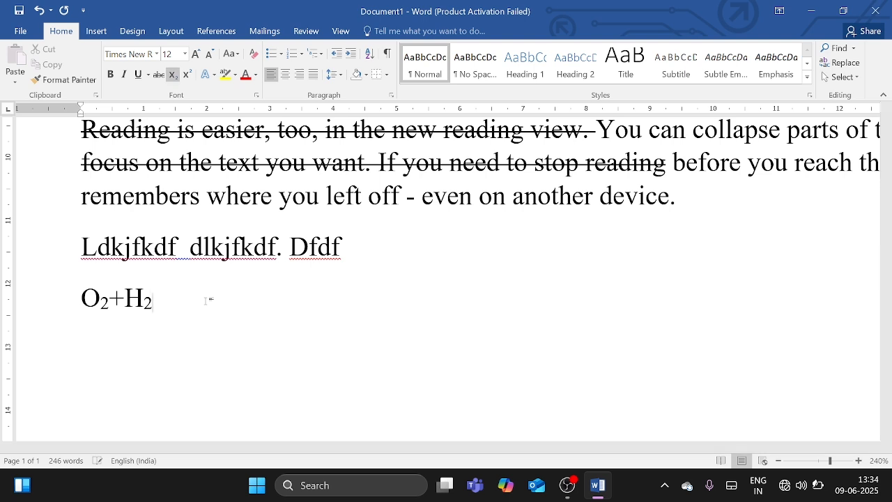
{"action": "key", "text": "ctrl+equal"}
{"action": "key", "text": "ctrl+equal"}
{"action": "key", "text": "ctrl+equal"}
{"action": "key", "text": "ctrl+equal"}
{"action": "key", "text": "ctrl+equal"}
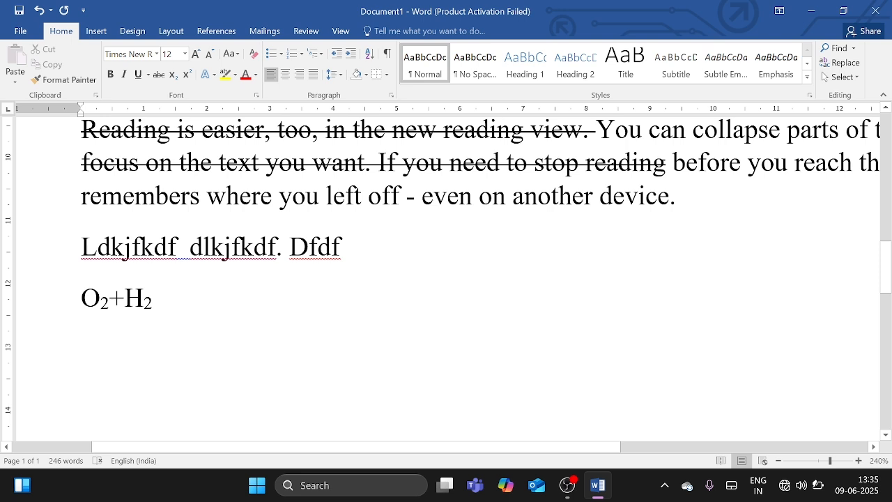
- Write "10TH" on a new line below the formula and format "TH" as superscript
{"action": "type", "text": "10"}
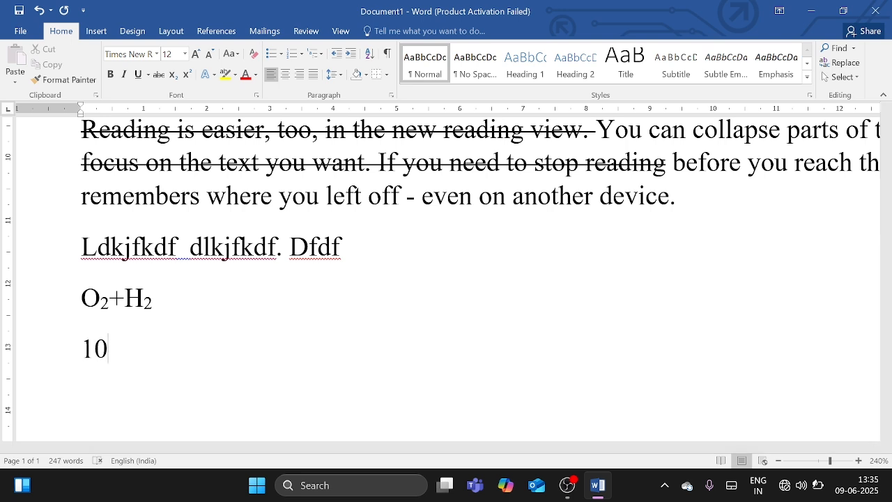
{"action": "type", "text": "TH"}
{"action": "key", "text": "shift+Left"}
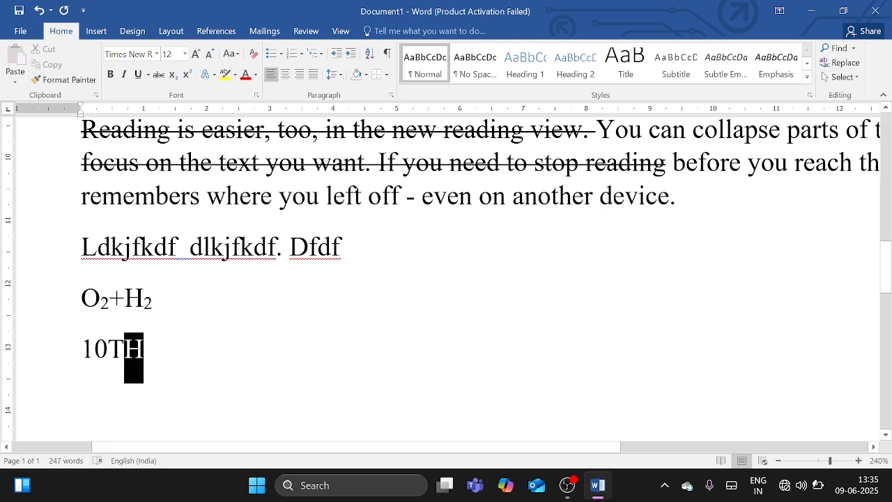
{"action": "key", "text": "shift+Left"}
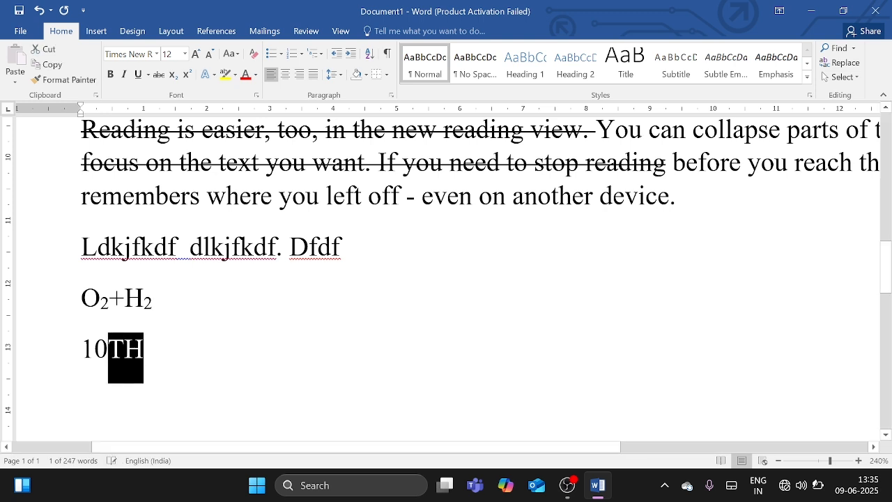
{"action": "left_click", "coordinate": [187, 76]}
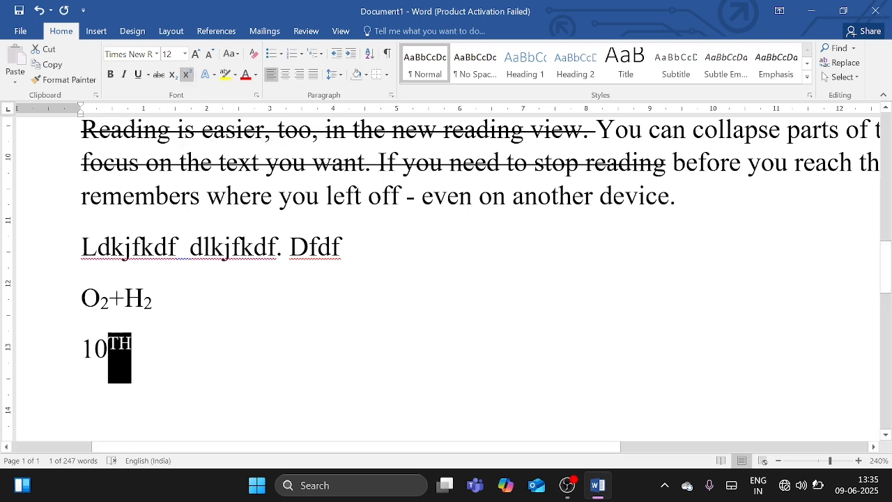
- Turn off superscript formatting at the end of the "10TH" line
{"action": "left_click", "coordinate": [134, 354]}
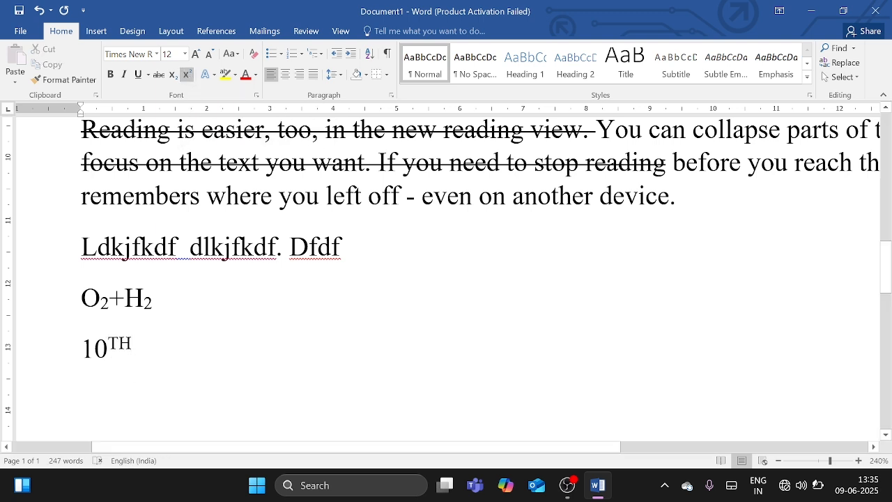
{"action": "left_click", "coordinate": [153, 300]}
{"action": "key", "text": "ctrl+equal"}
{"action": "left_click", "coordinate": [211, 319]}
{"action": "left_click", "coordinate": [211, 374]}
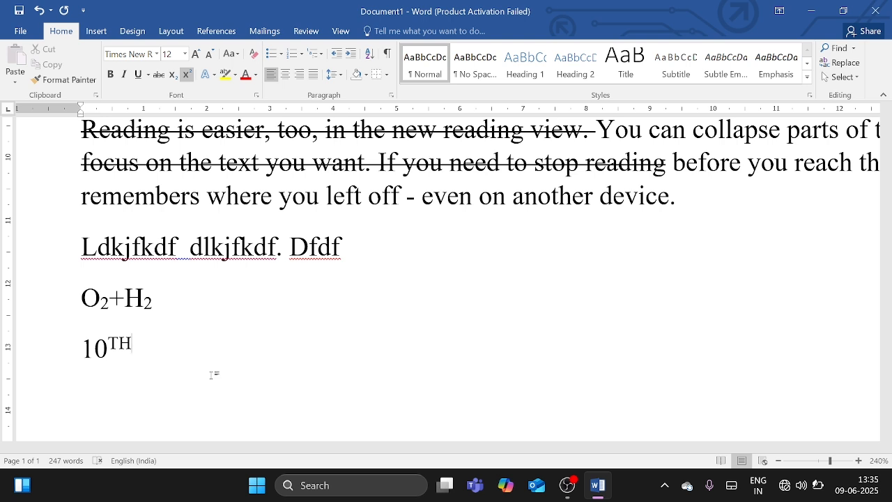
{"action": "key", "text": "ctrl+shift+equal"}
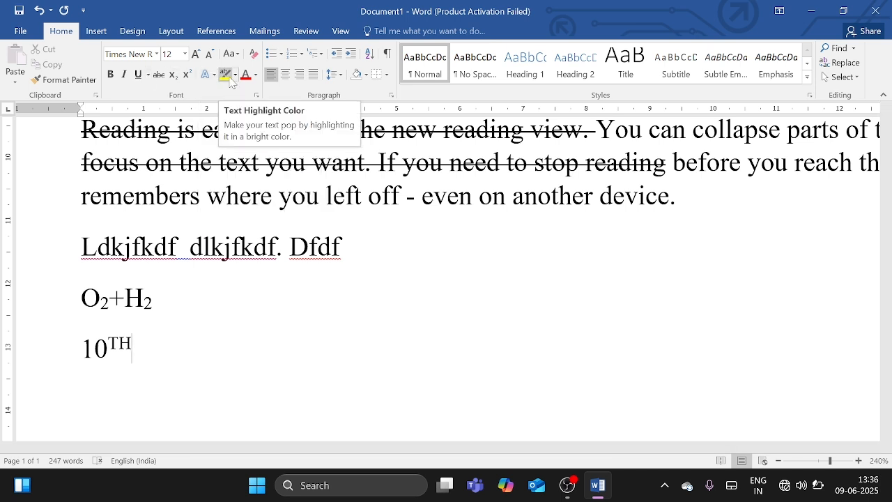
{"action": "scroll", "coordinate": [362, 209], "scroll_direction": "up", "scroll_amount": 1}
{"action": "scroll", "coordinate": [481, 278], "scroll_direction": "up", "scroll_amount": 10}
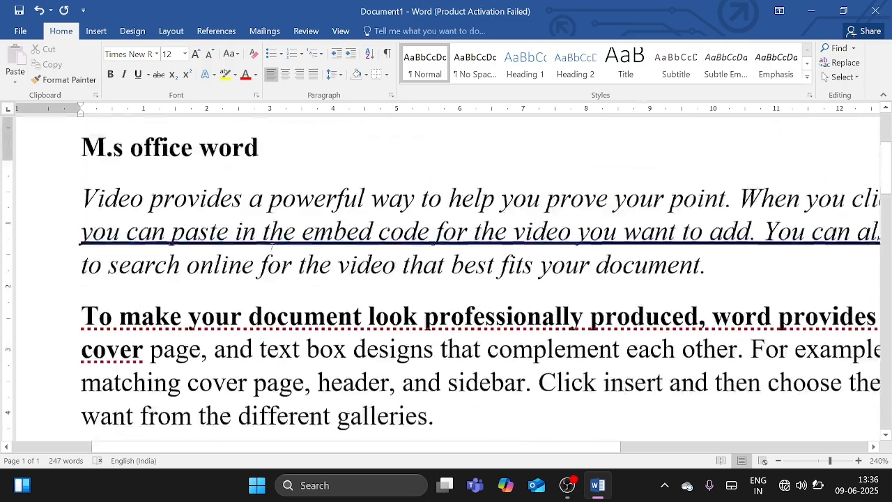
{"action": "scroll", "coordinate": [481, 279], "scroll_direction": "down", "scroll_amount": 3}
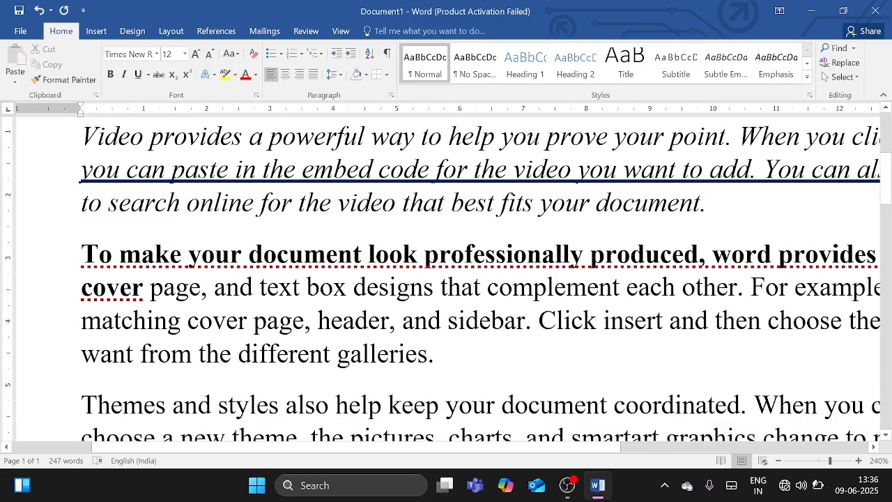
{"action": "scroll", "coordinate": [446, 278], "scroll_direction": "down", "scroll_amount": 9}
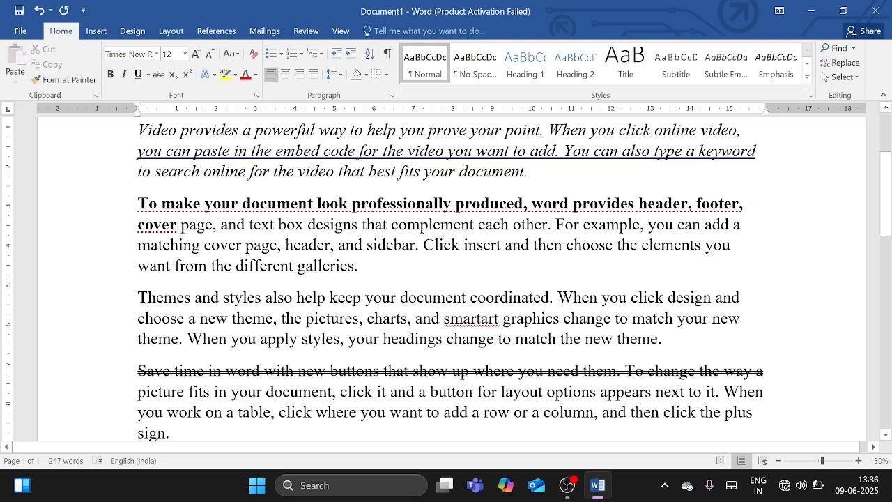
{"action": "left_click_drag", "start_coordinate": [149, 203], "coordinate": [523, 204]}
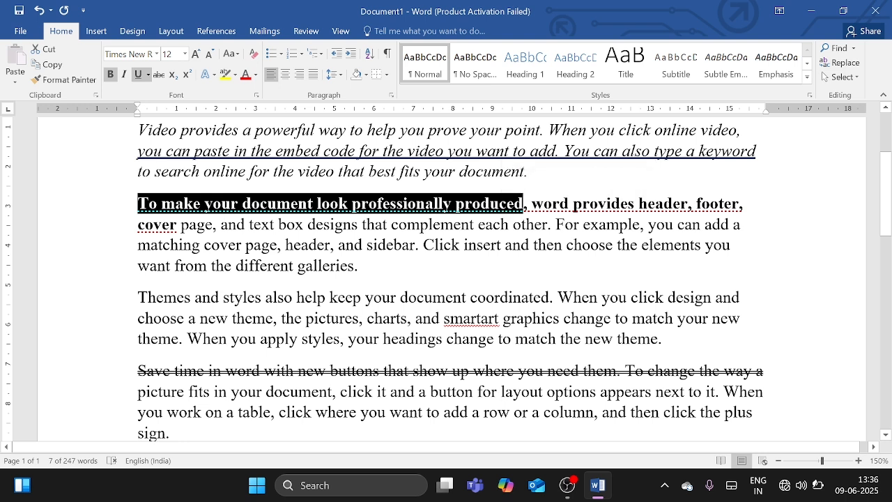
{"action": "left_click_drag", "start_coordinate": [391, 224], "coordinate": [714, 234]}
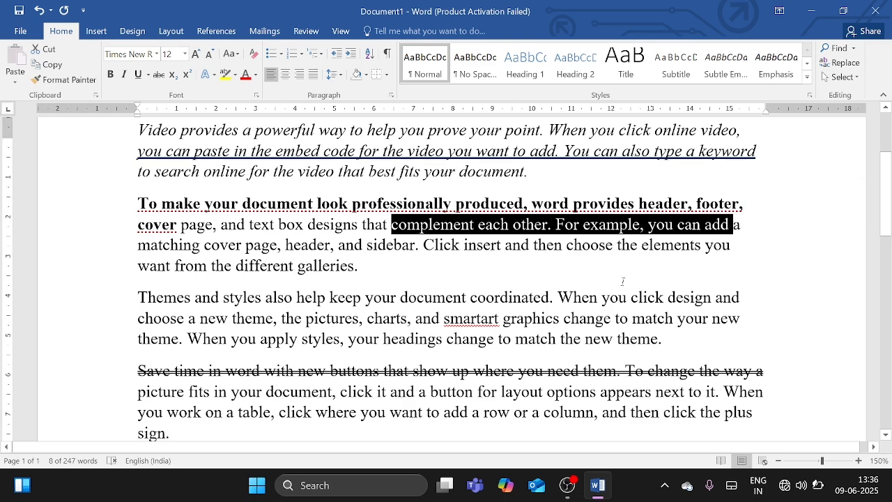
{"action": "scroll", "coordinate": [715, 234], "scroll_direction": "up", "scroll_amount": 3}
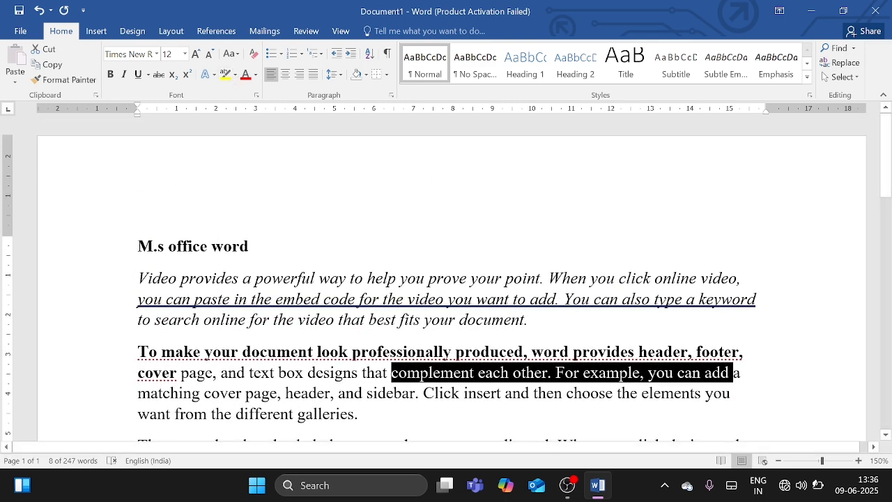
{"action": "left_click", "coordinate": [281, 126]}
{"action": "scroll", "coordinate": [452, 279], "scroll_direction": "down", "scroll_amount": 5}
{"action": "scroll", "coordinate": [452, 279], "scroll_direction": "up", "scroll_amount": 5}
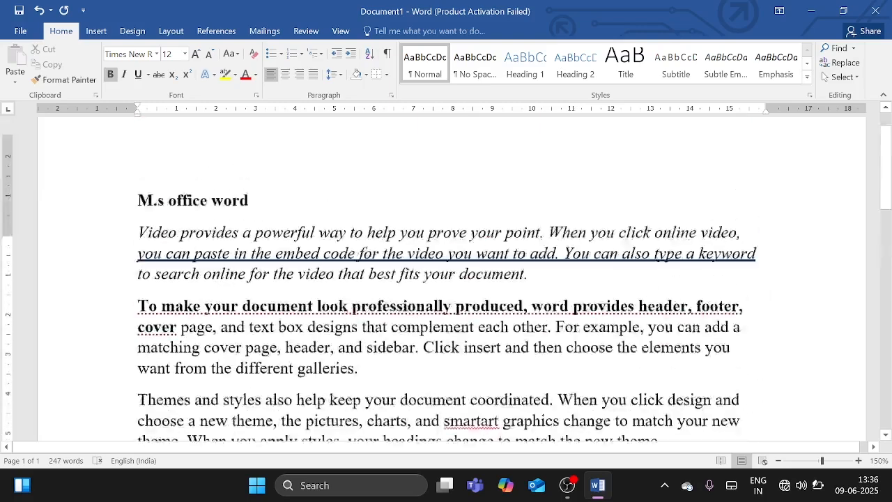
- Highlight the text from "you work on a table" through "sign." in light gray
{"action": "left_click", "coordinate": [236, 76]}
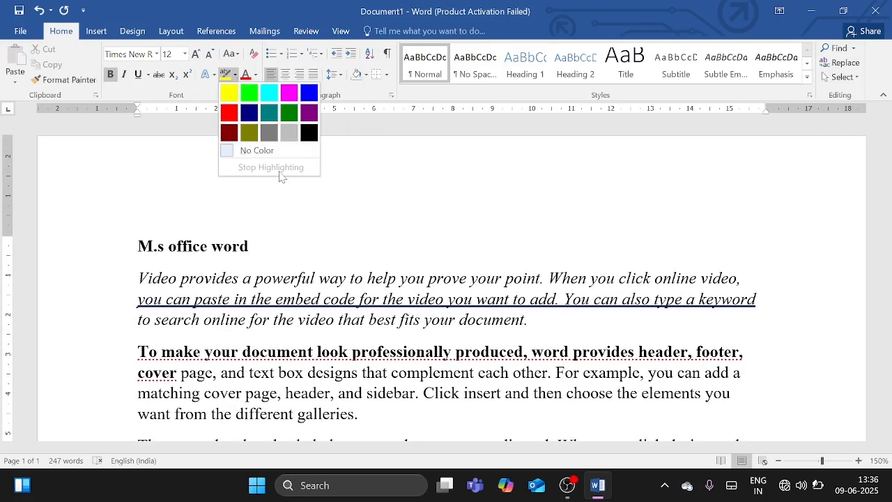
{"action": "left_click", "coordinate": [287, 134]}
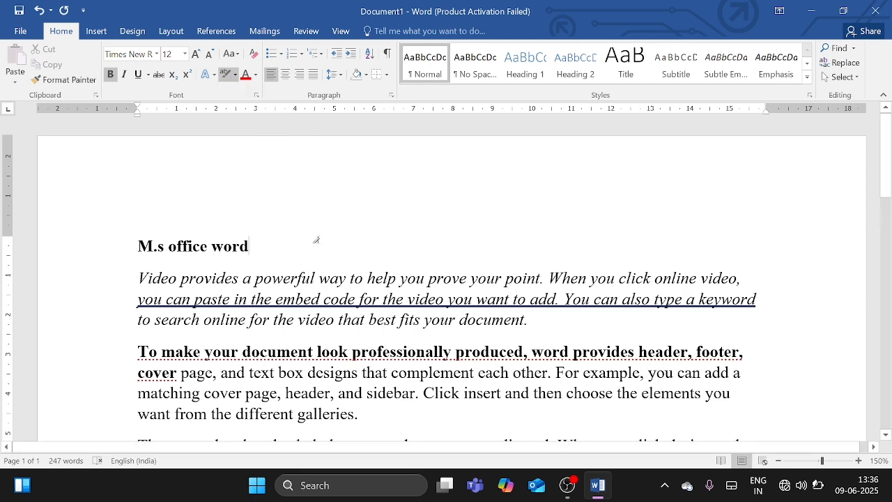
{"action": "scroll", "coordinate": [422, 277], "scroll_direction": "down", "scroll_amount": 5}
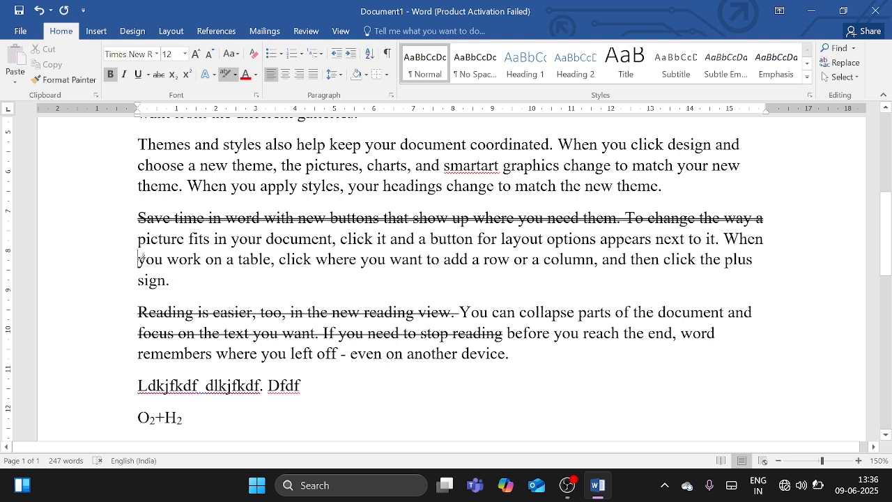
{"action": "left_click_drag", "start_coordinate": [137, 258], "coordinate": [562, 272]}
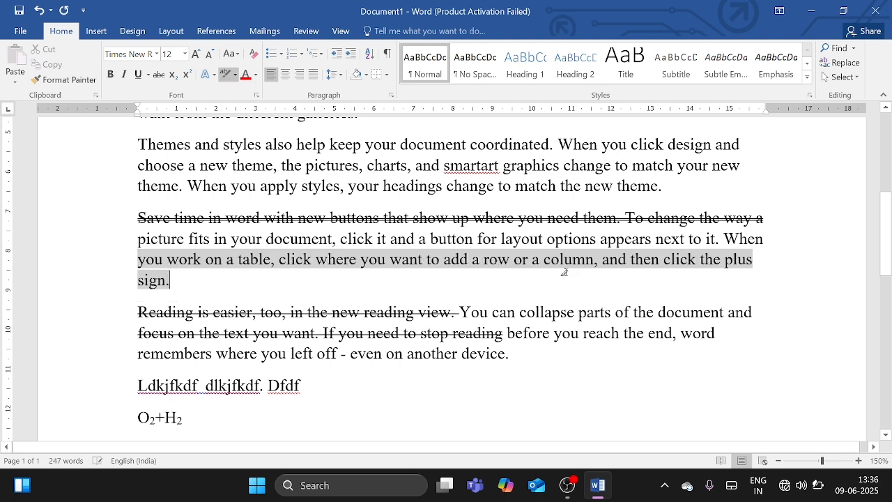
- Highlight "Themes and styles also help keep your document coordinated", "you apply styles, your headings" and "match the new" in yellow
{"action": "left_click", "coordinate": [236, 74]}
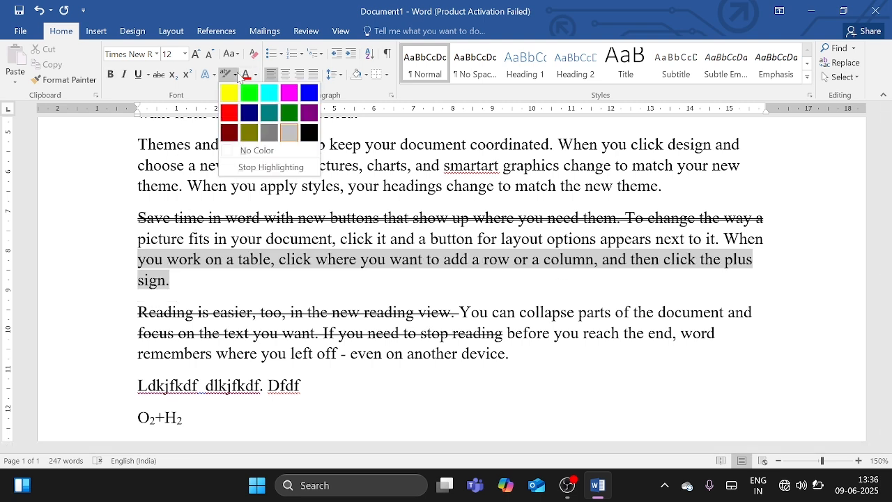
{"action": "left_click", "coordinate": [232, 88]}
{"action": "scroll", "coordinate": [225, 265], "scroll_direction": "up", "scroll_amount": 3}
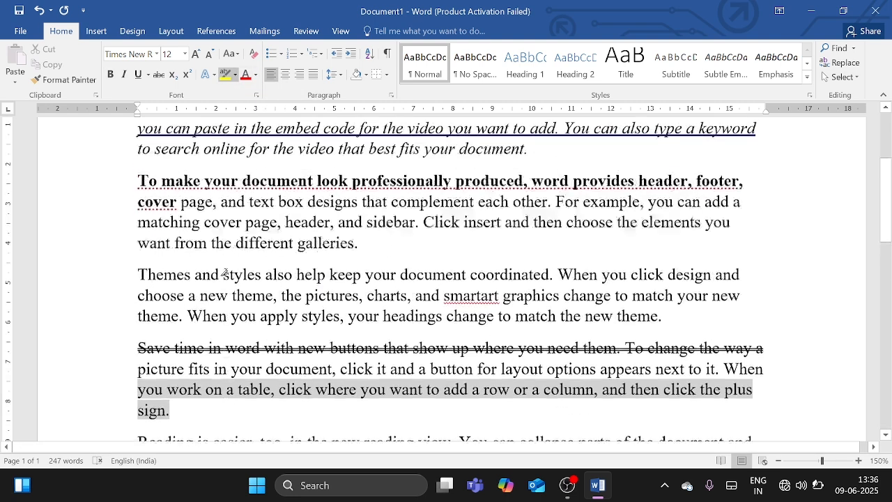
{"action": "mouse_move", "coordinate": [138, 295]}
{"action": "left_mouse_down"}
{"action": "mouse_move", "coordinate": [549, 299]}
{"action": "mouse_move", "coordinate": [542, 300]}
{"action": "left_mouse_up"}
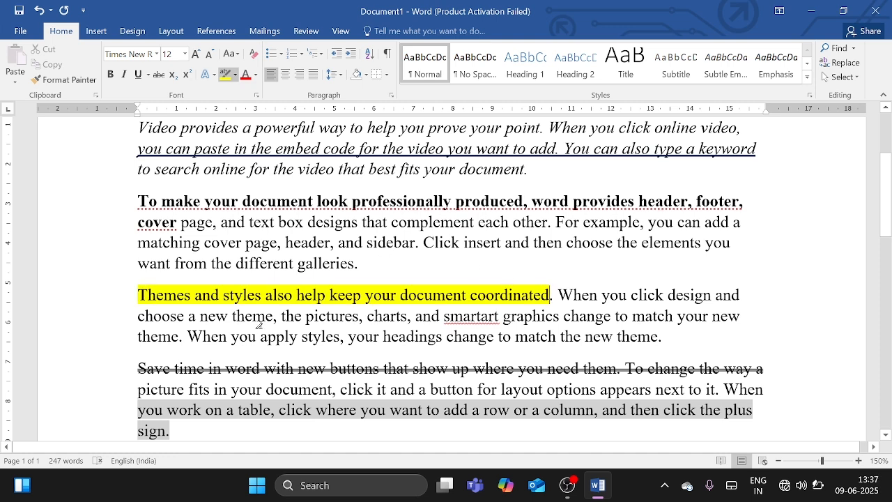
{"action": "scroll", "coordinate": [259, 325], "scroll_direction": "down", "scroll_amount": 2}
{"action": "left_click_drag", "start_coordinate": [232, 237], "coordinate": [441, 237]}
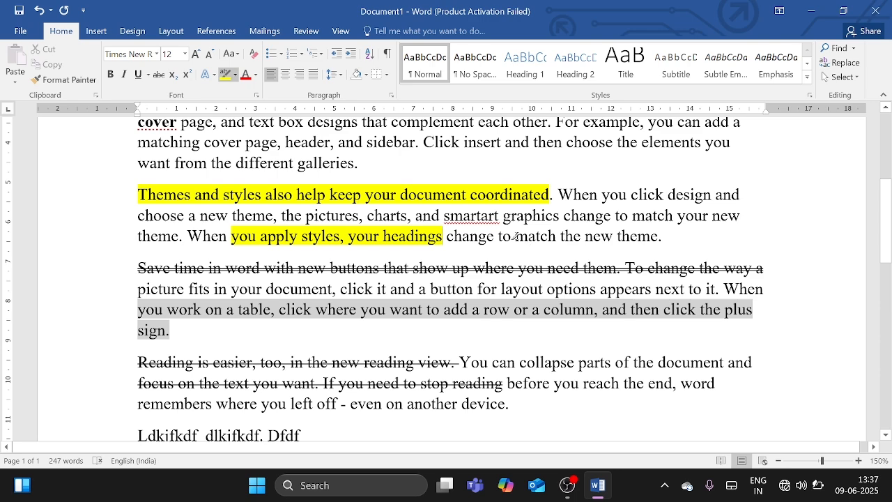
{"action": "left_click_drag", "start_coordinate": [514, 237], "coordinate": [611, 246]}
- Highlight "cover page, and text box designs", "complement each other", "remembers where you left off" and "reading view. You can collapse parts of" in yellow
{"action": "scroll", "coordinate": [558, 248], "scroll_direction": "up", "scroll_amount": 3}
{"action": "left_click_drag", "start_coordinate": [137, 271], "coordinate": [322, 278]}
{"action": "scroll", "coordinate": [322, 281], "scroll_direction": "down", "scroll_amount": 6}
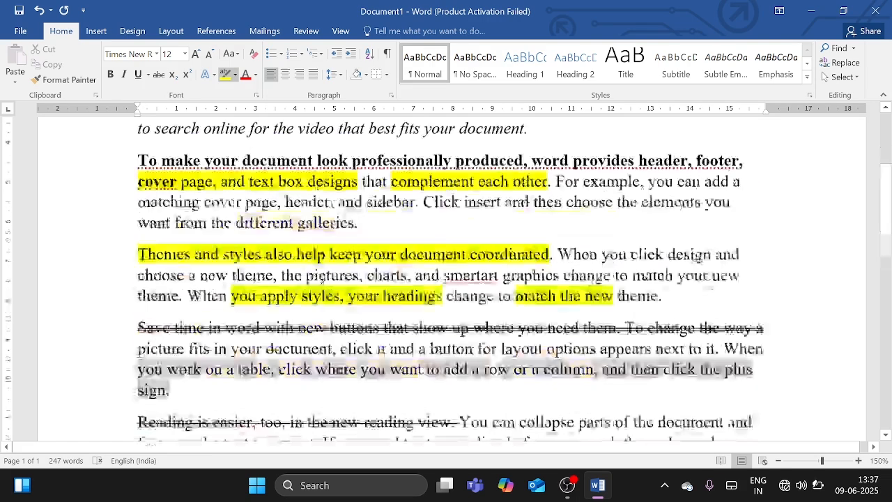
{"action": "left_click_drag", "start_coordinate": [138, 255], "coordinate": [329, 265]}
{"action": "scroll", "coordinate": [398, 301], "scroll_direction": "up", "scroll_amount": 2}
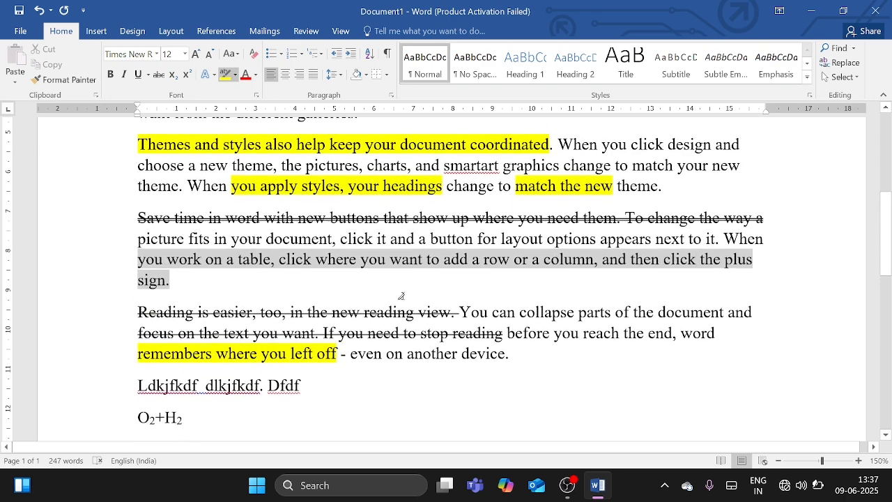
{"action": "mouse_move", "coordinate": [365, 312]}
{"action": "left_mouse_down"}
{"action": "mouse_move", "coordinate": [623, 320]}
{"action": "mouse_move", "coordinate": [631, 333]}
{"action": "mouse_move", "coordinate": [632, 315]}
{"action": "left_mouse_up"}
- Highlight the line "to search online for the video that best fits your document." in red and clear the selection
{"action": "scroll", "coordinate": [632, 315], "scroll_direction": "up", "scroll_amount": 4}
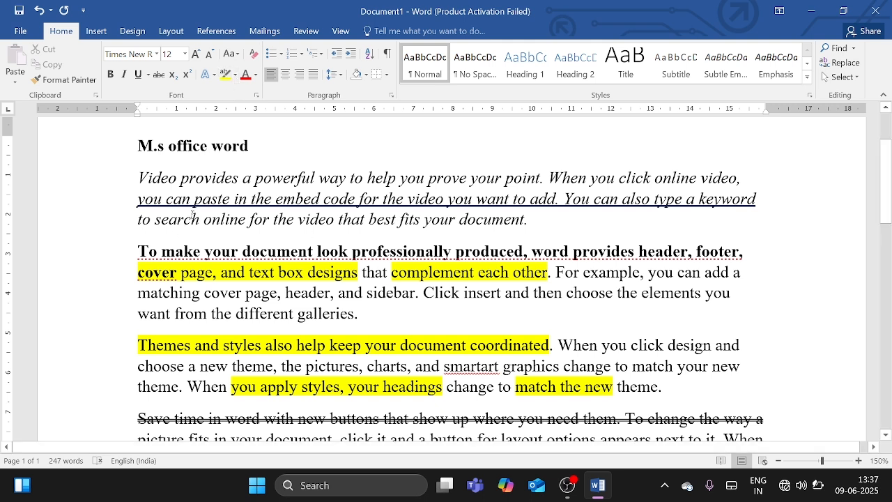
{"action": "left_click", "coordinate": [115, 224]}
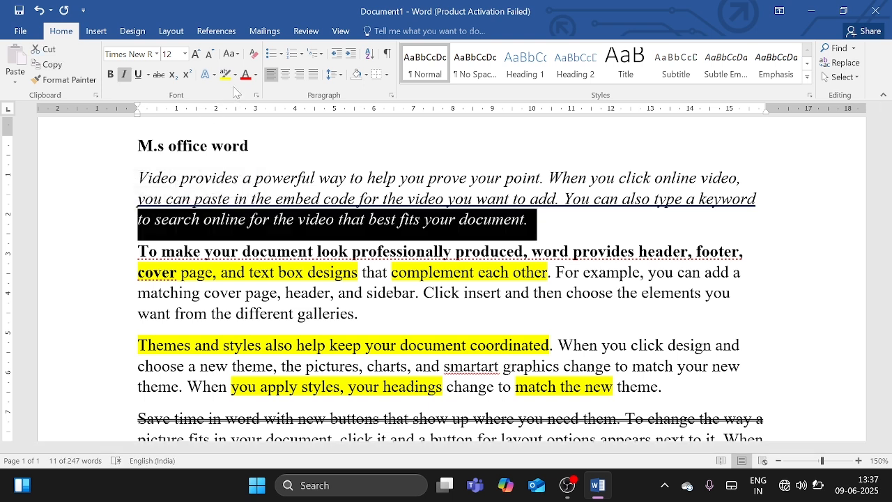
{"action": "left_click", "coordinate": [235, 75]}
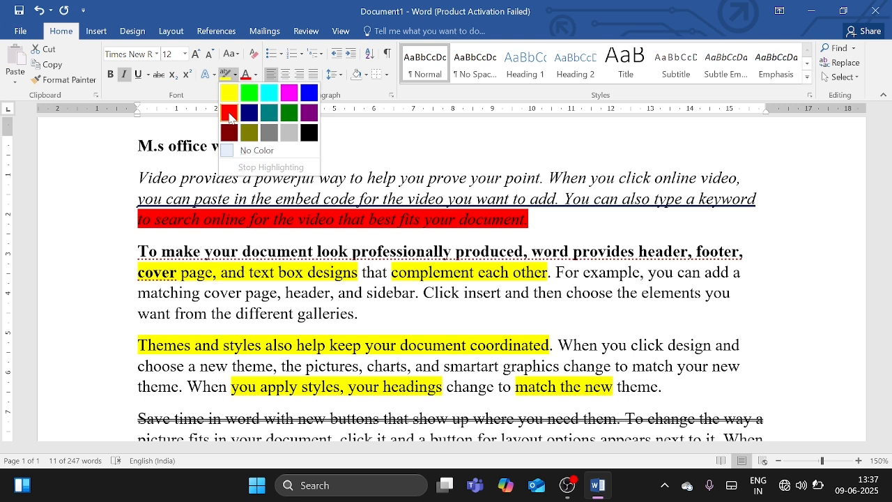
{"action": "left_click", "coordinate": [230, 113]}
{"action": "left_click", "coordinate": [530, 218]}
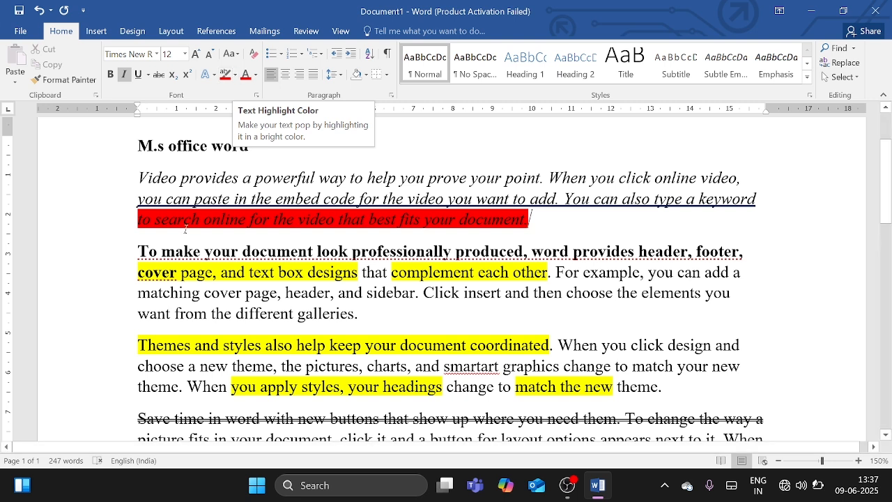
{"action": "left_click", "coordinate": [105, 223]}
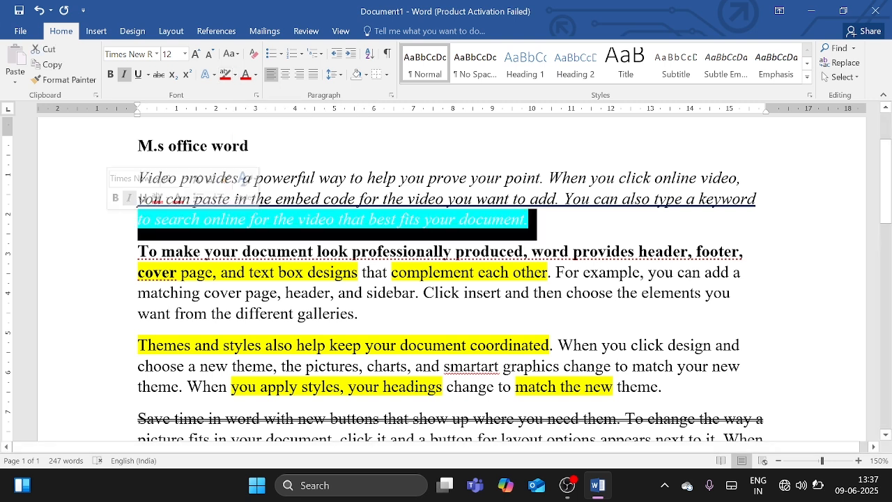
{"action": "left_click", "coordinate": [234, 74]}
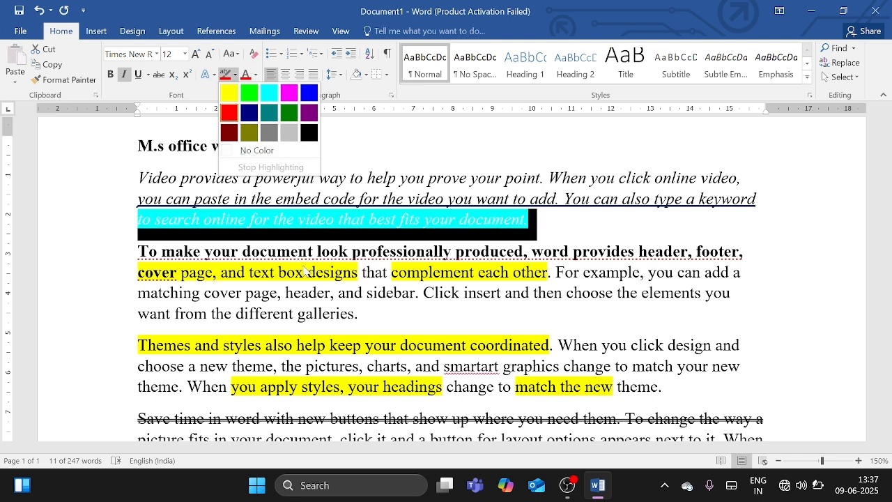
{"action": "left_click", "coordinate": [523, 251]}
{"action": "left_click", "coordinate": [523, 251]}
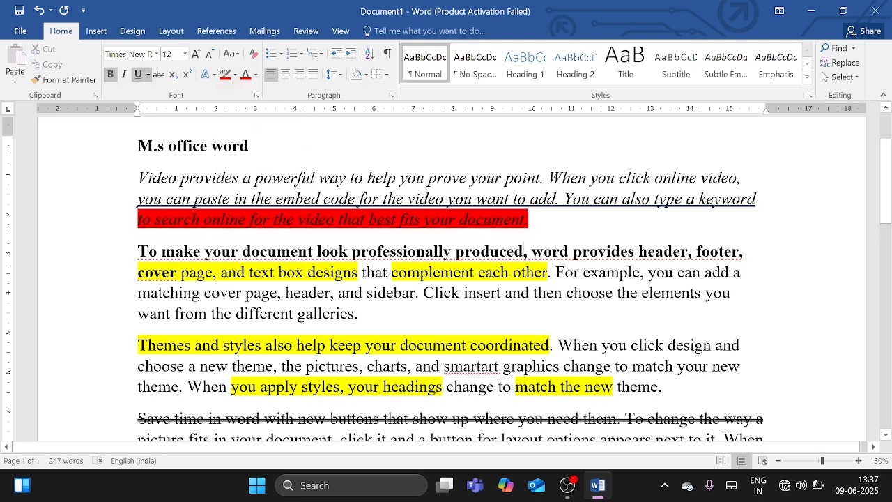
- Set the font color of the paragraph beginning "Save time in word" to dark blue
{"action": "left_click", "coordinate": [168, 145]}
{"action": "left_click_drag", "start_coordinate": [258, 146], "coordinate": [139, 147]}
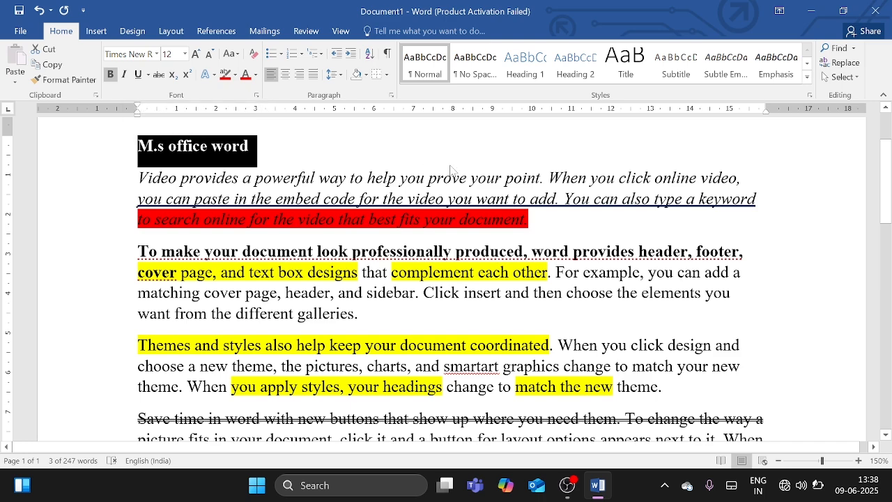
{"action": "scroll", "coordinate": [451, 169], "scroll_direction": "down", "scroll_amount": 5}
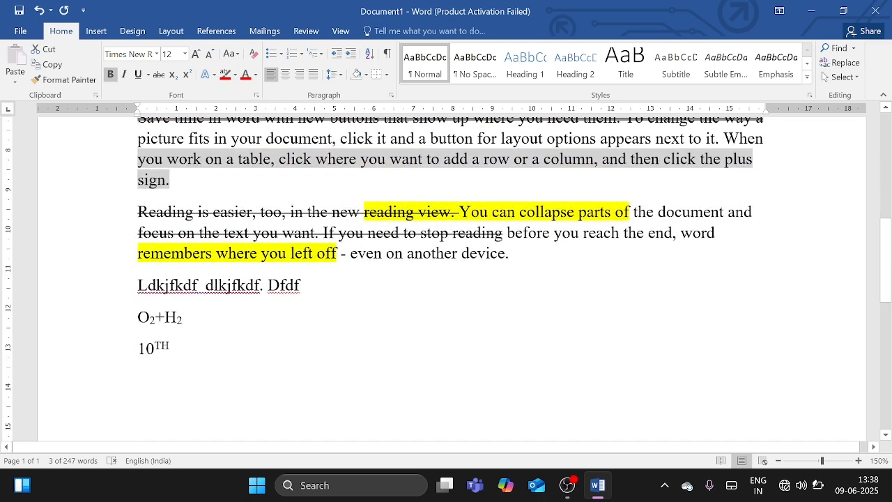
{"action": "left_click_drag", "start_coordinate": [137, 212], "coordinate": [418, 212]}
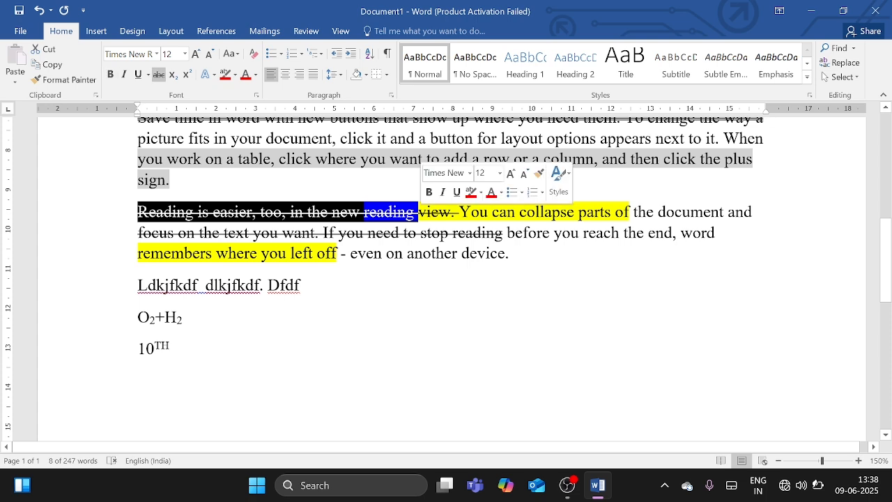
{"action": "scroll", "coordinate": [419, 212], "scroll_direction": "up", "scroll_amount": 7}
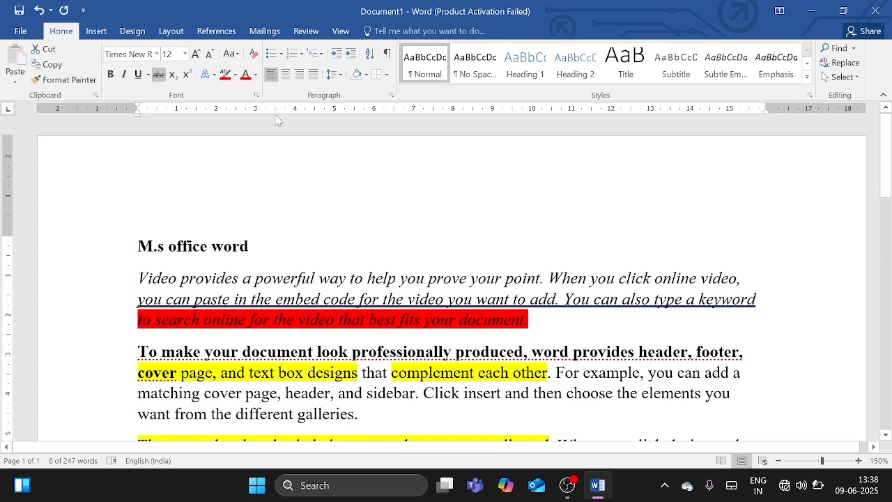
{"action": "left_click_drag", "start_coordinate": [249, 248], "coordinate": [138, 260]}
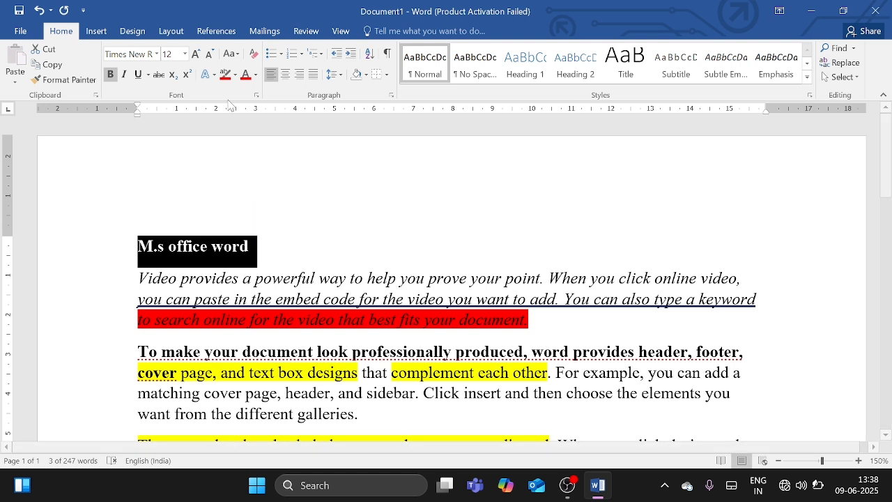
{"action": "left_click", "coordinate": [256, 76]}
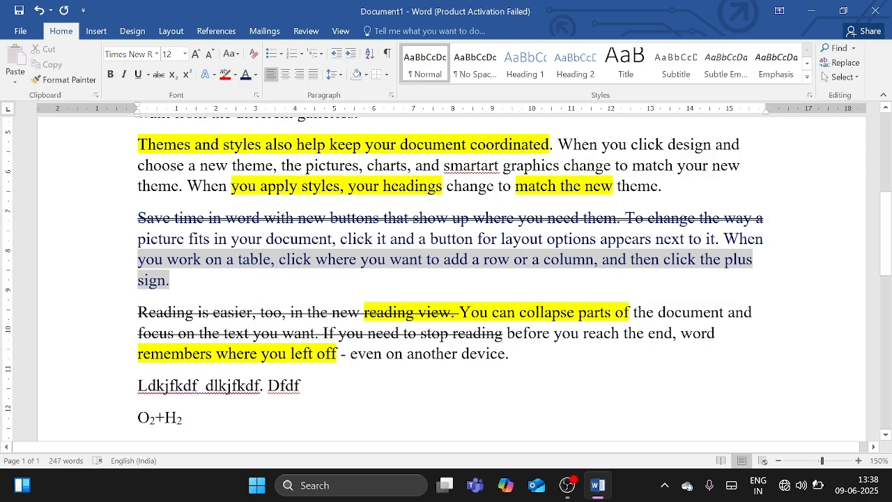
{"action": "scroll", "coordinate": [279, 309], "scroll_direction": "up", "scroll_amount": 1}
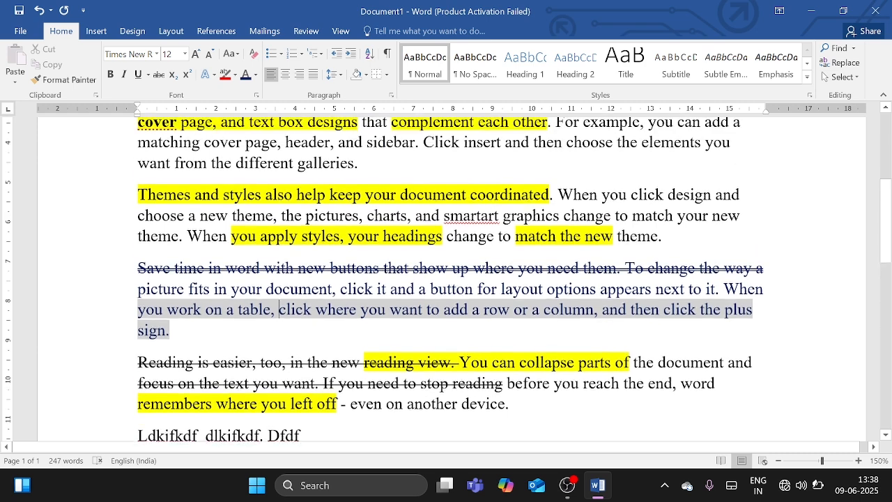
{"action": "scroll", "coordinate": [279, 310], "scroll_direction": "up", "scroll_amount": 1}
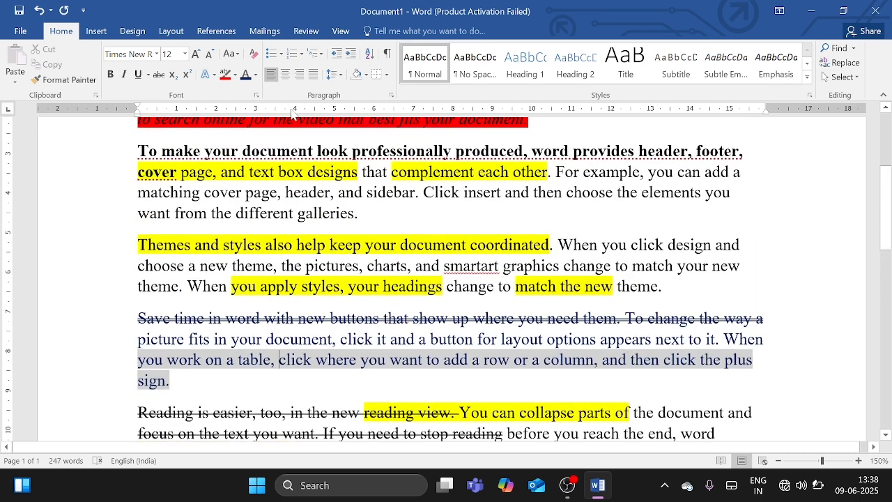
- Set the font color of the paragraph beginning "Themes and styles also help" to dark red
{"action": "left_click", "coordinate": [256, 75]}
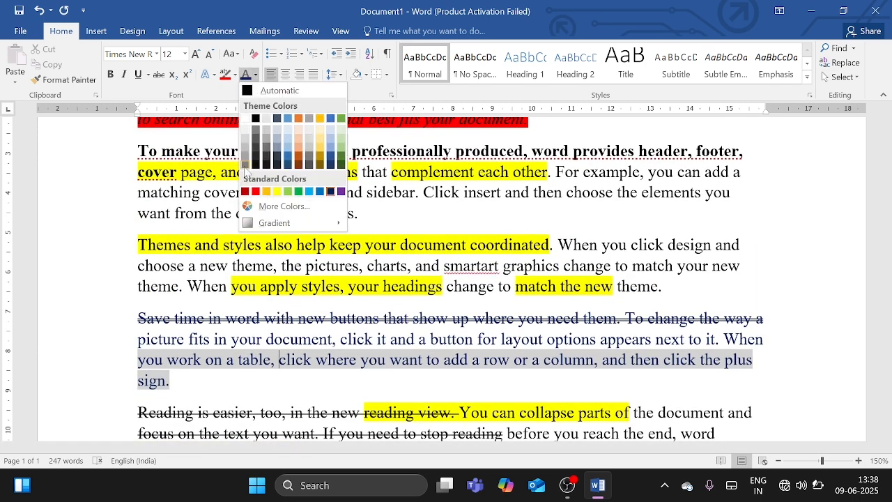
{"action": "left_click", "coordinate": [370, 220]}
{"action": "triple_click", "coordinate": [418, 266]}
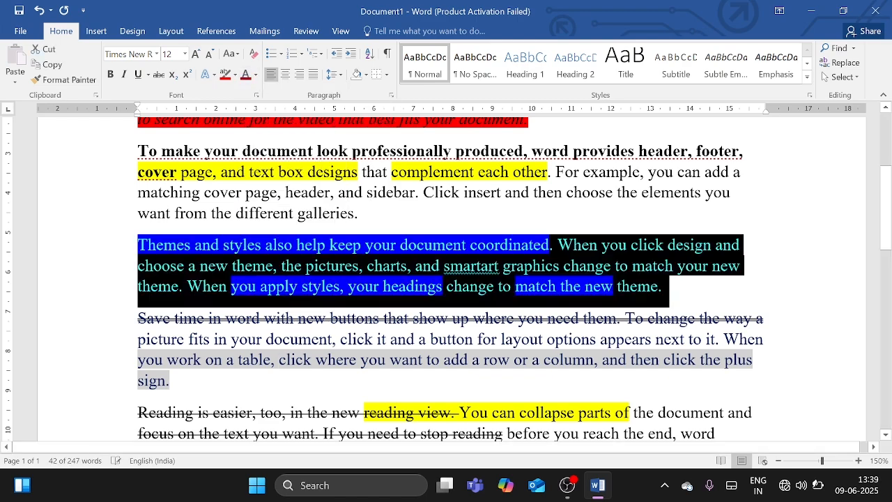
{"action": "left_click", "coordinate": [418, 266]}
{"action": "scroll", "coordinate": [418, 266], "scroll_direction": "down", "scroll_amount": 4}
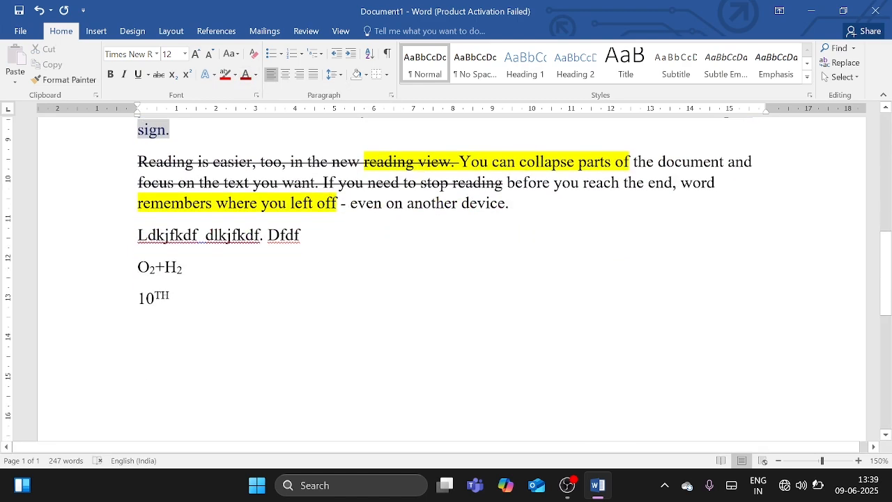
- Change the font of the heading "M.s office word" to Algerian
{"action": "scroll", "coordinate": [126, 267], "scroll_direction": "up", "scroll_amount": 5}
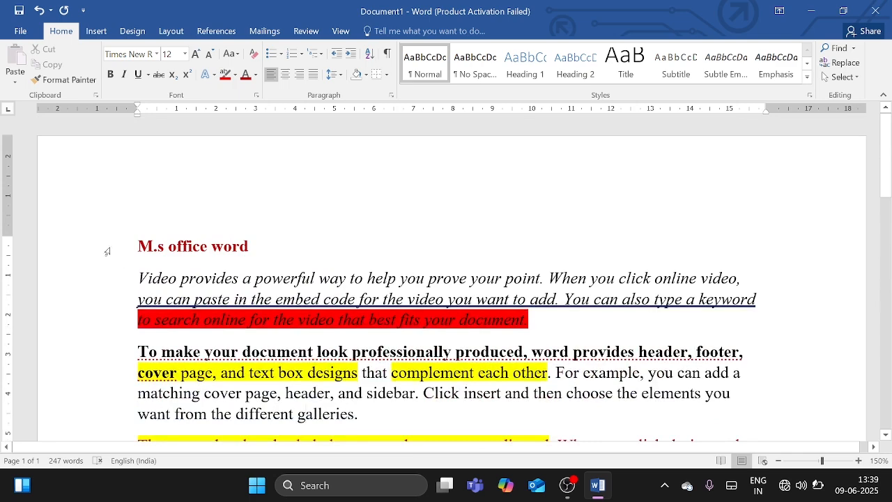
{"action": "left_click", "coordinate": [108, 250]}
{"action": "left_click", "coordinate": [157, 54]}
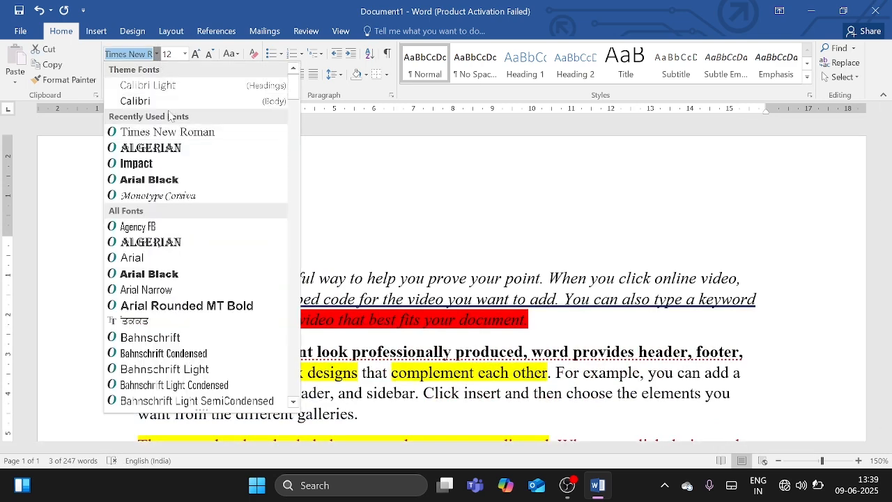
{"action": "left_click", "coordinate": [150, 148]}
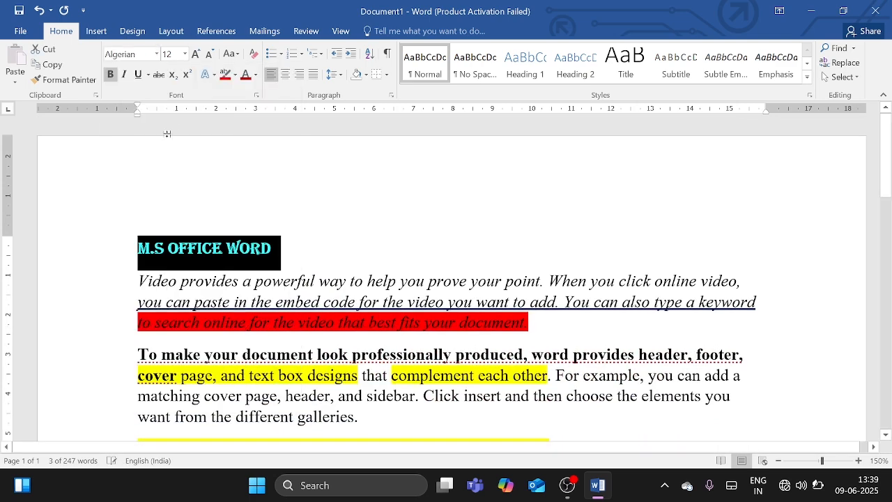
- Give the "M.S OFFICE WORD" heading a thick underline, enlarge it to size 20, and clear the selection
{"action": "left_click", "coordinate": [149, 75]}
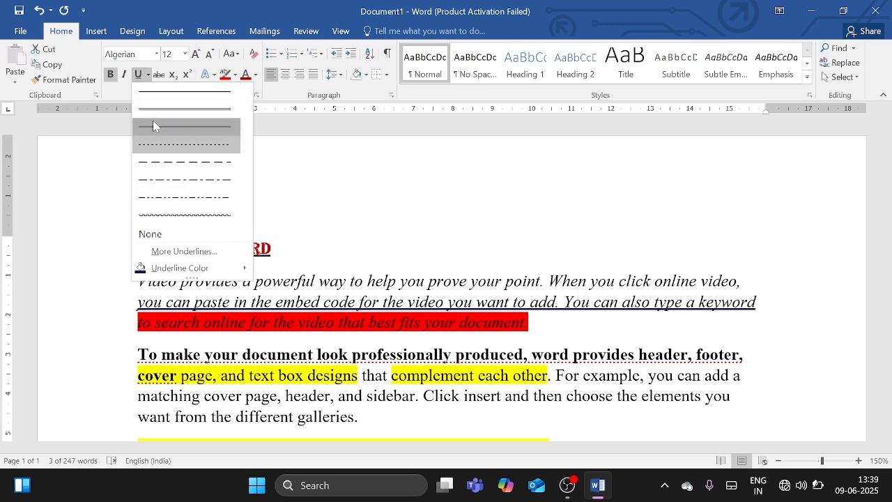
{"action": "left_click", "coordinate": [155, 125]}
{"action": "left_click", "coordinate": [196, 55]}
{"action": "left_click", "coordinate": [196, 55]}
{"action": "left_click", "coordinate": [196, 55]}
{"action": "left_click", "coordinate": [196, 54]}
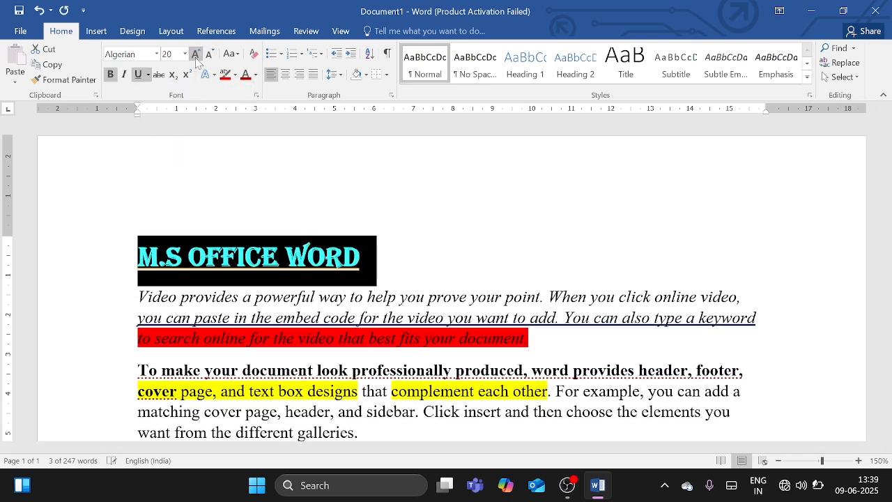
{"action": "left_click", "coordinate": [255, 75]}
{"action": "key", "text": "Escape"}
{"action": "scroll", "coordinate": [307, 237], "scroll_direction": "down", "scroll_amount": 2}
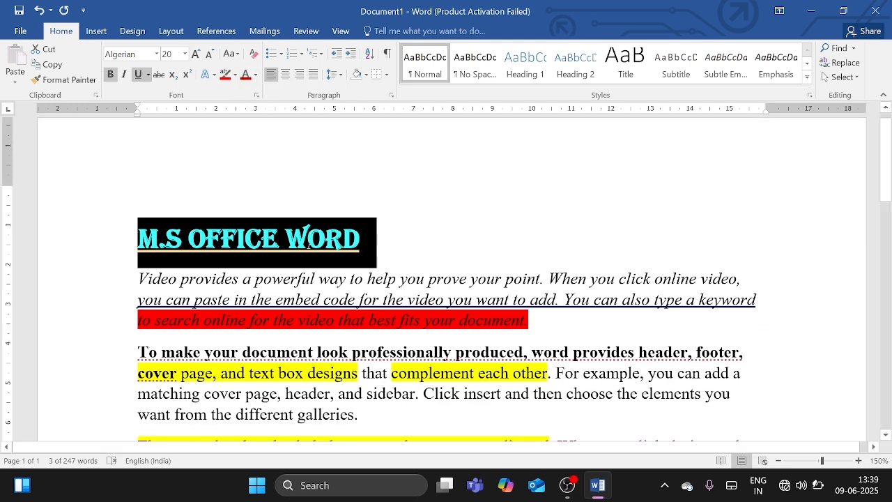
{"action": "scroll", "coordinate": [307, 237], "scroll_direction": "down", "scroll_amount": 4}
{"action": "scroll", "coordinate": [307, 236], "scroll_direction": "up", "scroll_amount": 6}
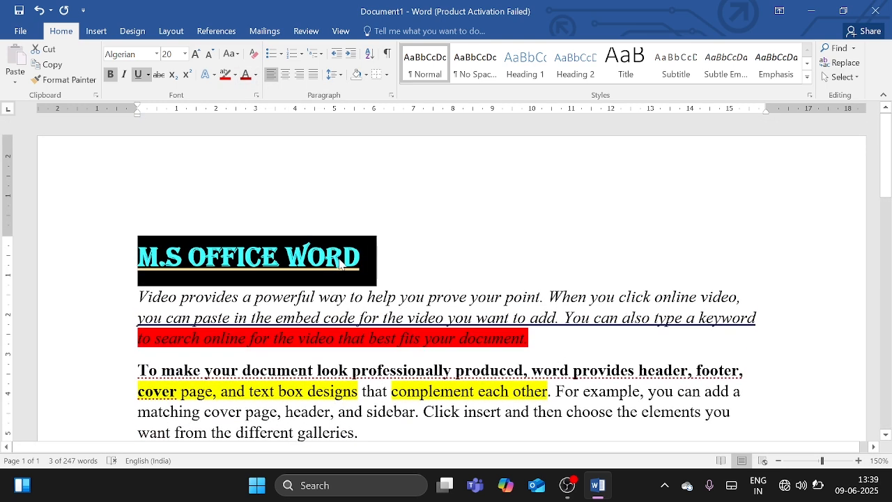
{"action": "left_click", "coordinate": [341, 261]}
- Add the words "FILE" and "HOME" on separate new lines below "10TH"
{"action": "scroll", "coordinate": [341, 258], "scroll_direction": "down", "scroll_amount": 12}
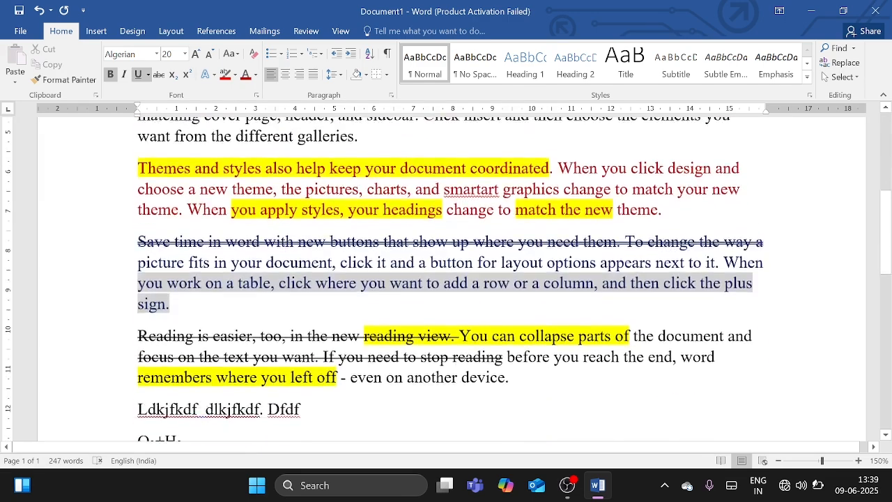
{"action": "scroll", "coordinate": [342, 258], "scroll_direction": "up", "scroll_amount": 5}
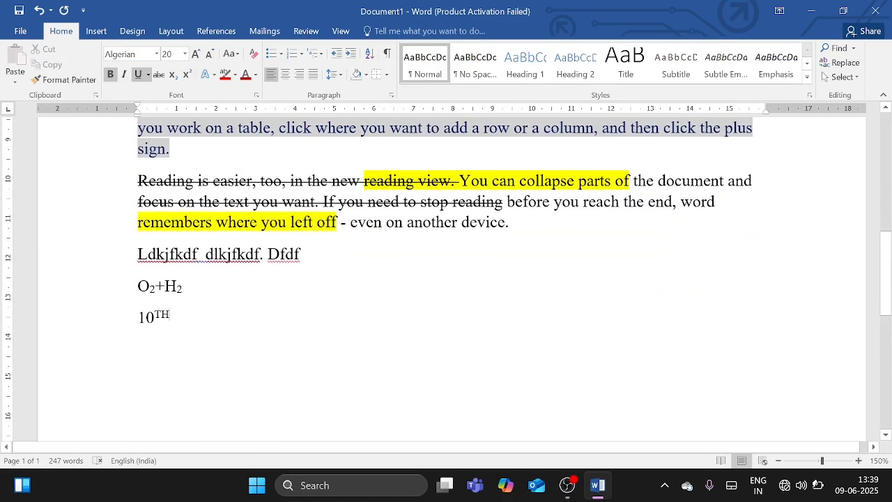
{"action": "left_click", "coordinate": [173, 343]}
{"action": "key", "text": "Return"}
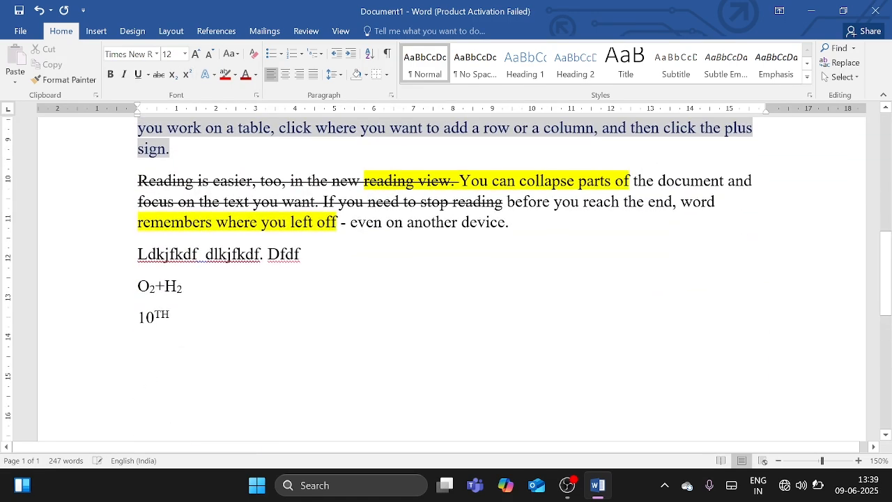
{"action": "type", "text": "FILE "}
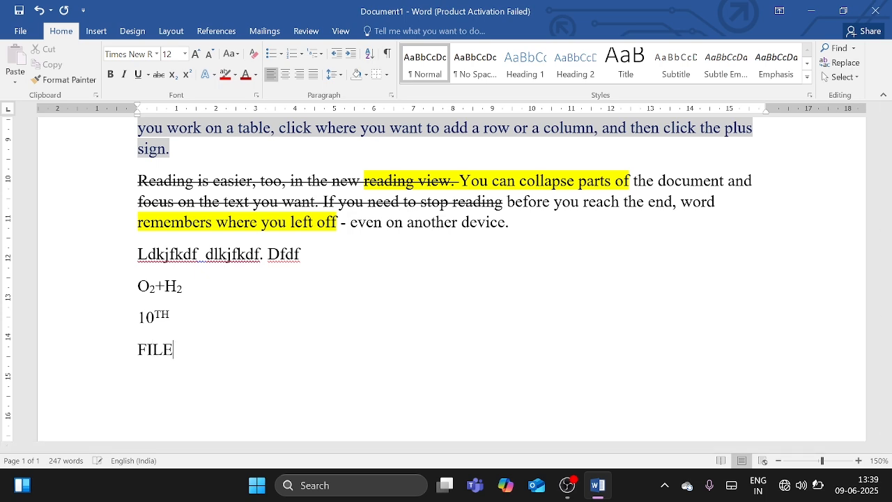
{"action": "type", "text": "HO"}
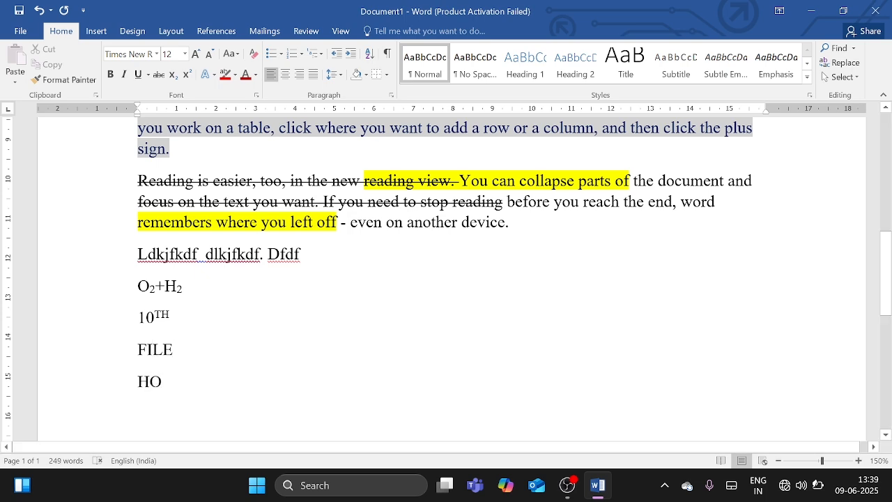
{"action": "type", "text": "ME"}
- Copy the "M.S OFFICE WORD" heading and paste it below the "HOME" line at the end of the document
{"action": "scroll", "coordinate": [445, 279], "scroll_direction": "up", "scroll_amount": 3}
{"action": "scroll", "coordinate": [446, 279], "scroll_direction": "up", "scroll_amount": 4}
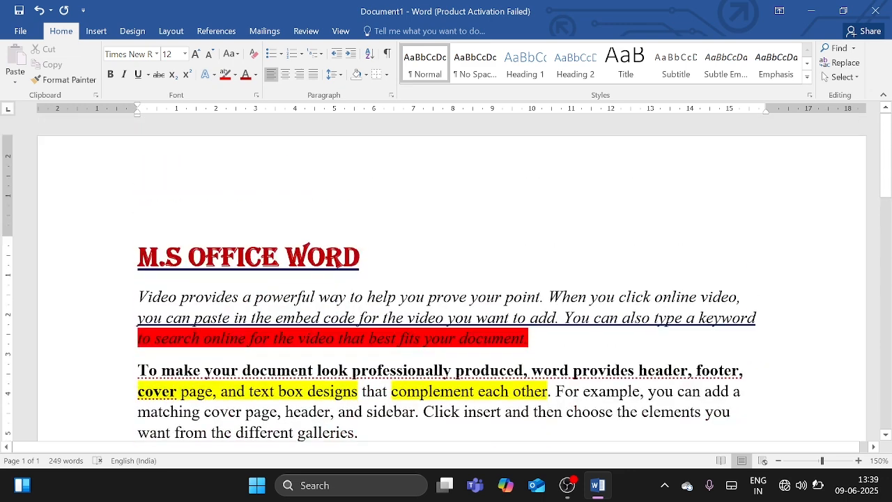
{"action": "left_click", "coordinate": [77, 258]}
{"action": "key", "text": "ctrl+c"}
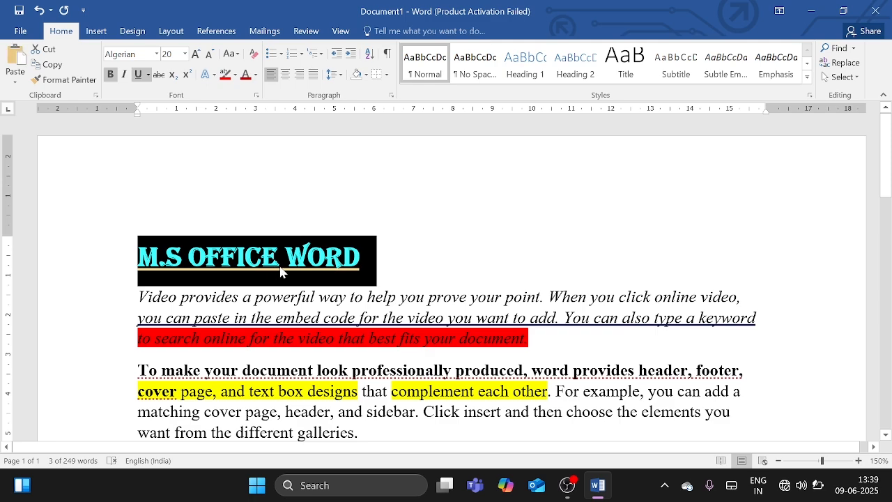
{"action": "scroll", "coordinate": [309, 277], "scroll_direction": "down", "scroll_amount": 4}
{"action": "scroll", "coordinate": [309, 277], "scroll_direction": "down", "scroll_amount": 6}
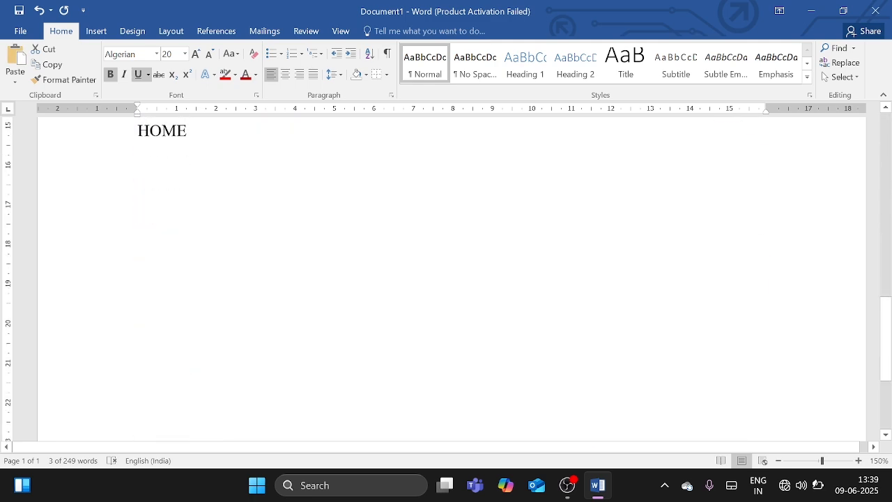
{"action": "left_click", "coordinate": [162, 131]}
{"action": "left_click", "coordinate": [167, 191]}
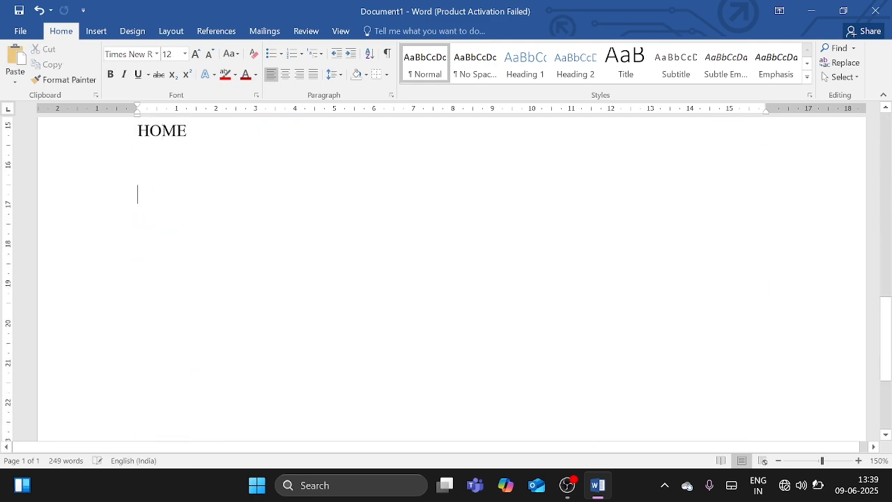
{"action": "key", "text": "ctrl+v"}
- Copy the formatting of the "M.S OFFICE WORD" heading onto the word "FILE" with Format Painter
{"action": "scroll", "coordinate": [322, 314], "scroll_direction": "up", "scroll_amount": 10}
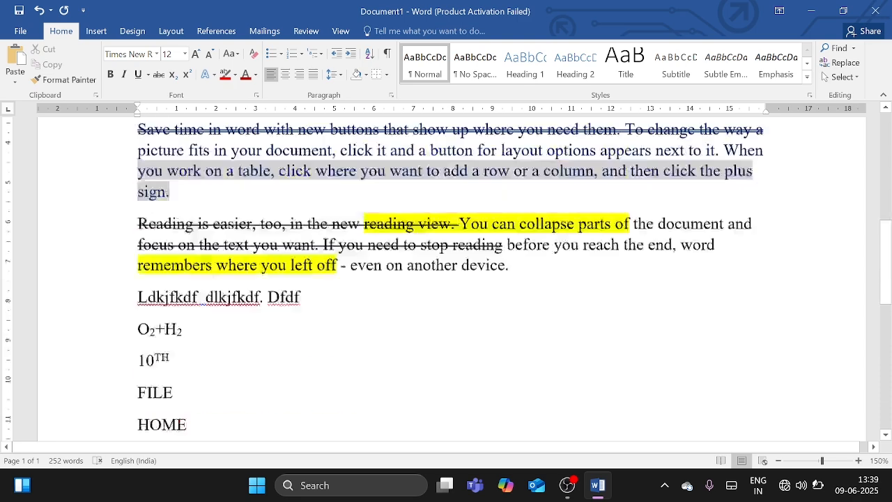
{"action": "left_click_drag", "start_coordinate": [341, 259], "coordinate": [85, 261]}
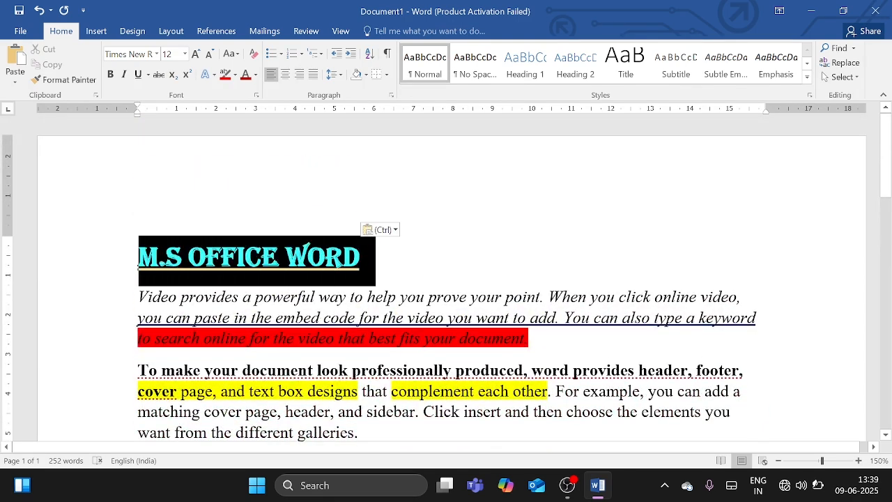
{"action": "left_click", "coordinate": [179, 272]}
{"action": "left_click", "coordinate": [85, 264]}
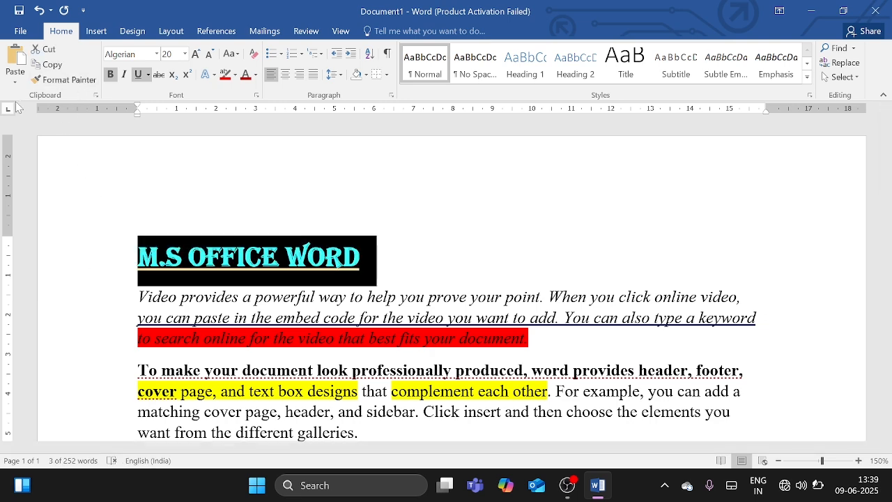
{"action": "left_click", "coordinate": [61, 80]}
{"action": "scroll", "coordinate": [197, 277], "scroll_direction": "down", "scroll_amount": 10}
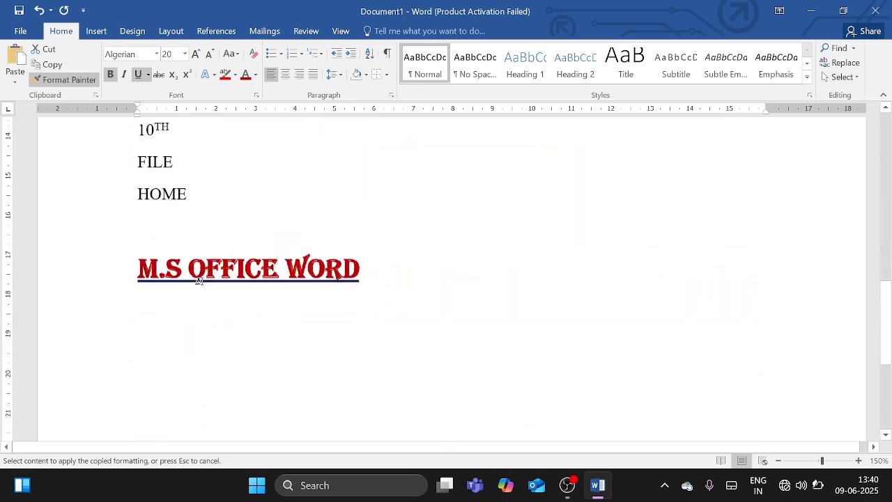
{"action": "scroll", "coordinate": [197, 277], "scroll_direction": "up", "scroll_amount": 1}
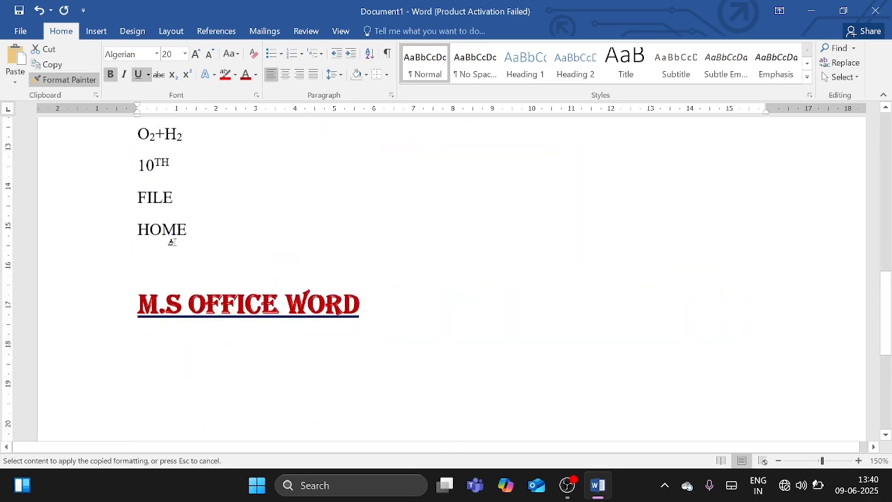
{"action": "left_click", "coordinate": [103, 199]}
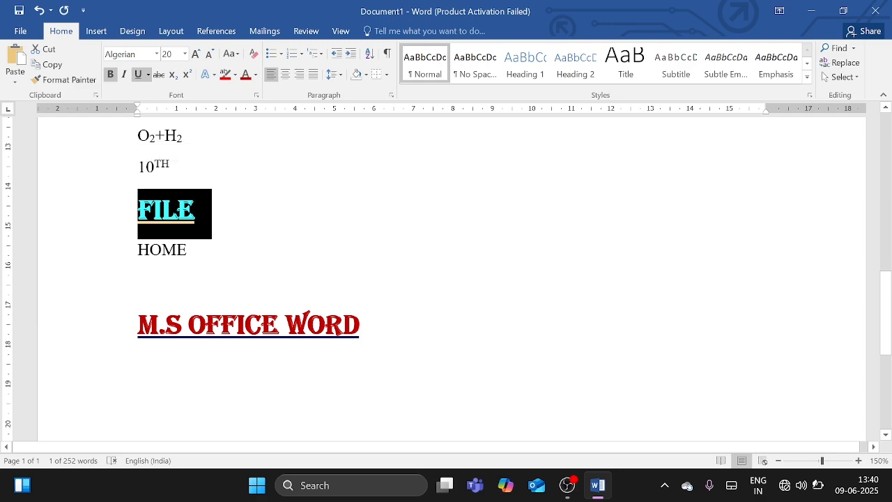
- Select the top "M.S OFFICE WORD" heading and read the description of Format Painter
{"action": "scroll", "coordinate": [446, 278], "scroll_direction": "down", "scroll_amount": 6}
{"action": "scroll", "coordinate": [446, 279], "scroll_direction": "up", "scroll_amount": 5}
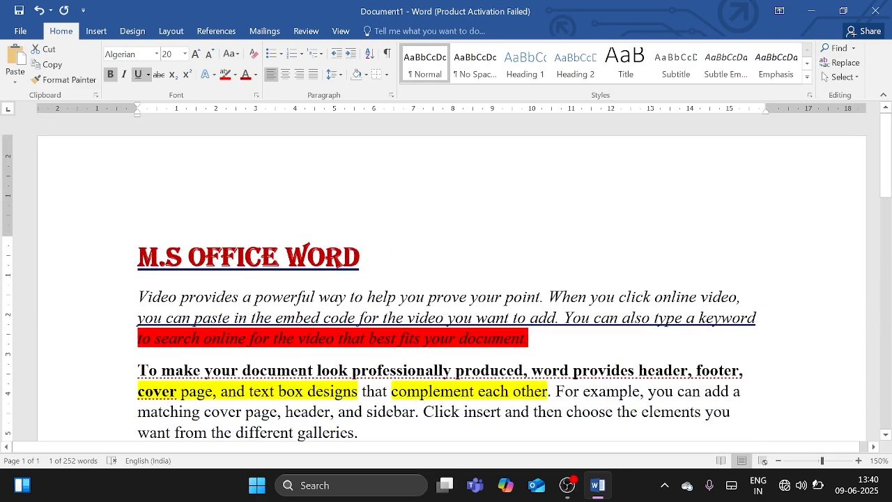
{"action": "left_click", "coordinate": [113, 258]}
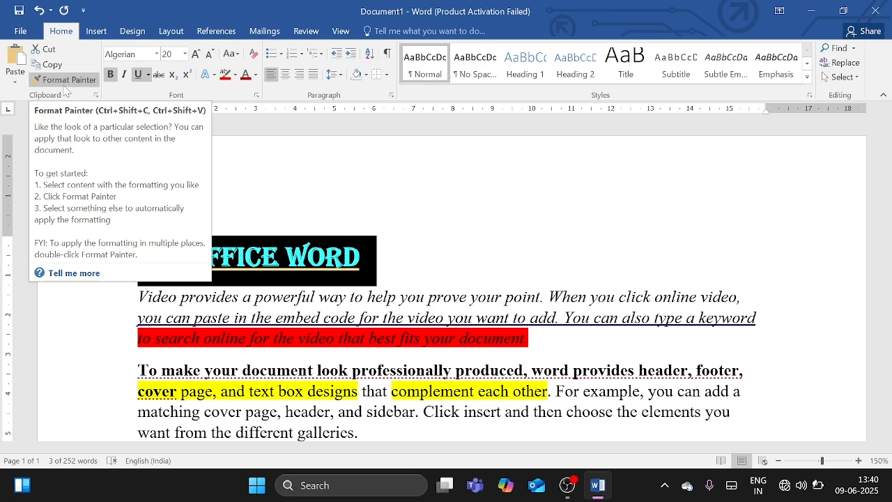
- Append "FLGFJGJ" to the top heading and add "FLKGJKFG" on a new line below it
{"action": "left_click", "coordinate": [389, 245]}
{"action": "scroll", "coordinate": [388, 244], "scroll_direction": "down", "scroll_amount": 1}
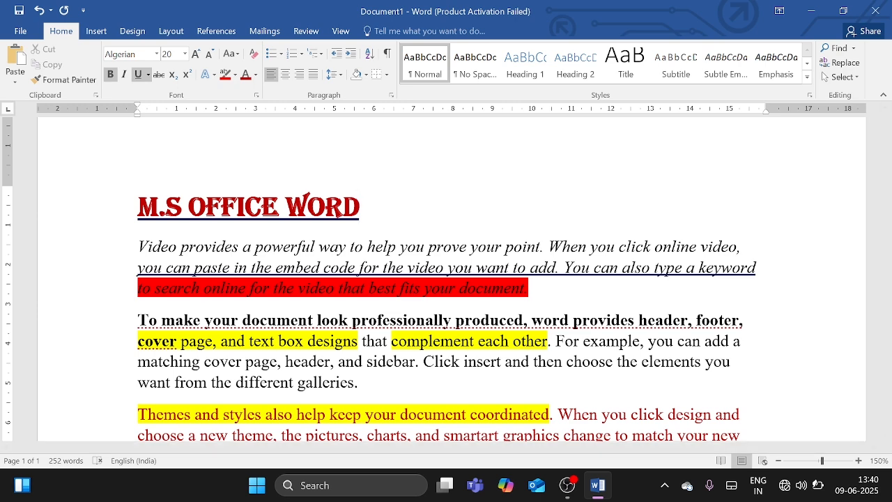
{"action": "type", "text": "FLGFJGJ"}
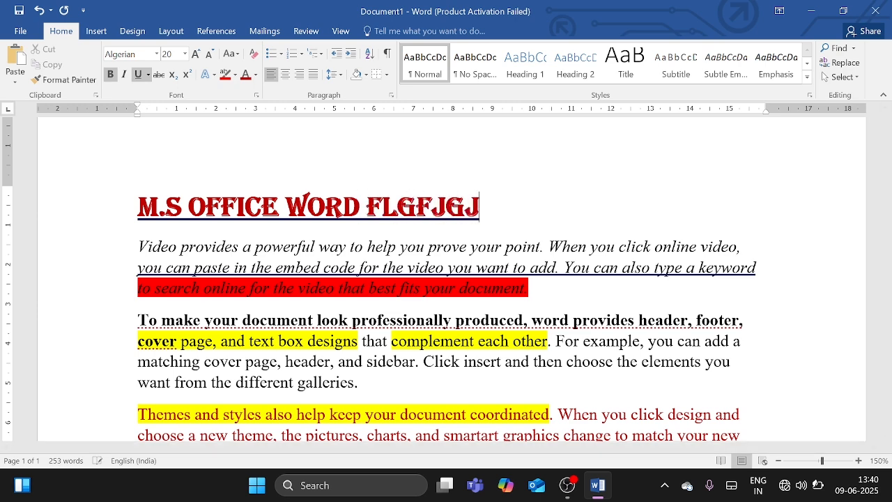
{"action": "key", "text": "Return"}
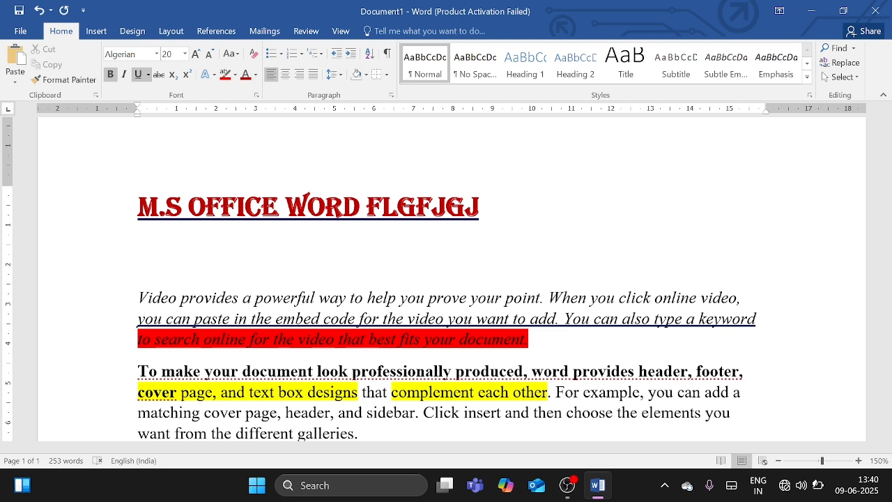
{"action": "type", "text": "FLKGJKFG"}
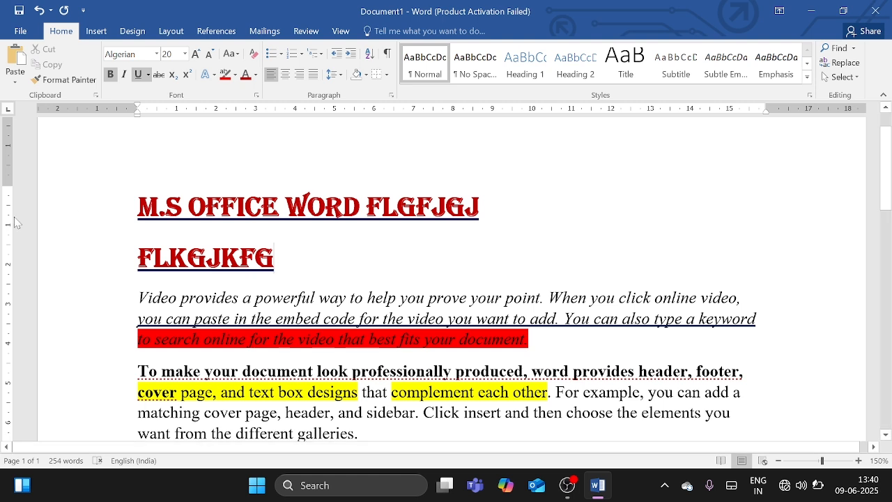
- Remove bold from the "FLKGJKFG" line and change its thick underline to a thin single one
{"action": "left_click", "coordinate": [85, 258]}
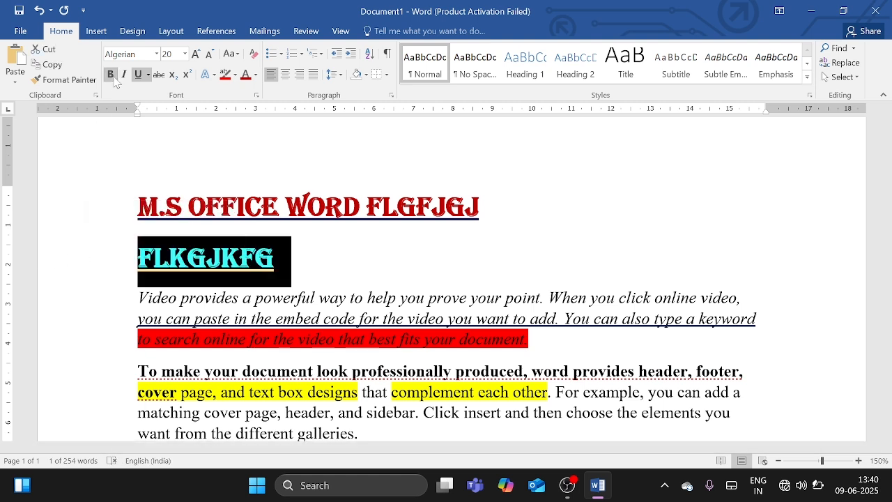
{"action": "key", "text": "ctrl+b"}
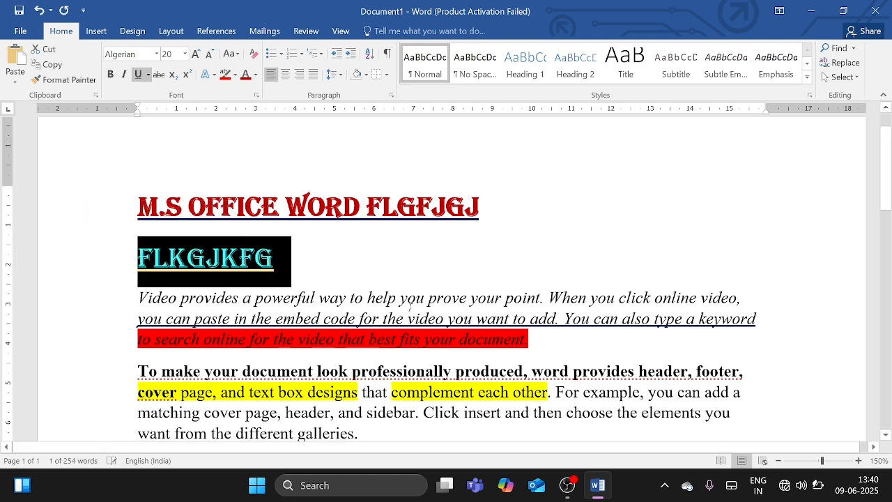
{"action": "key", "text": "ctrl+u"}
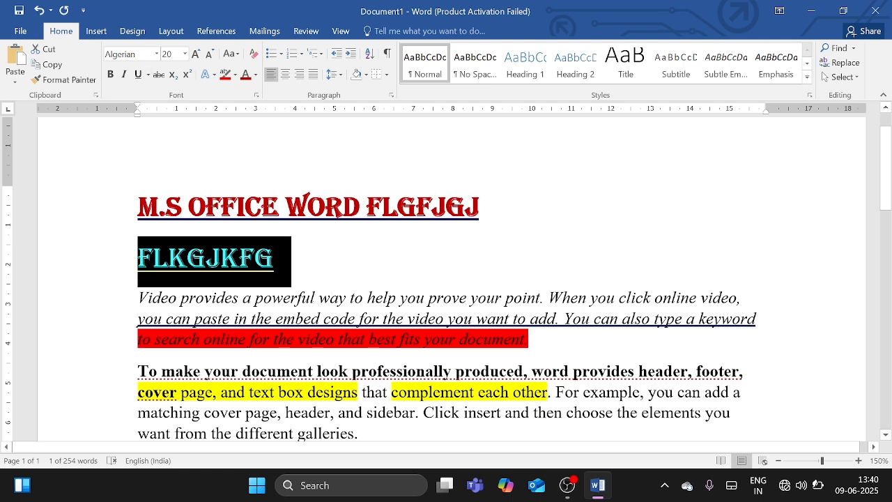
{"action": "left_click", "coordinate": [285, 207]}
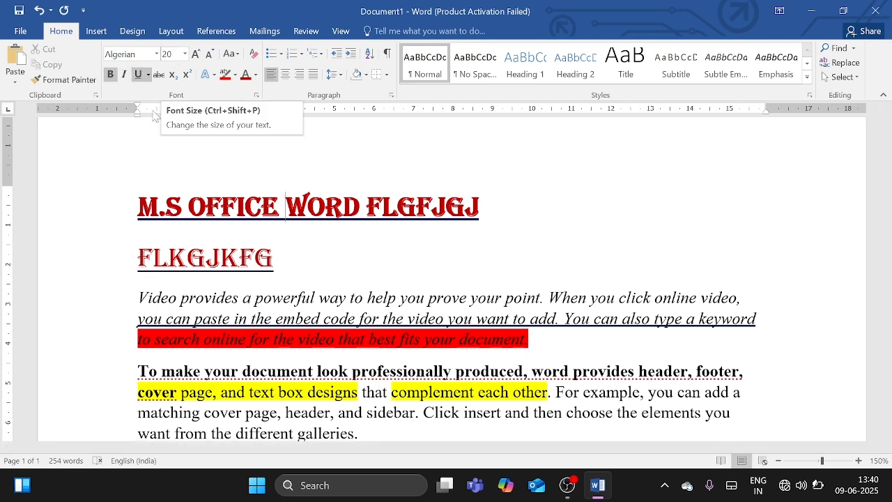
- Delete "FLGFJGJ" from the end of the top "M.S OFFICE WORD" heading
{"action": "key", "text": "shift+End"}
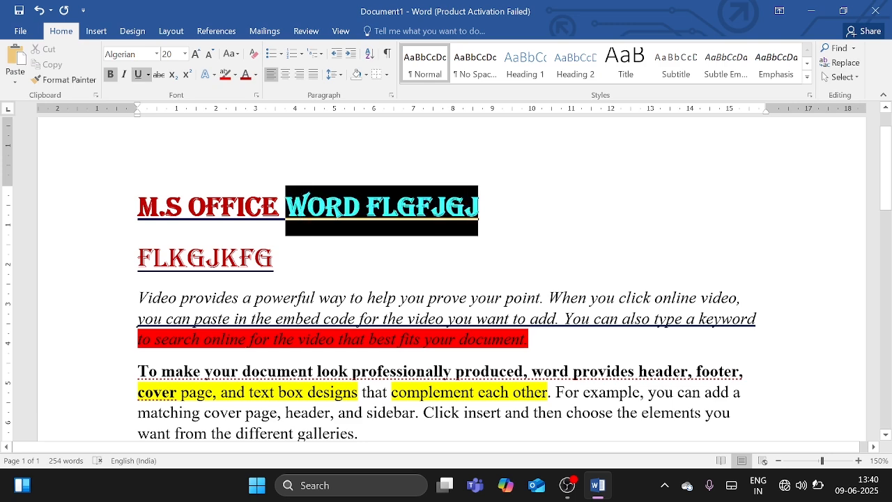
{"action": "key", "text": "Right"}
{"action": "key", "text": "shift+Left"}
{"action": "key", "text": "shift+Left"}
{"action": "key", "text": "shift+Left"}
{"action": "key", "text": "shift+Left"}
{"action": "key", "text": "shift+Left"}
{"action": "key", "text": "shift+Left"}
{"action": "key", "text": "shift+Left"}
{"action": "key", "text": "shift+Left"}
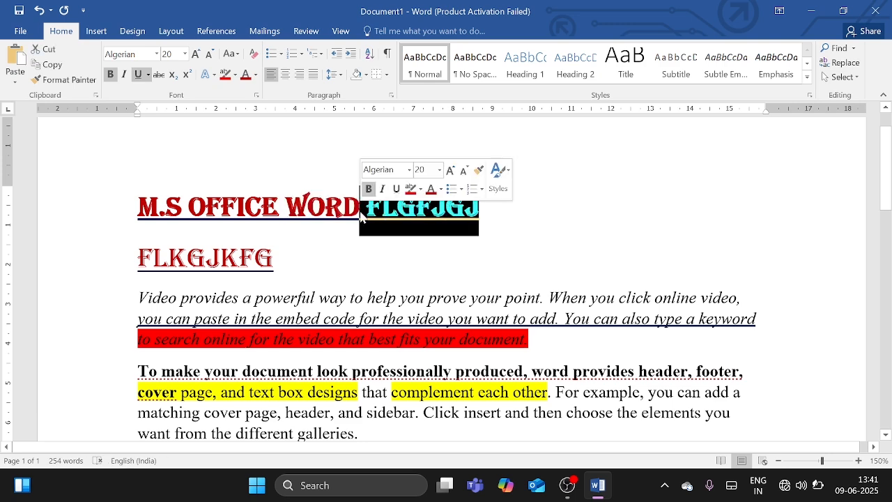
{"action": "key", "text": "BackSpace"}
- Delete the whole "FLKGJKFG" line below the top heading
{"action": "left_click_drag", "start_coordinate": [275, 262], "coordinate": [136, 266]}
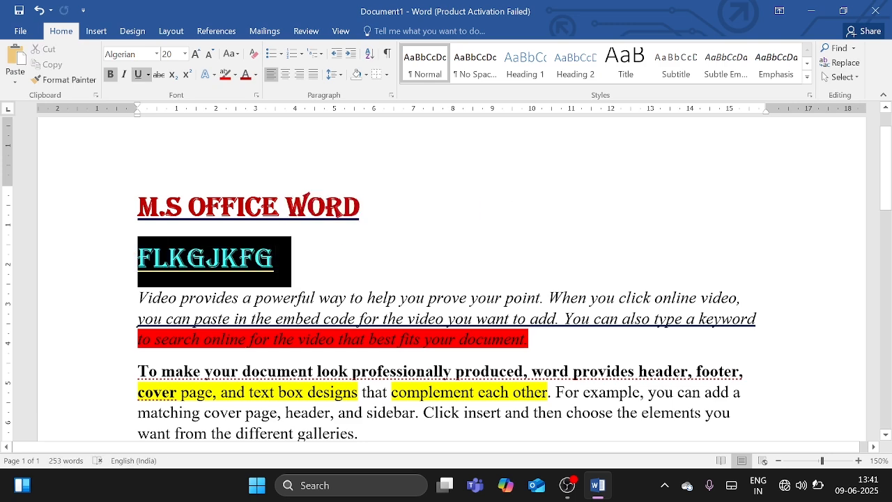
{"action": "key", "text": "BackSpace"}
{"action": "key", "text": "Left"}
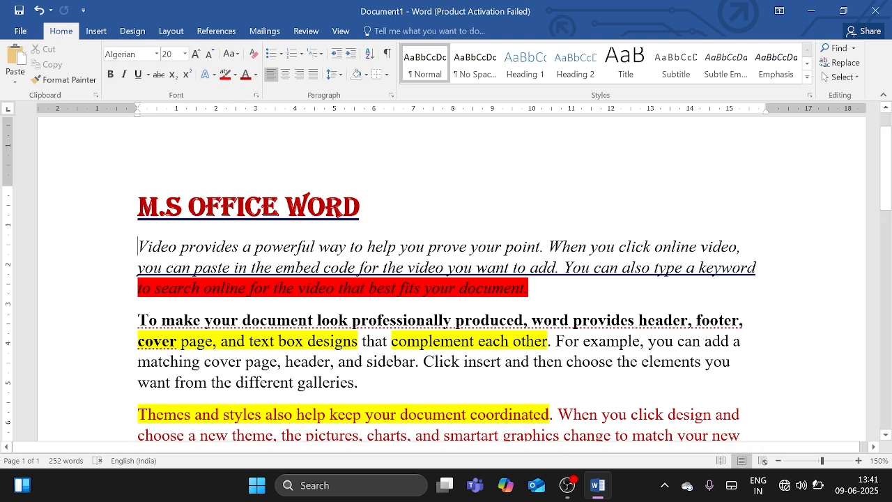
- Append "S" to the end of the "M.S OFFICE WORD" heading
{"action": "left_click", "coordinate": [375, 205]}
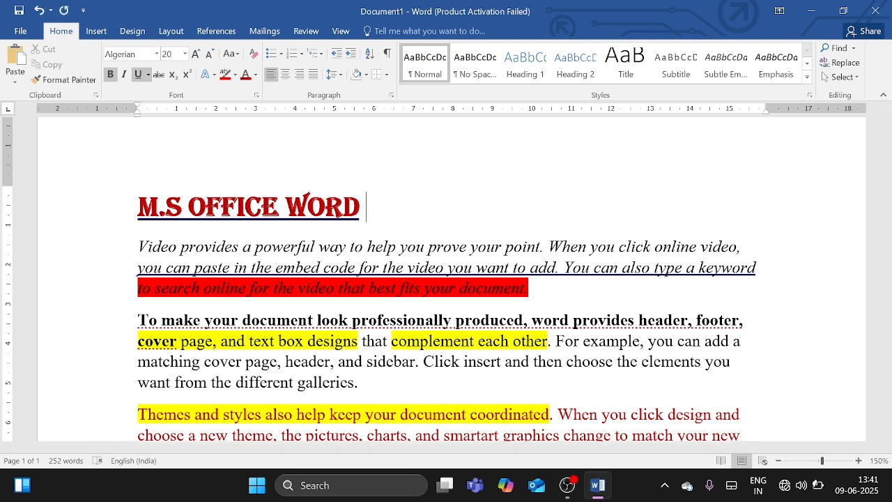
{"action": "type", "text": "SD"}
{"action": "key", "text": "BackSpace"}
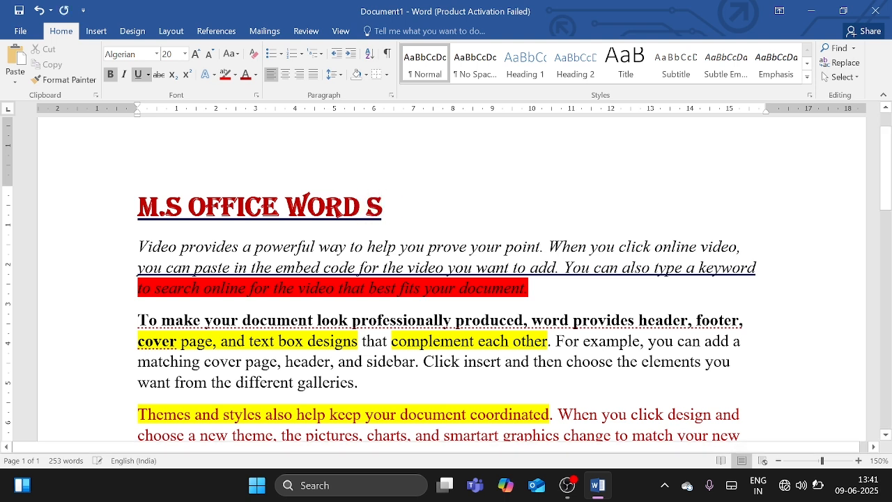
- Try clearing all formatting from the top heading with the cursor at its end, undoing each attempt
{"action": "left_click", "coordinate": [253, 58]}
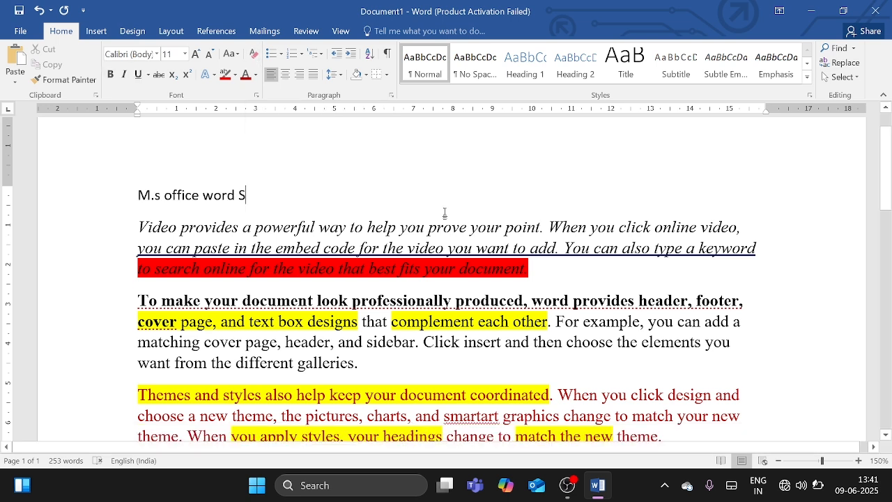
{"action": "key", "text": "ctrl+z"}
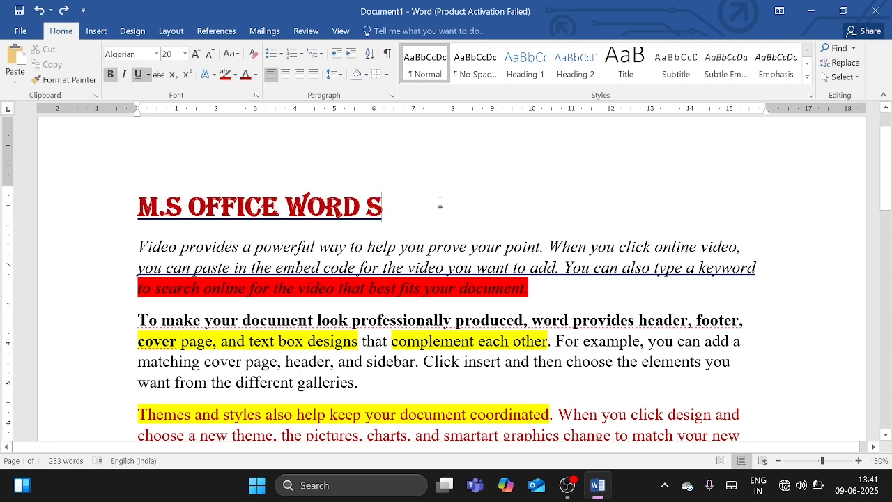
{"action": "left_click", "coordinate": [79, 206]}
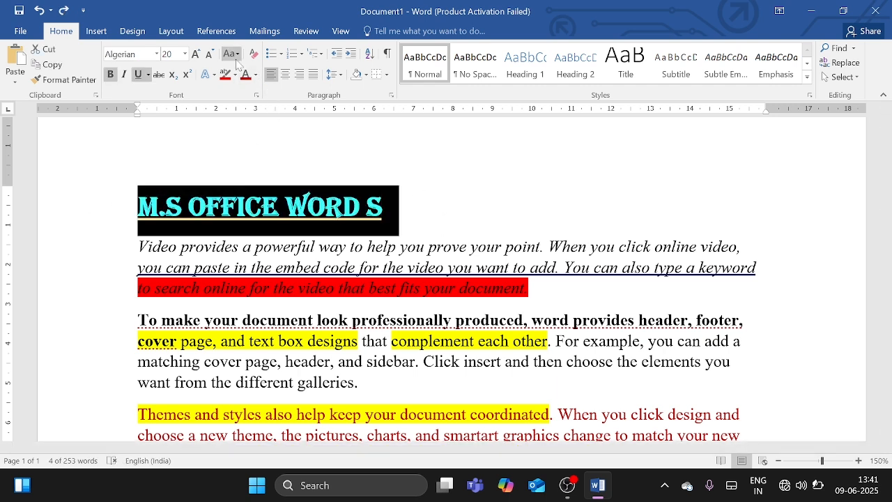
{"action": "left_click", "coordinate": [401, 203]}
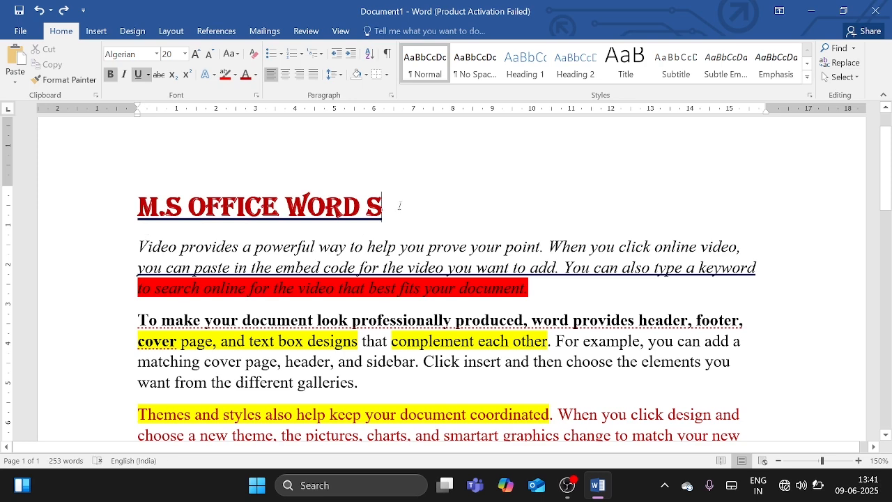
{"action": "left_click", "coordinate": [252, 55]}
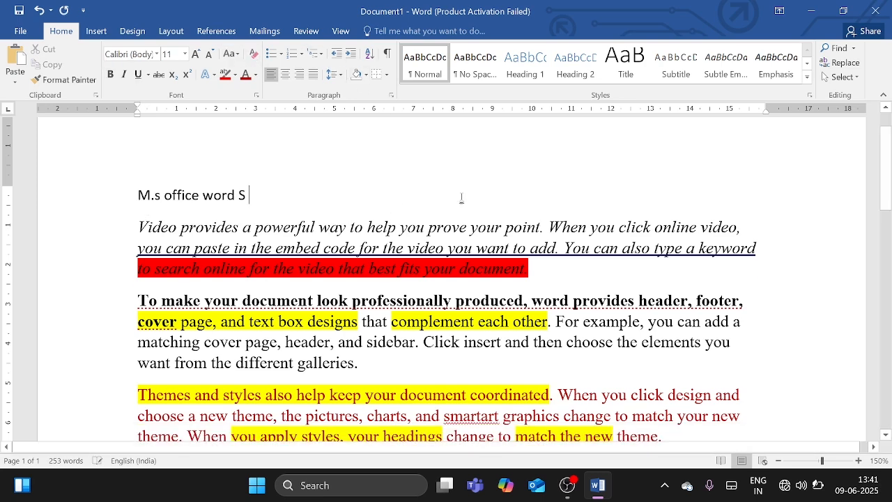
{"action": "key", "text": "ctrl+z"}
- Add "DFJD" on a new line below the heading, and continue it with "DFKJSDJFKLDSJFKDJFKDJFJKJ" in cleared, default formatting
{"action": "key", "text": "Return"}
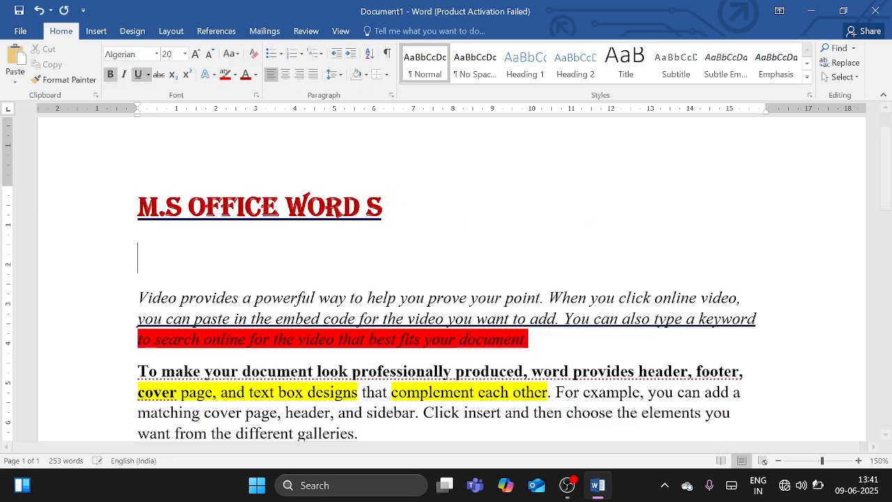
{"action": "type", "text": "dfjd"}
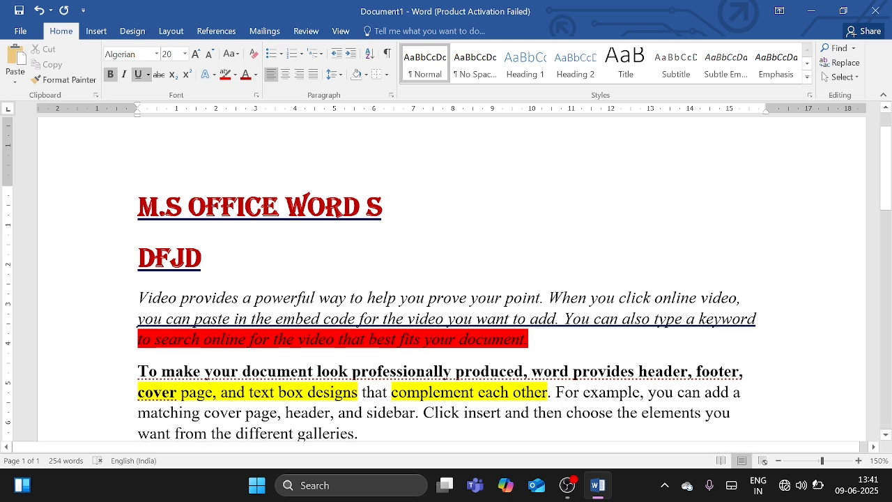
{"action": "key", "text": "ctrl+space"}
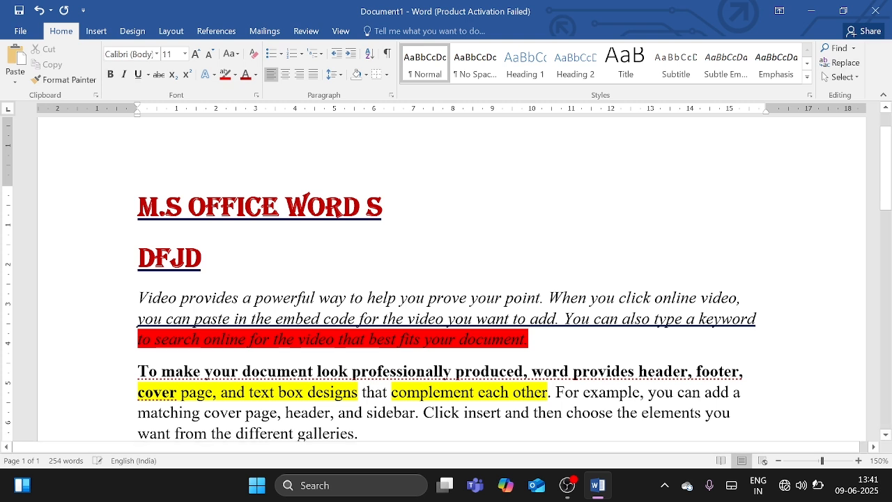
{"action": "type", "text": "DFKJSDJFKLDSJFKDJFKDJFJKJ"}
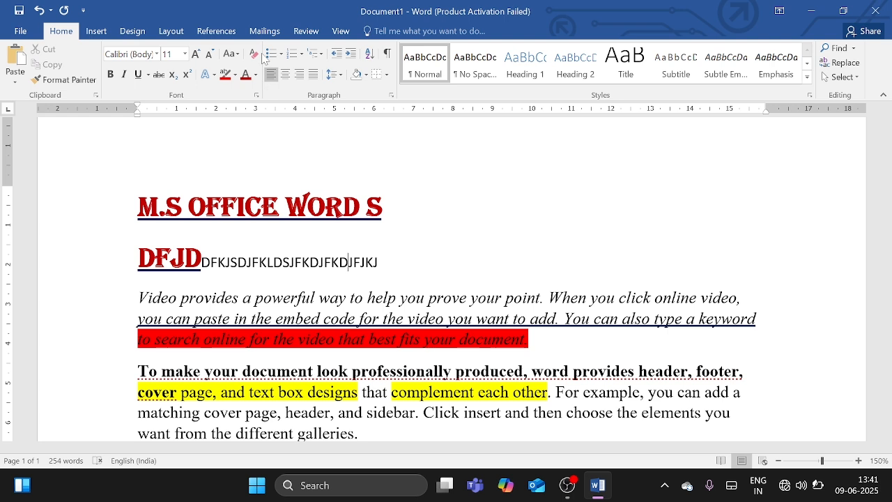
- Select the whole "M.S OFFICE WORD S" heading, try clearing all its formatting, and undo it
{"action": "left_click", "coordinate": [98, 210]}
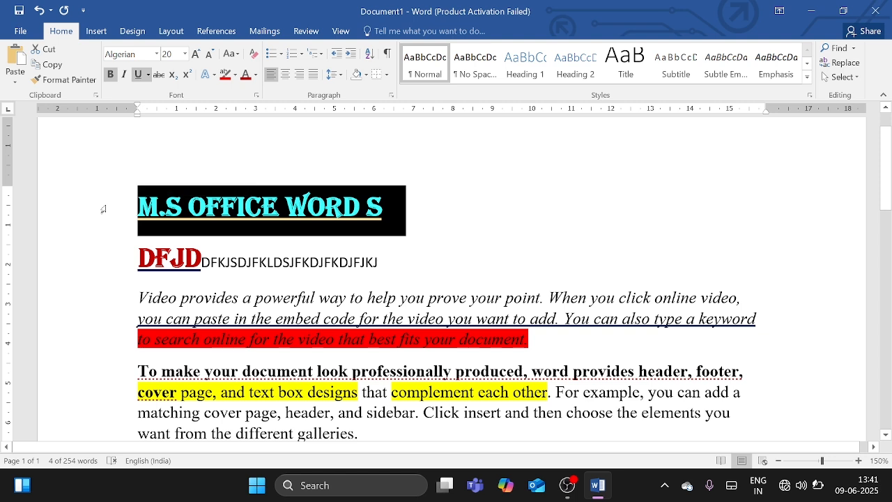
{"action": "key", "text": "ctrl+space"}
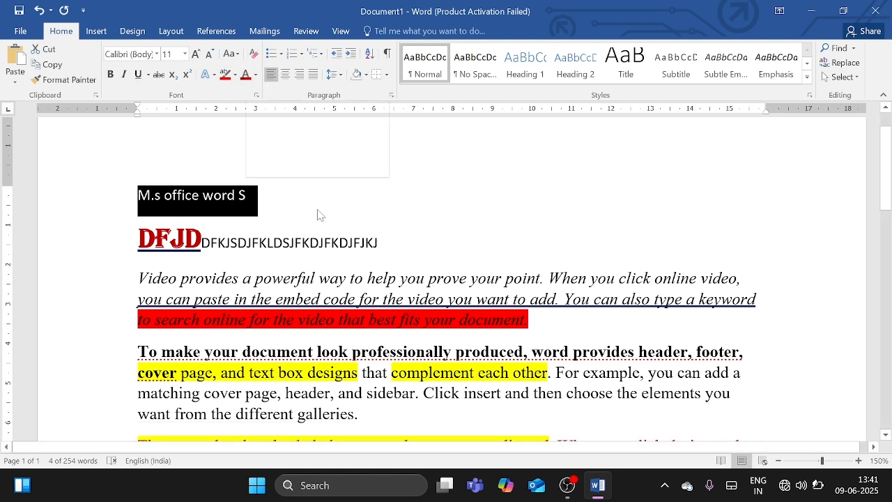
{"action": "key", "text": "ctrl+z"}
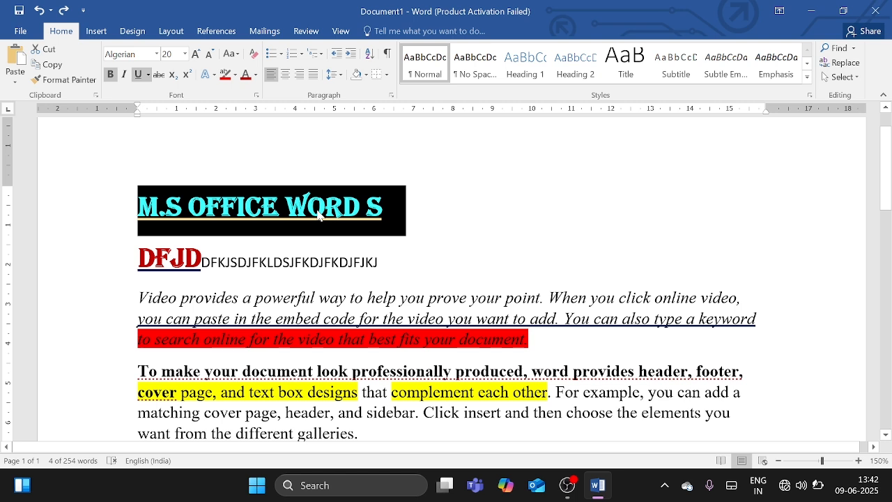